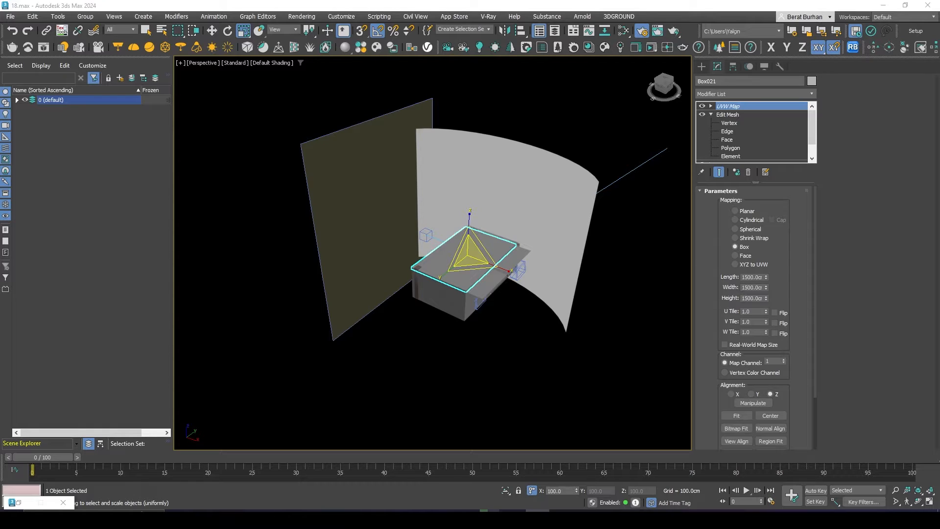
Check the units setup, keeping the metric display scale in centimeters and the system unit at 1 centimeter
left_click(341, 16)
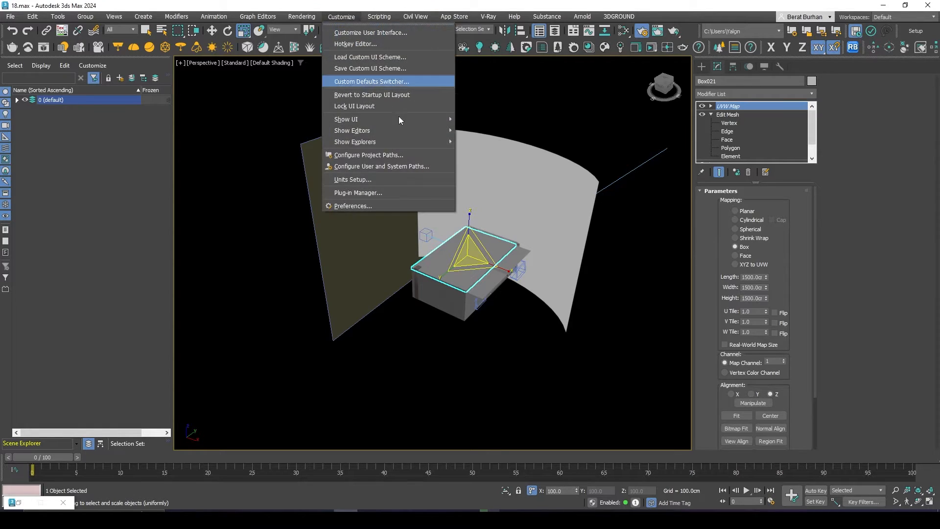
left_click(386, 180)
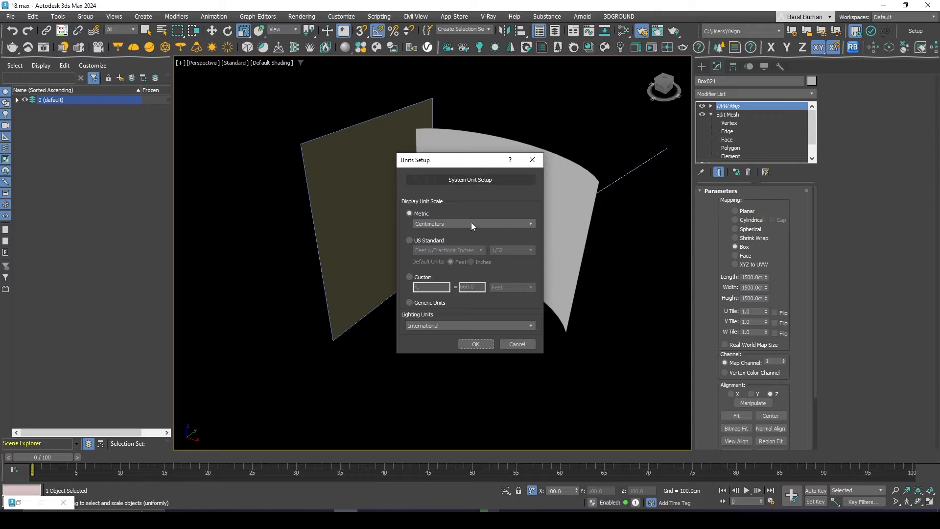
left_click(472, 180)
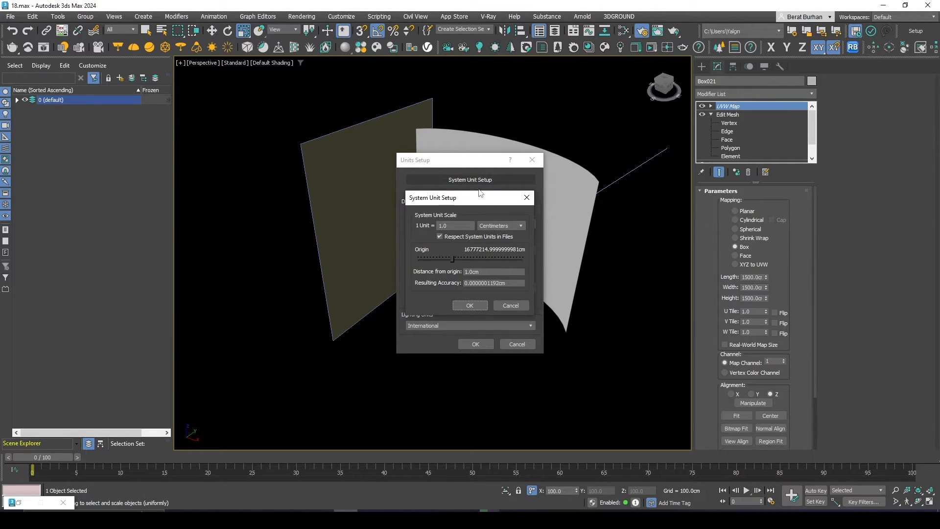
left_click(466, 305)
left_click(481, 344)
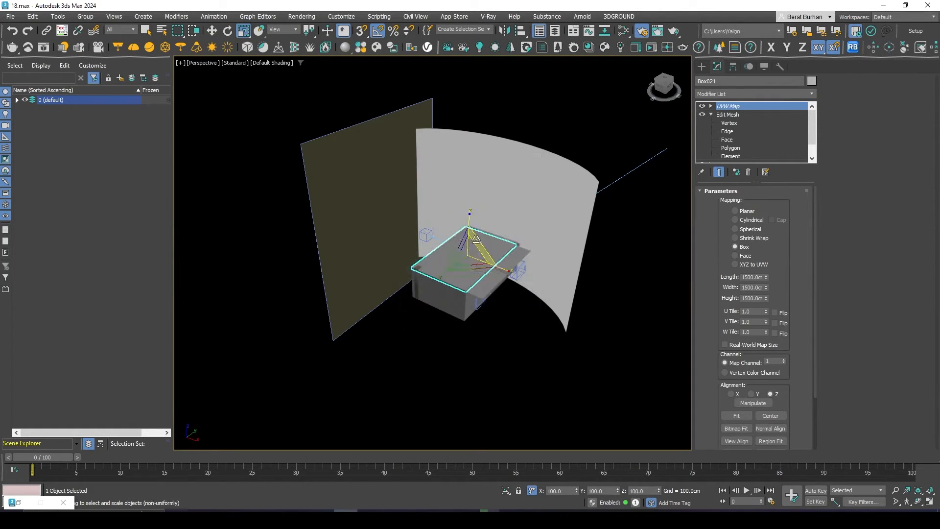
Examine the closed room model and its roof slabs from several angles
key("r")
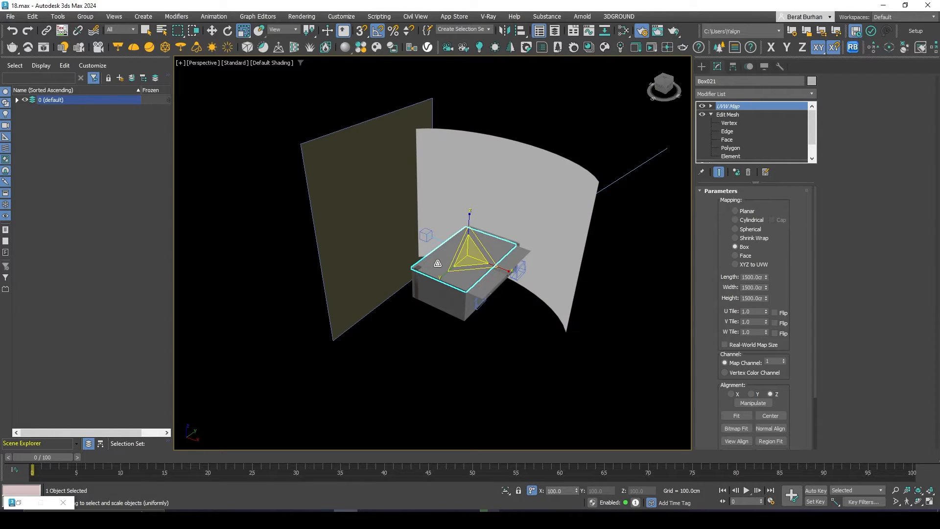
scroll(438, 262, "up", 6)
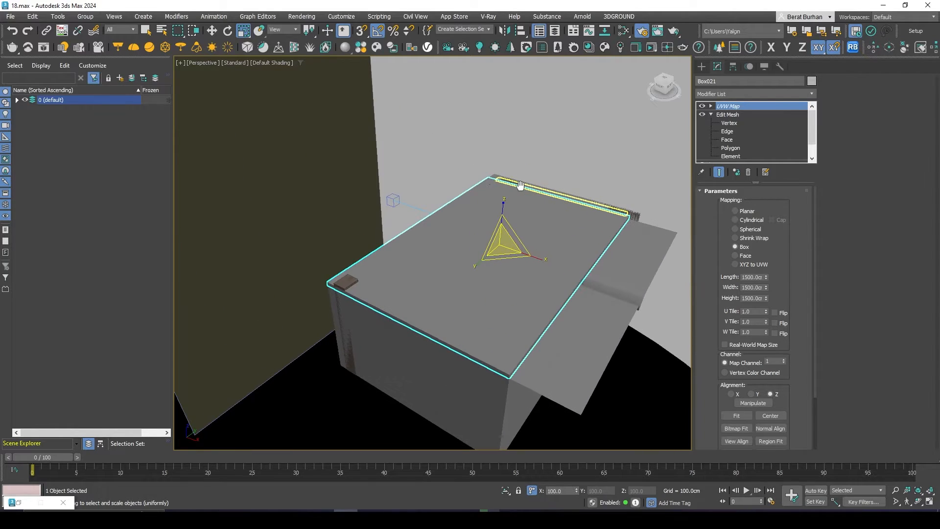
mouse_move(521, 186)
middle_mouse_down("alt")
mouse_move(498, 193)
mouse_move(526, 193)
middle_mouse_up("alt")
scroll(453, 197, "down", 4)
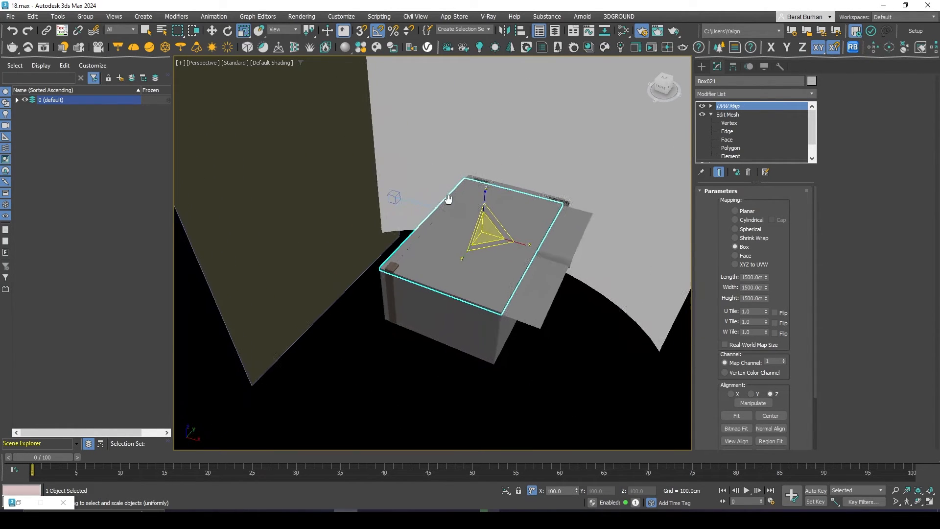
middle_click_drag(448, 199, 587, 338, "alt")
left_click(587, 318)
left_click(490, 230)
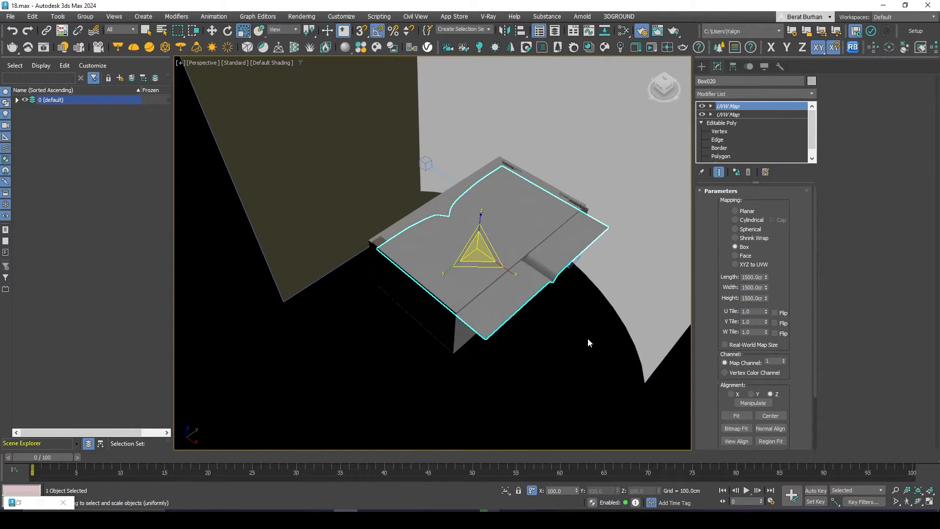
left_click(540, 351)
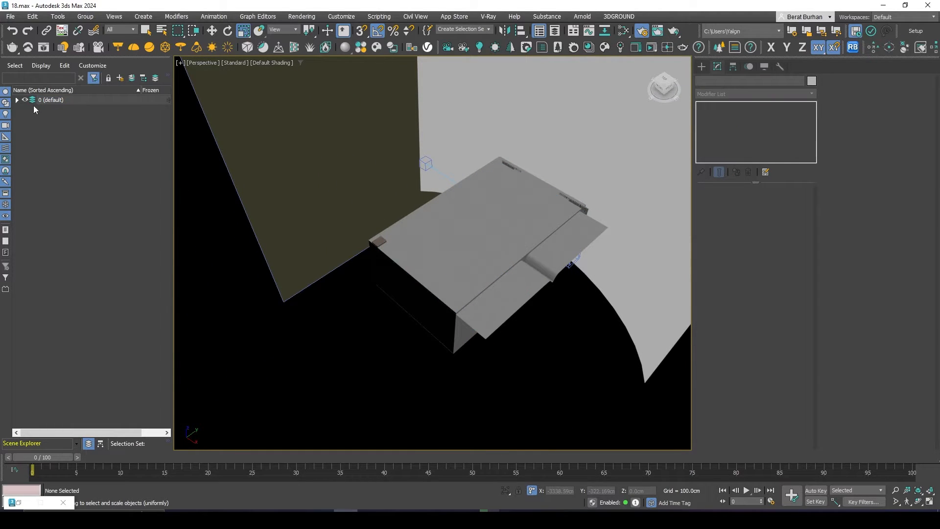
Create a new layer named PROJE
right_click(110, 113)
left_click(121, 167)
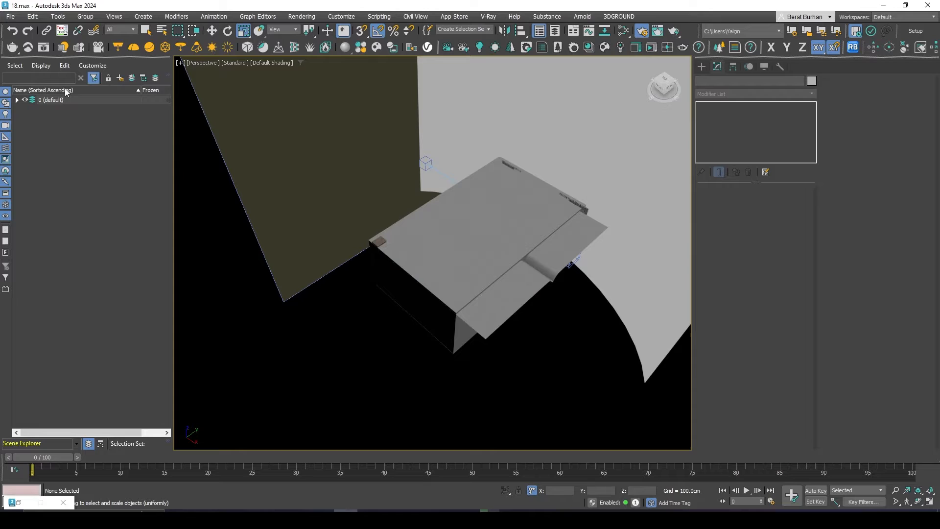
left_click(118, 82)
type("P")
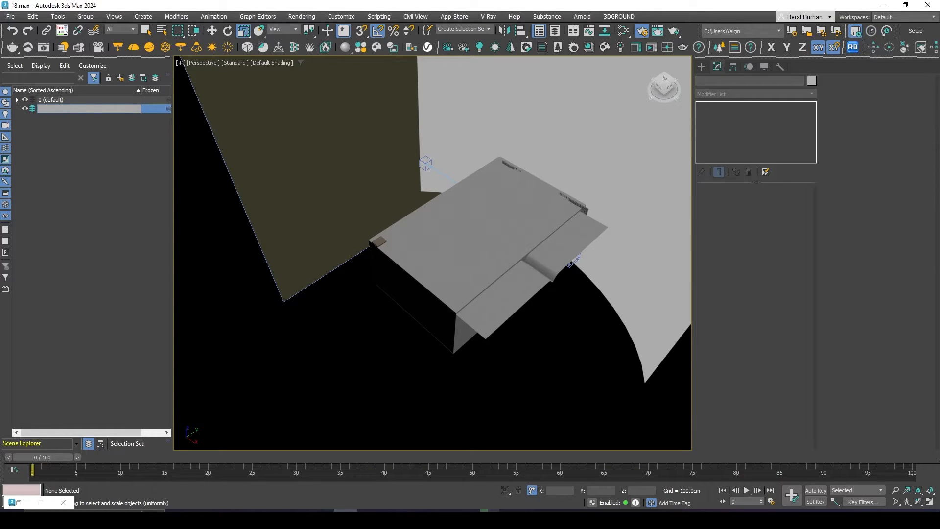
type("ROJE")
key("Return")
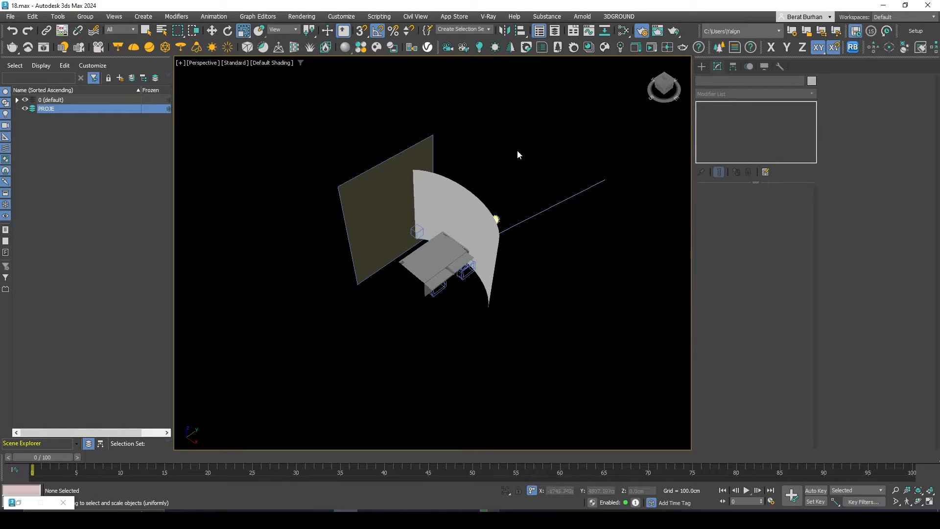
Select all objects in the scene, add them to the PROJE layer and check the layer's contents
left_click_drag(592, 91, 154, 228)
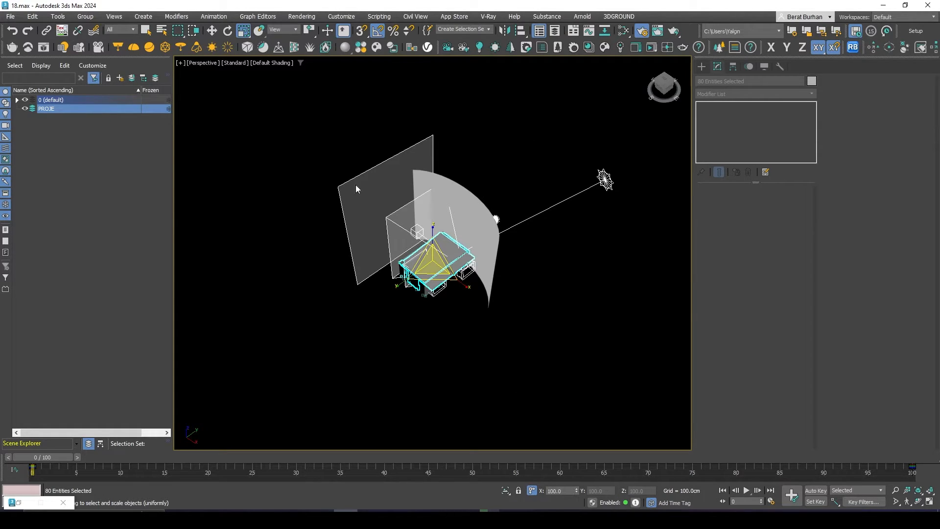
left_click(131, 78)
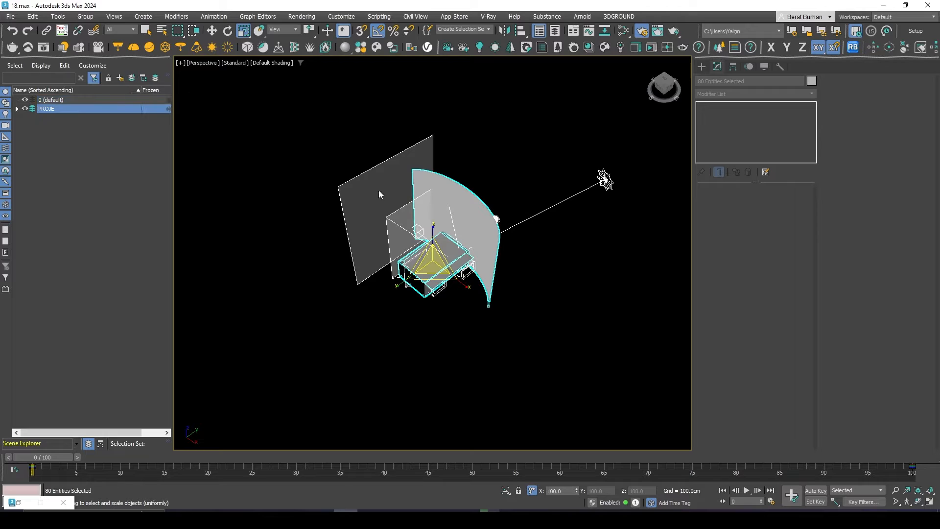
left_click(16, 109)
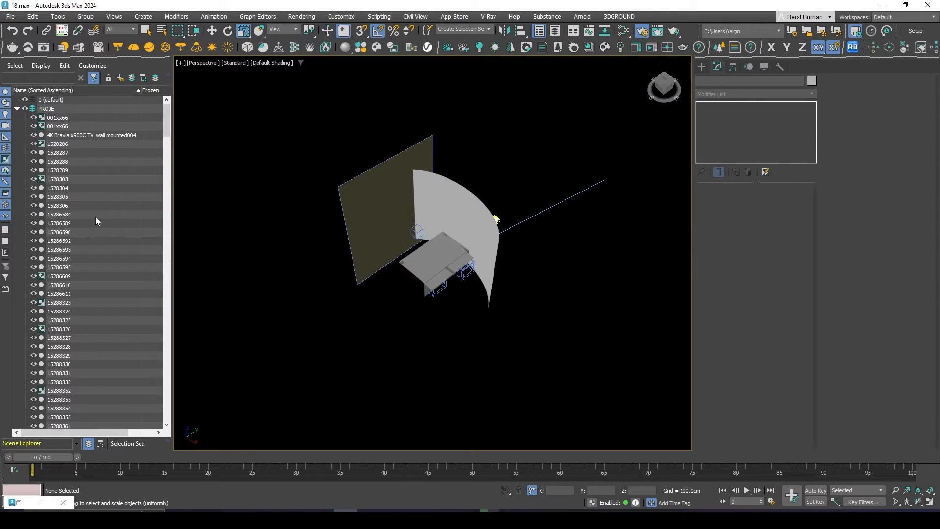
left_click(16, 109)
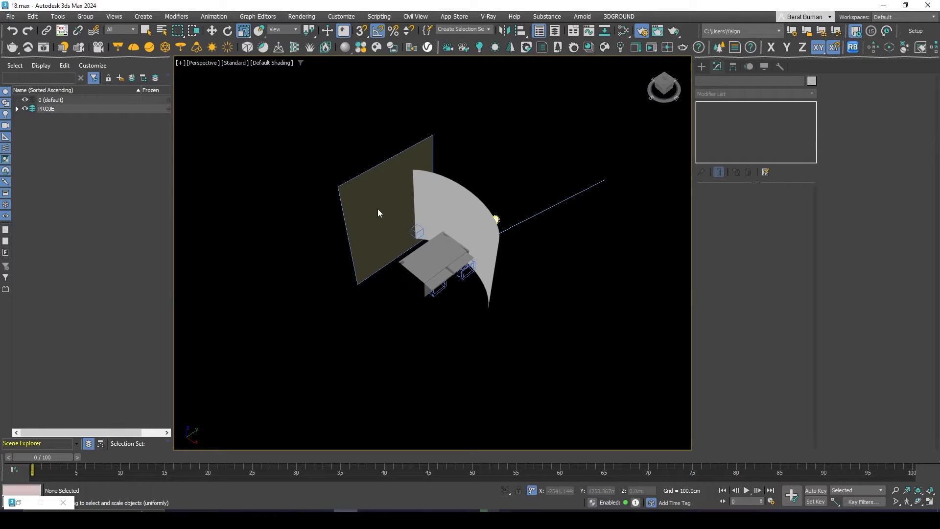
Examine the roof slab in the view and look through the object list of the PROJE layer
scroll(391, 254, "up", 6)
scroll(598, 245, "down", 2)
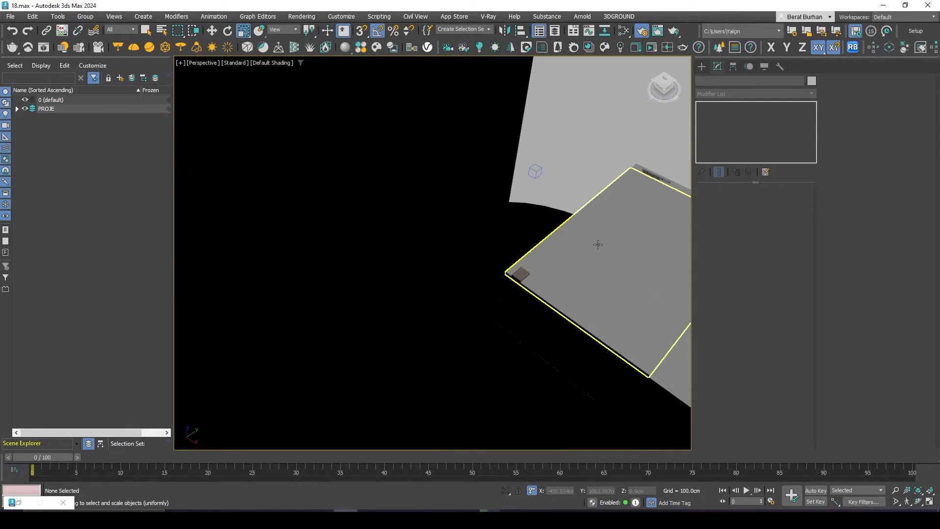
left_click(598, 245)
middle_click_drag(603, 240, 427, 232)
middle_click_drag(427, 232, 487, 265, "alt")
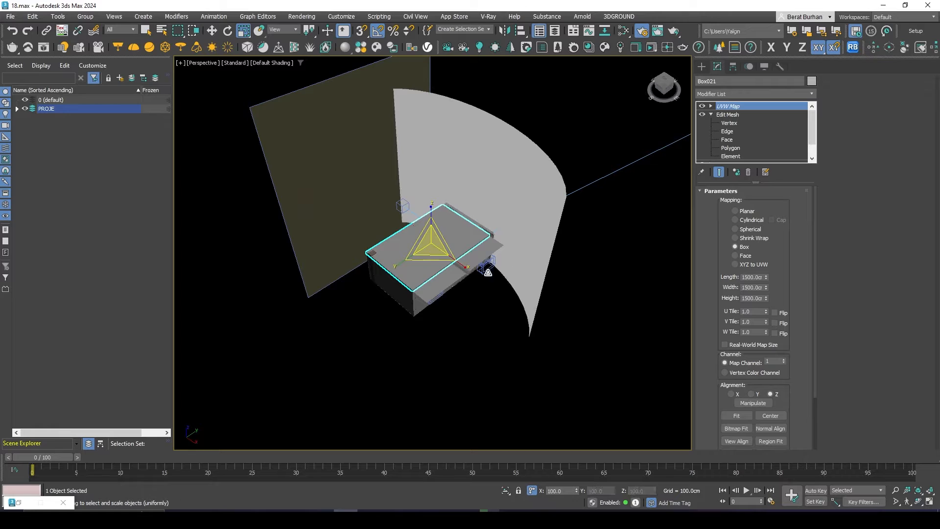
left_click(17, 109)
scroll(19, 179, "down", 2)
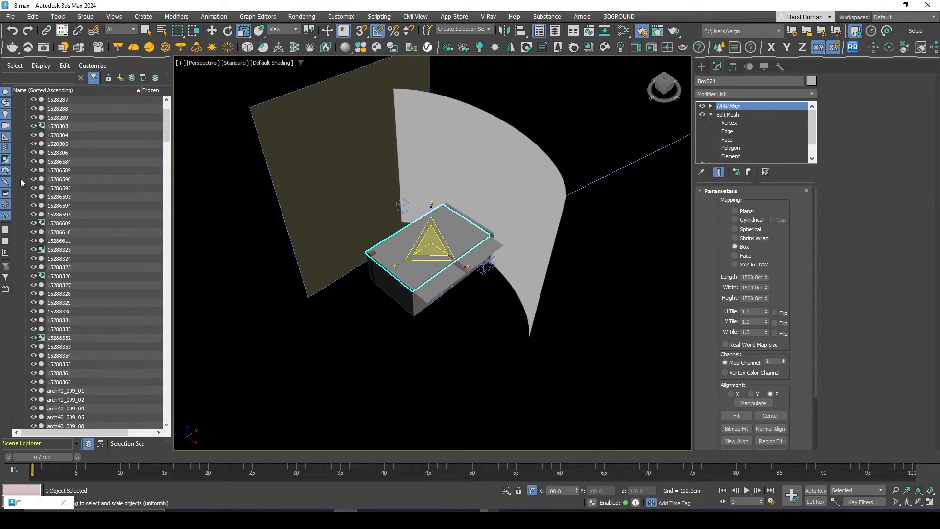
scroll(29, 169, "up", 2)
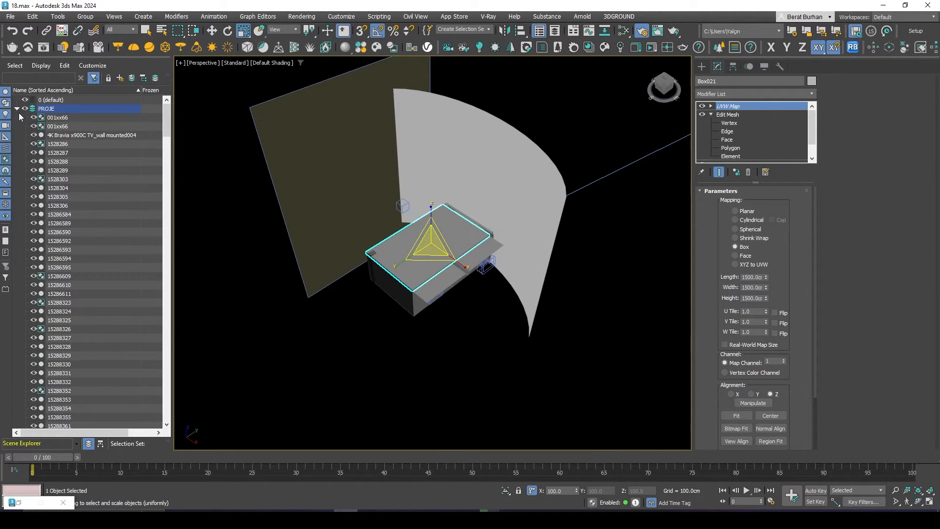
left_click(17, 108)
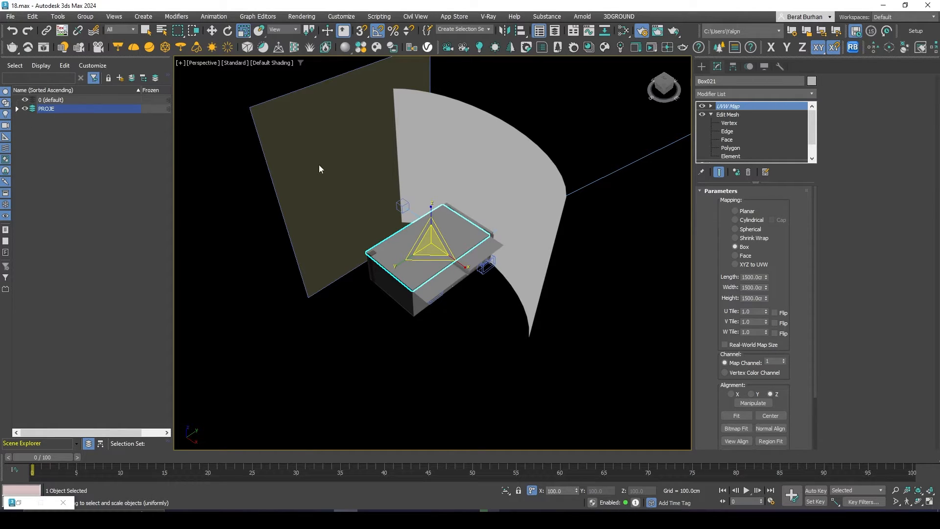
Select the roof slab together with the ceiling panel below it and put both on a new layer named TAVAN
scroll(489, 348, "up", 5)
left_click(401, 276)
scroll(439, 292, "up", 3)
middle_click_drag(255, 122, 332, 229)
scroll(439, 291, "down", 3)
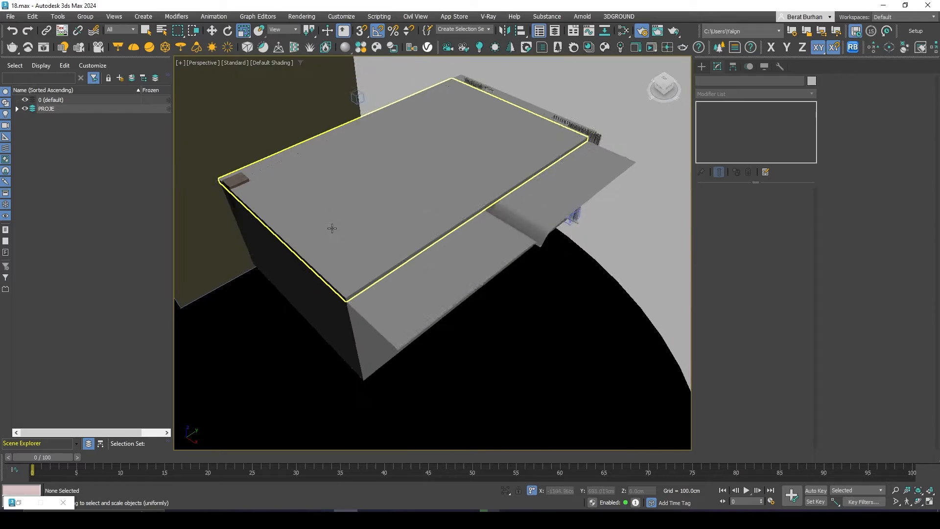
left_click(332, 228)
scroll(330, 201, "up", 3)
scroll(363, 175, "up", 2)
scroll(337, 197, "down", 2)
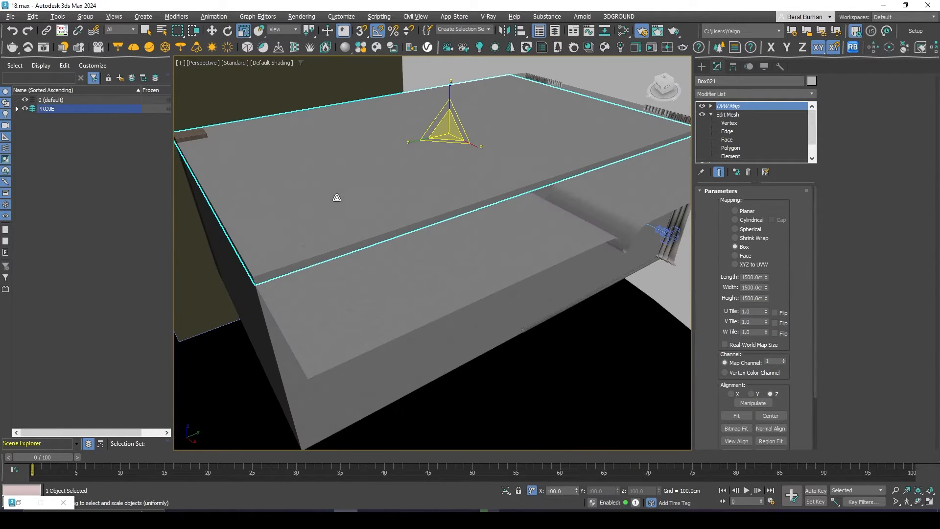
left_click(437, 264, "ctrl")
middle_click_drag(416, 229, 170, 221, "alt")
right_click(102, 142)
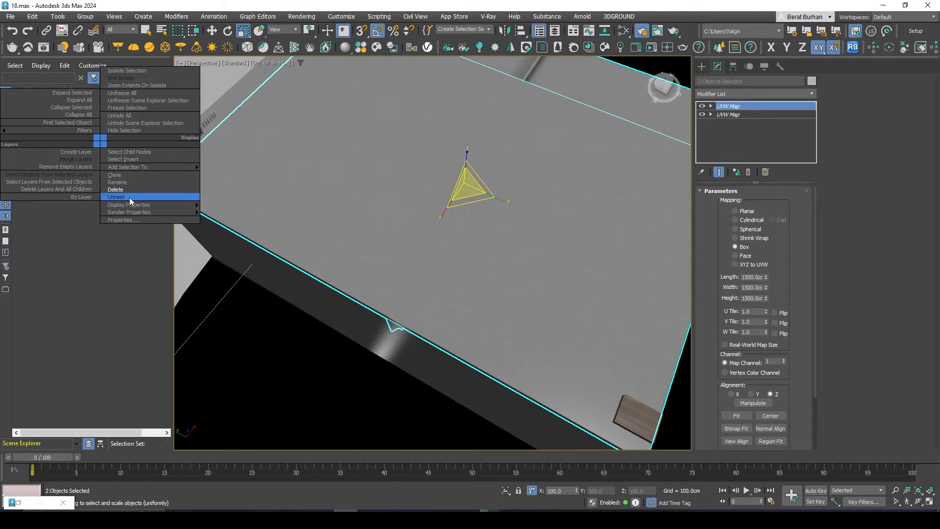
left_click(107, 100)
left_click(124, 80)
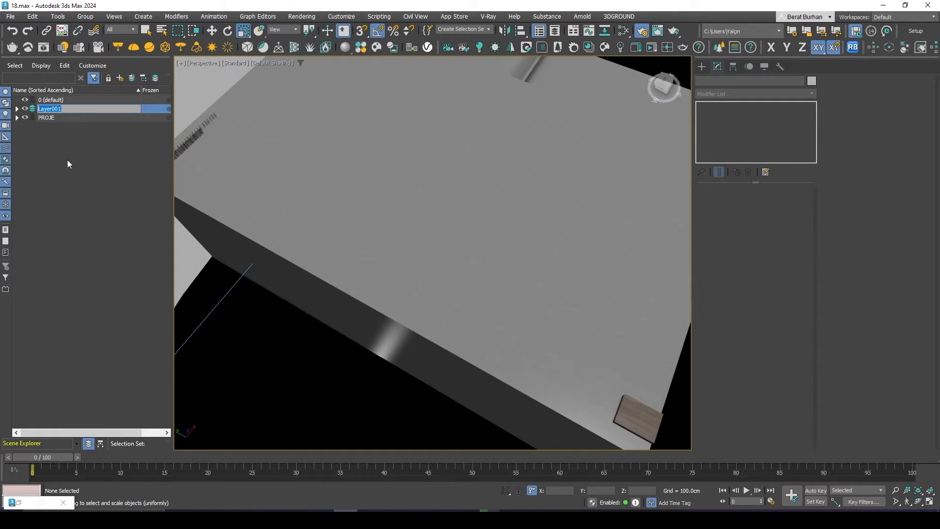
type("tAVAN")
key("Return")
Hide the TAVAN layer to open up the room from above
scroll(287, 213, "down", 3)
scroll(287, 213, "down", 2)
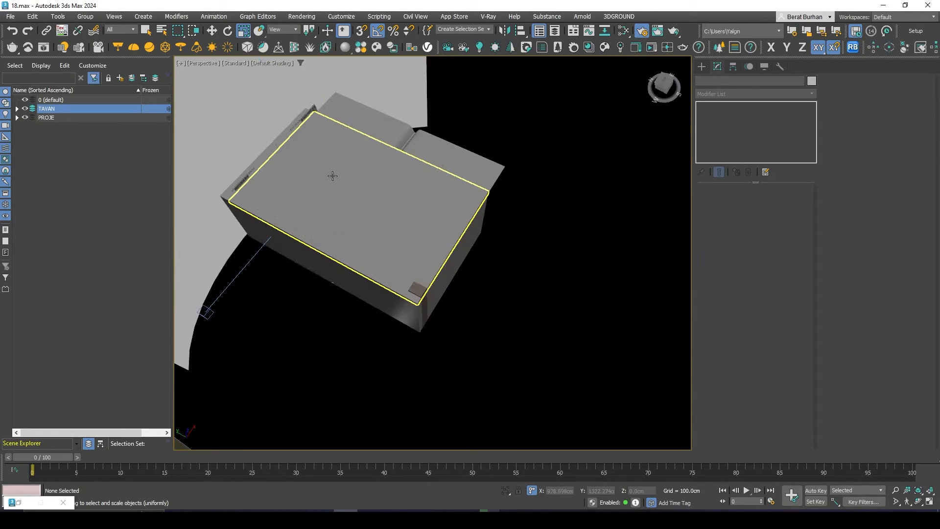
left_click(332, 176)
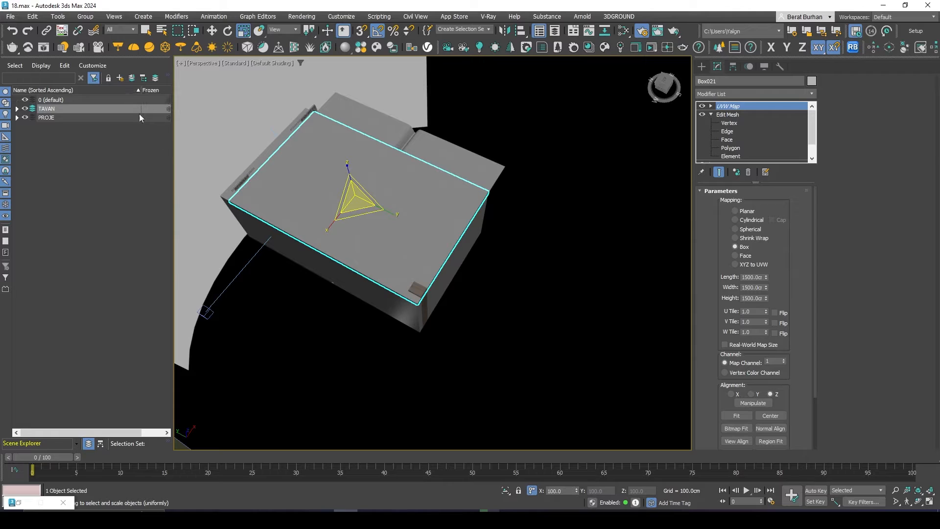
left_click(25, 112)
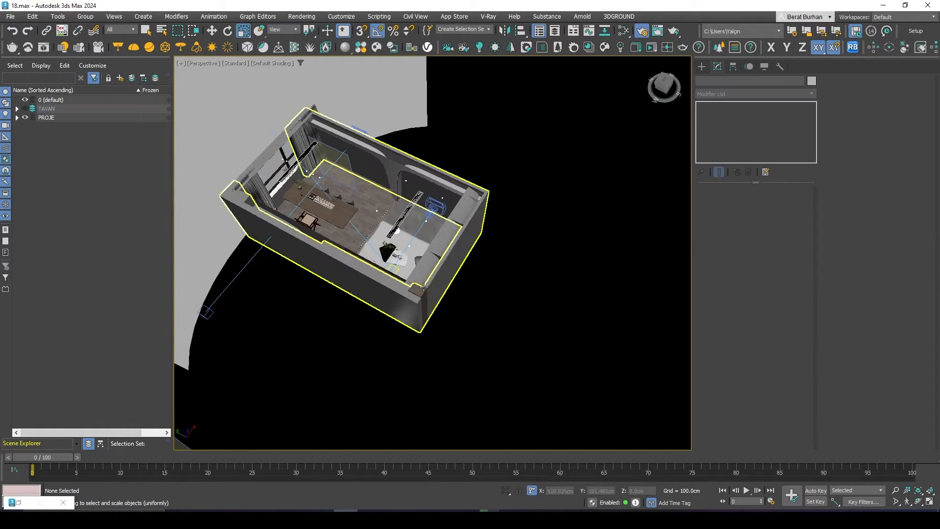
Add the long curved ceiling strip along the room's side wall to the TAVAN layer
middle_click_drag(377, 235, 386, 215, "alt")
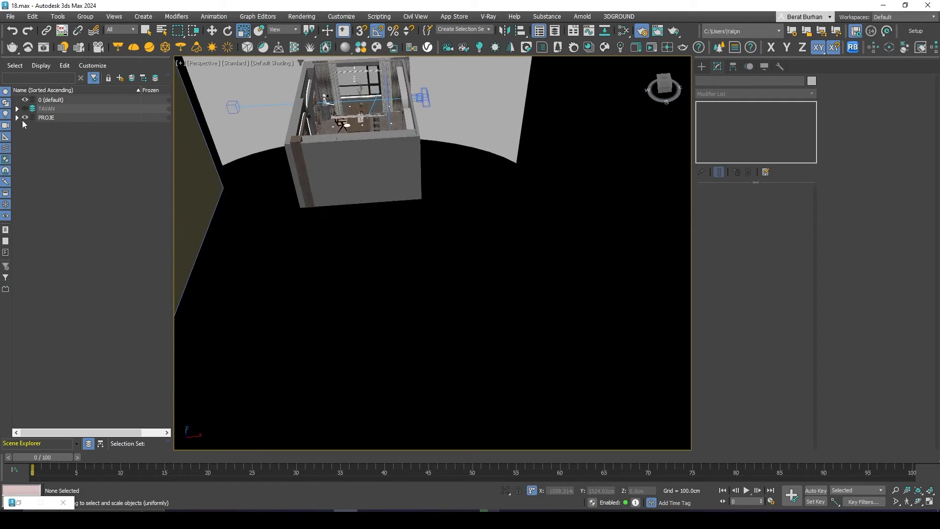
left_click(17, 109)
middle_click_drag(379, 154, 383, 235)
middle_click_drag(383, 235, 338, 309, "alt")
scroll(317, 222, "up", 8)
left_click(317, 223)
middle_click_drag(328, 228, 262, 157, "alt")
middle_click_drag(262, 158, 406, 160)
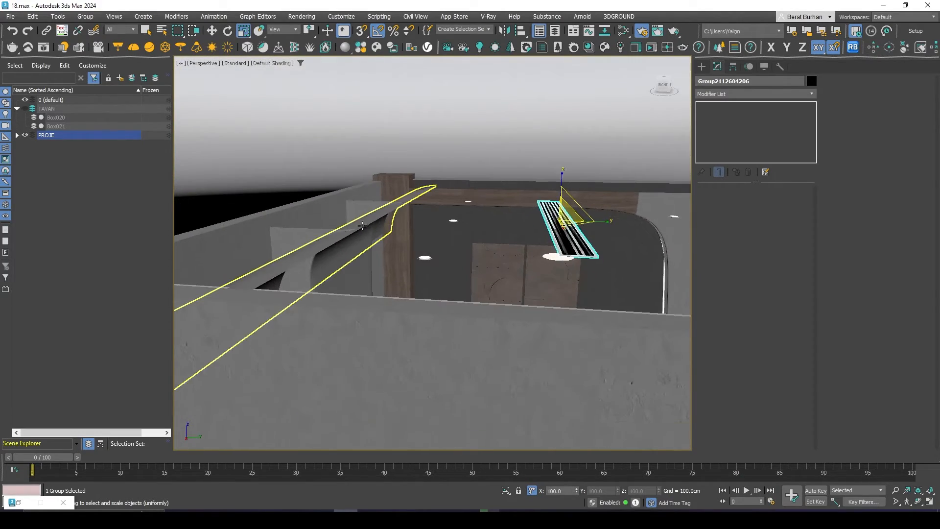
left_click(364, 225)
middle_click_drag(364, 224, 549, 226, "alt")
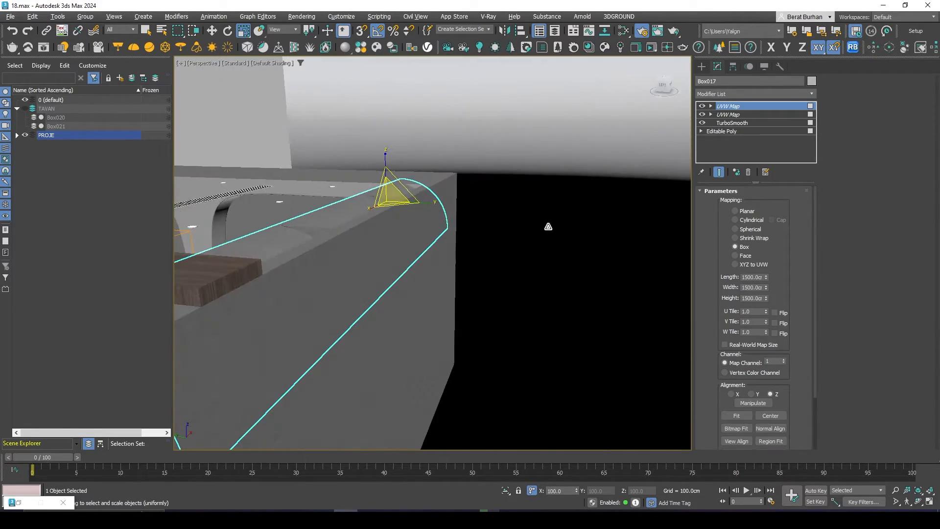
left_click(133, 76)
Examine the opened room's upper wall edges and the arched panel along the long wall for remaining ceiling parts
middle_click_drag(235, 188, 372, 225)
left_click(337, 254)
middle_click_drag(337, 254, 339, 234, "alt")
key("alt+q")
scroll(384, 260, "down", 5)
scroll(338, 234, "up", 8)
scroll(338, 235, "down", 5)
left_click(421, 211)
middle_click_drag(421, 211, 465, 215, "alt")
middle_click_drag(465, 215, 403, 228)
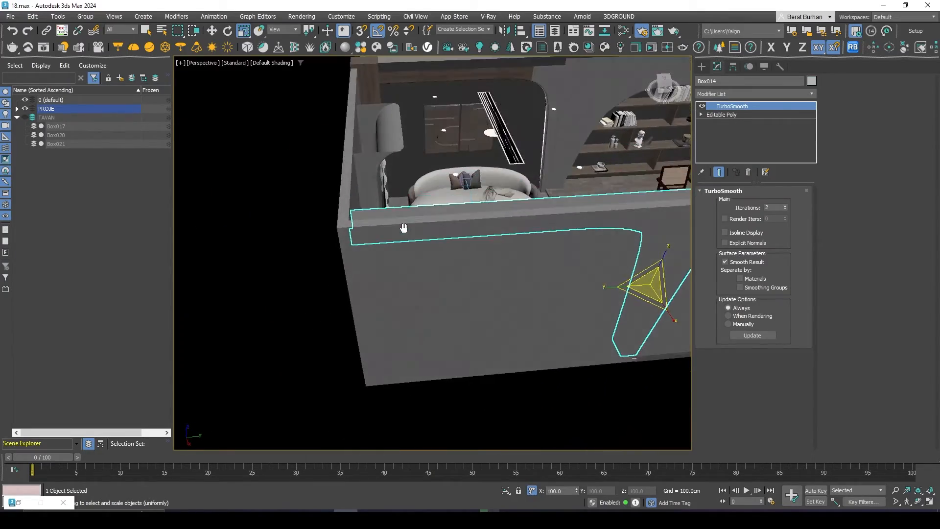
Inspect the arched panels on both long walls from inside and outside, then clear the selection and collapse the TAVAN layer
left_click(376, 155)
middle_click_drag(375, 155, 406, 172, "alt")
left_click(489, 212)
left_click(545, 233)
left_click(485, 208)
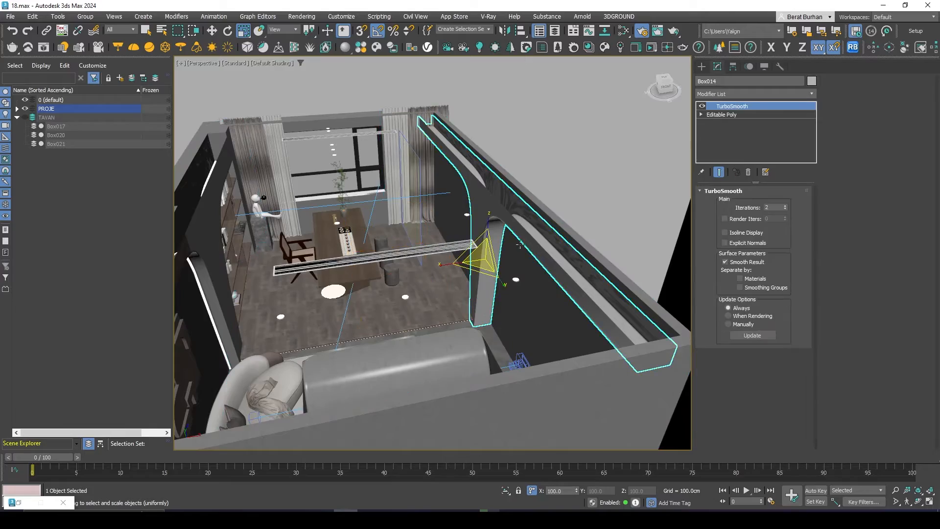
middle_click_drag(485, 208, 453, 255, "alt")
middle_click_drag(453, 254, 365, 205)
left_click(419, 184)
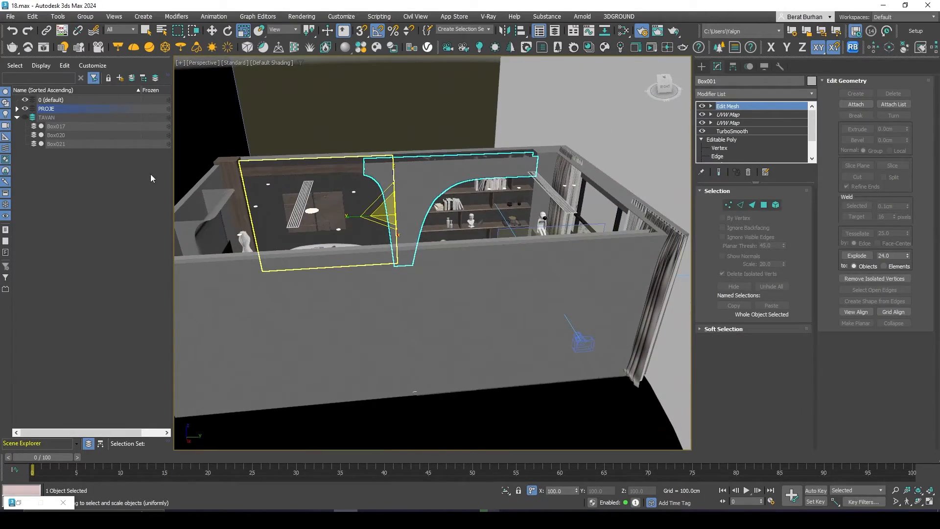
left_click(53, 263)
left_click(16, 118)
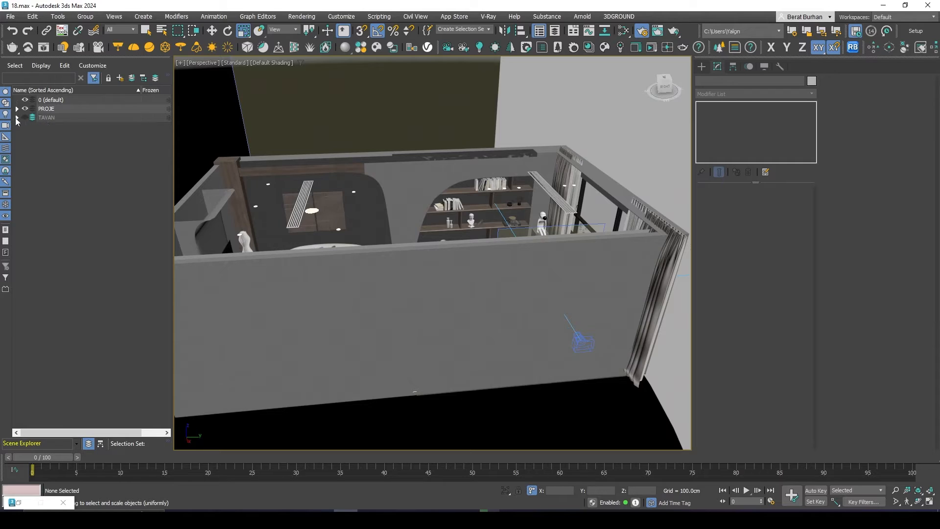
Create a new layer named DUVAR
right_click(101, 143)
left_click(58, 268)
left_click(120, 78)
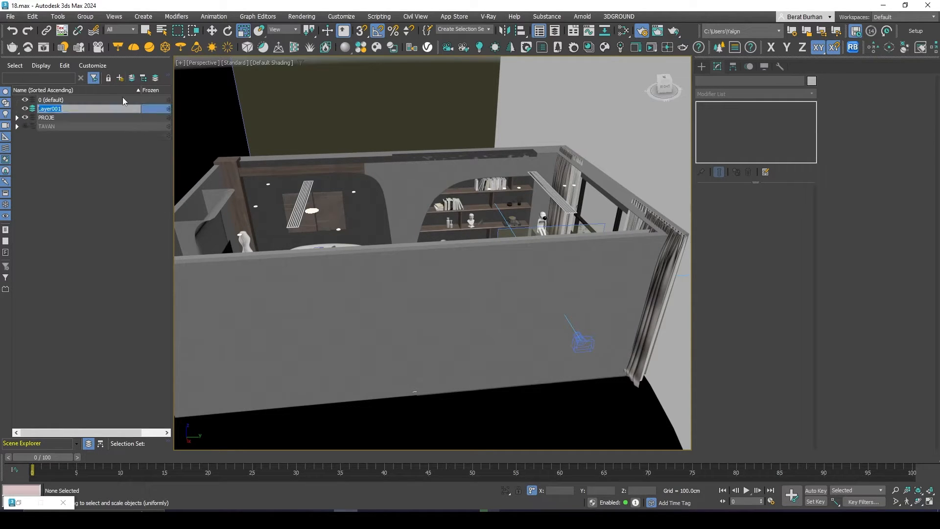
type("duVAR")
key("Return")
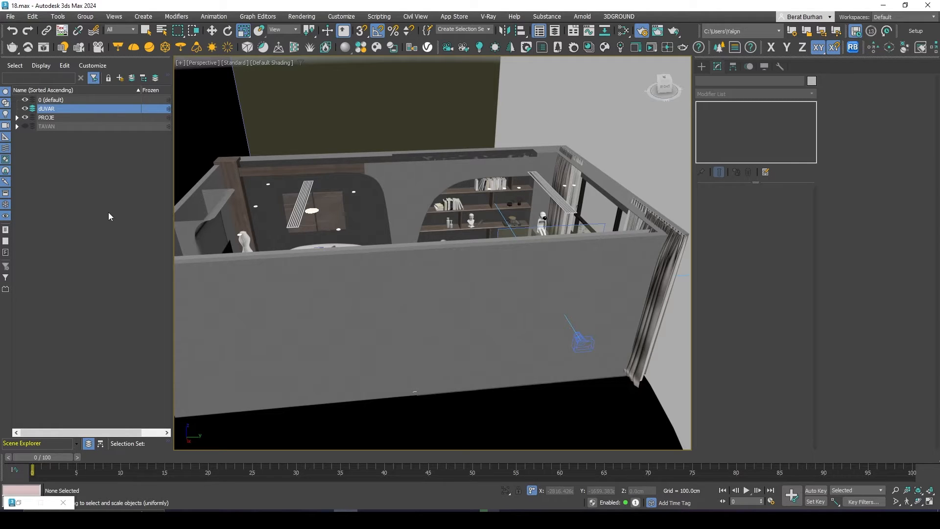
right_click(65, 110)
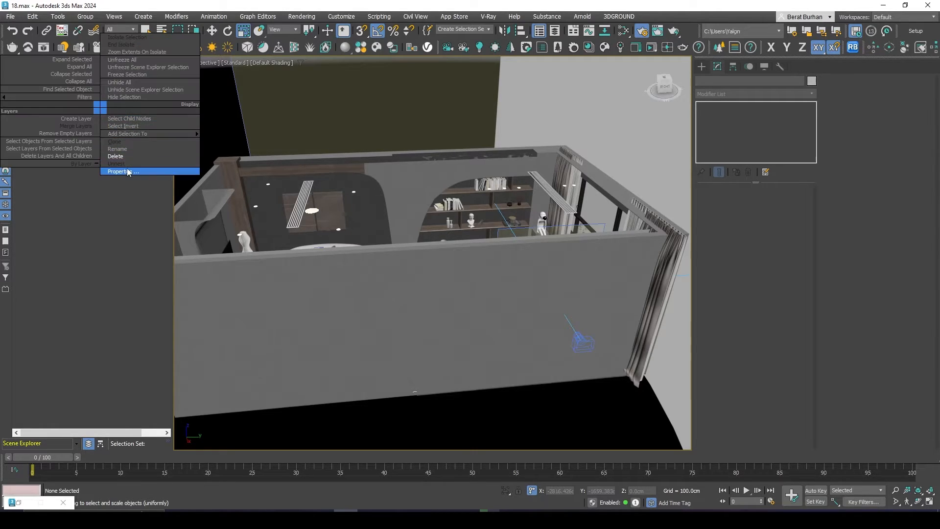
left_click(122, 149)
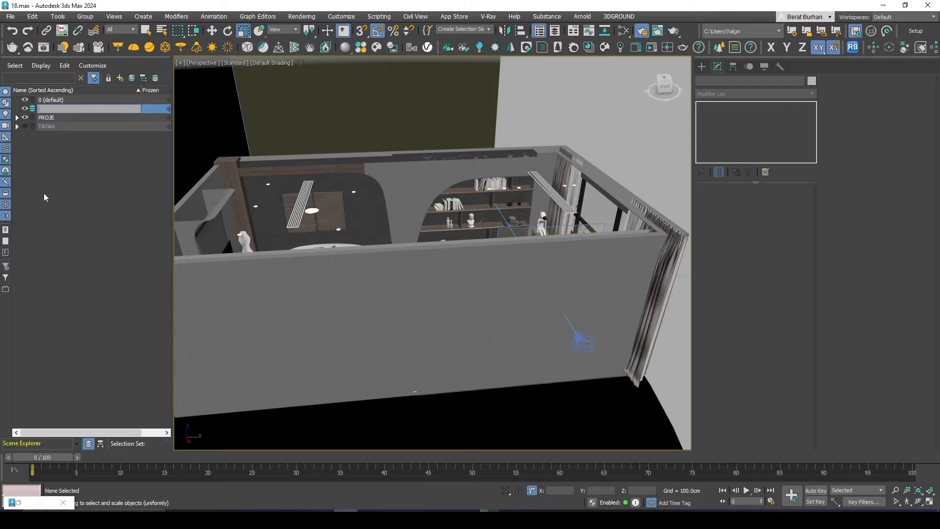
type("DUVAR")
key("Return")
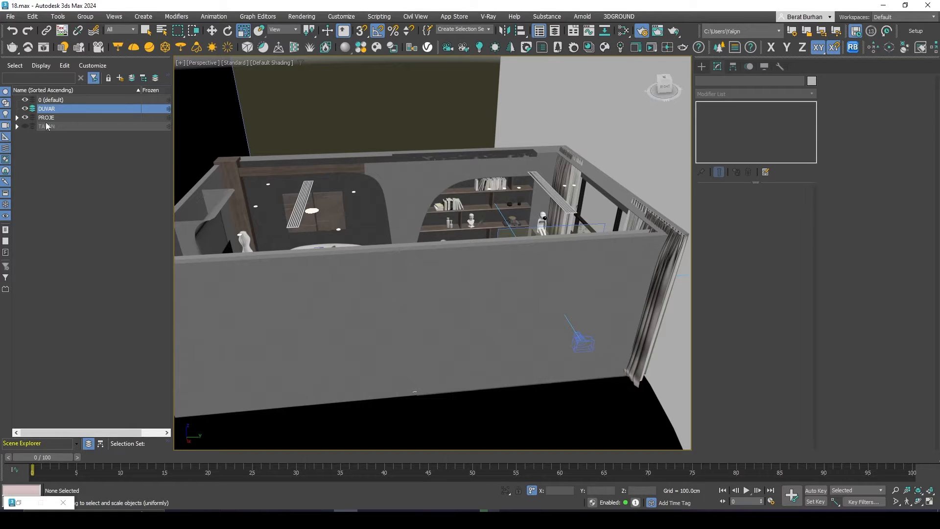
Add the room's outer wall shell to the DUVAR layer and clear the selection
left_click(294, 318)
scroll(296, 318, "down", 3)
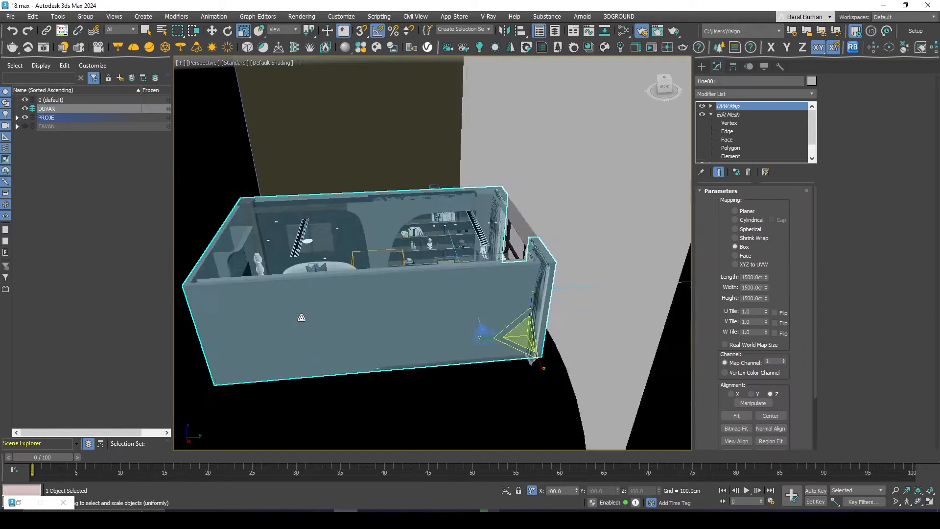
middle_click_drag(300, 317, 414, 312, "alt")
key("w")
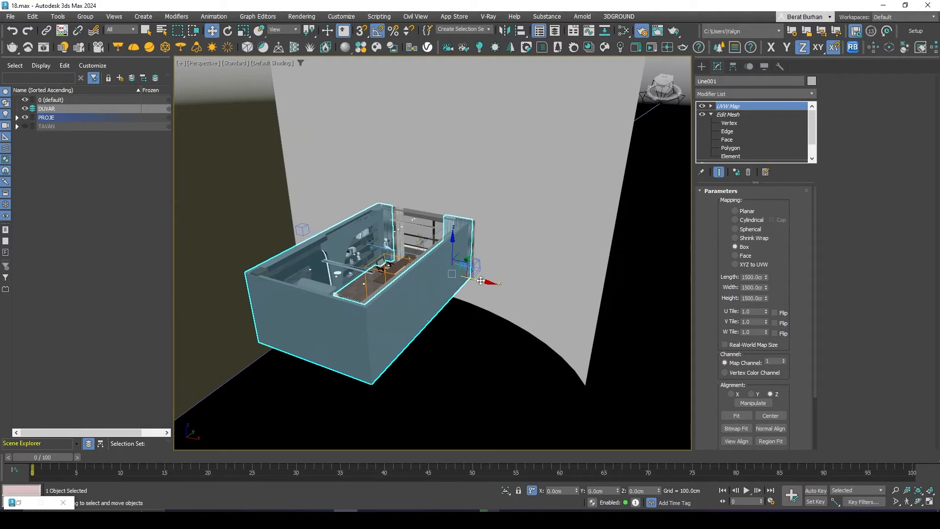
mouse_move(482, 279)
left_mouse_down()
mouse_move(465, 308)
mouse_move(256, 231)
mouse_move(493, 288)
left_mouse_up()
right_click(493, 288)
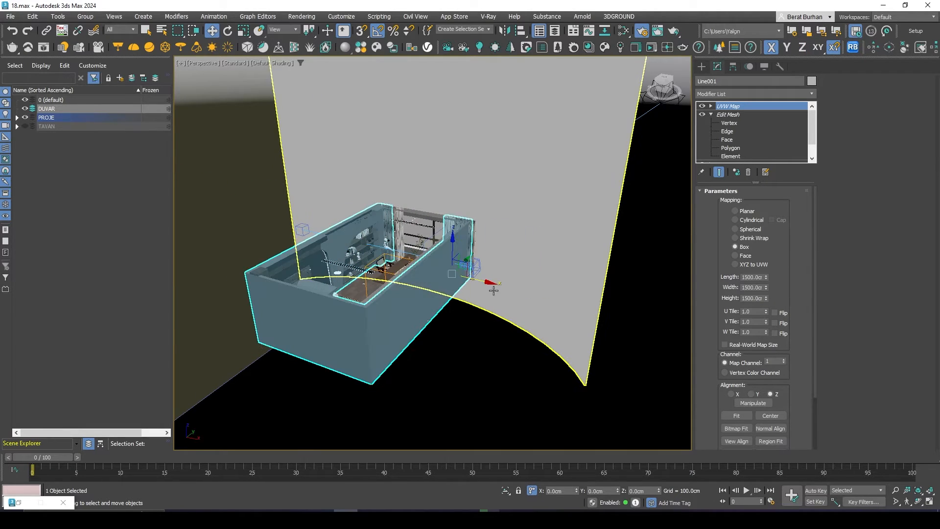
left_click(131, 78)
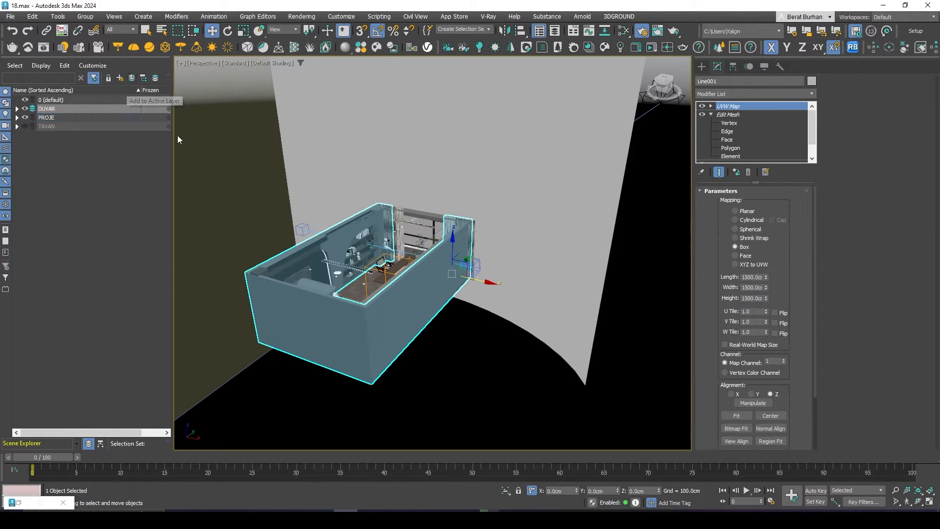
left_click(432, 371)
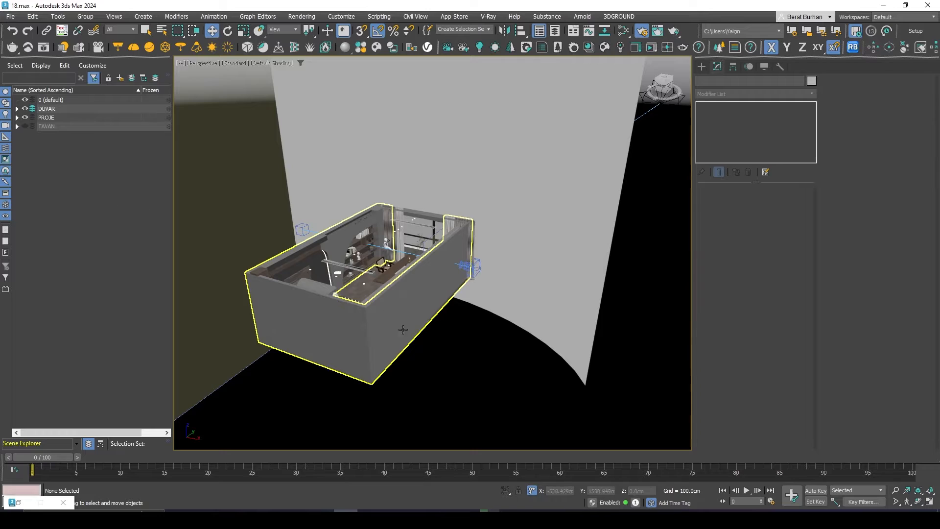
Check the arched panel on the long wall from above, then hide the DUVAR layer
left_click(329, 244)
middle_click_drag(329, 243, 420, 253, "alt")
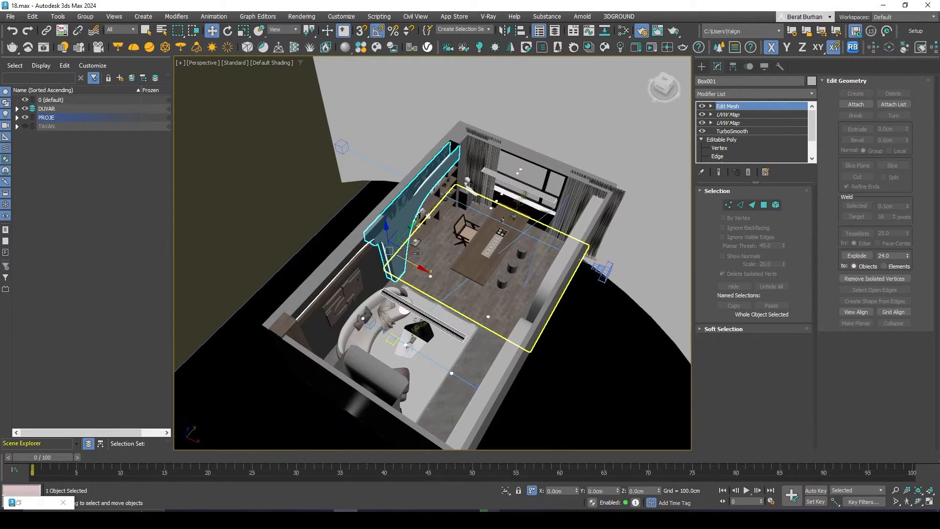
left_click(100, 216)
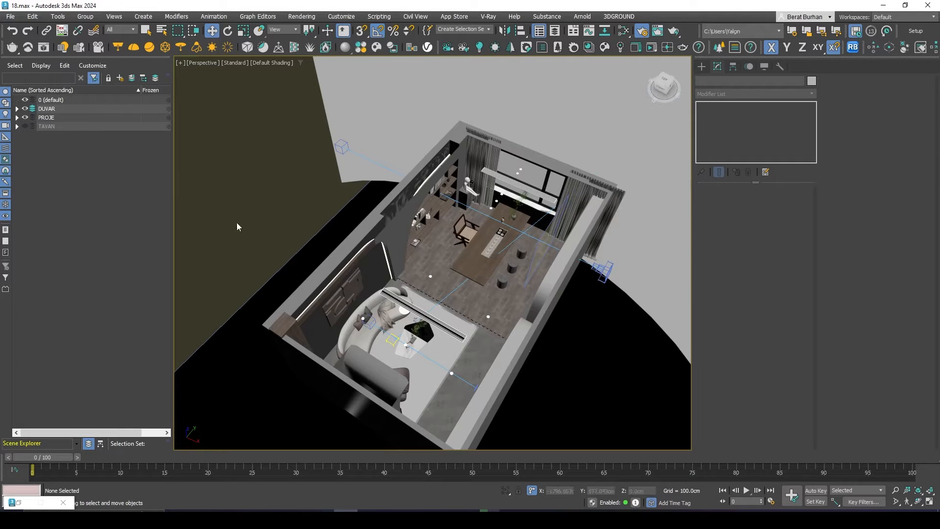
left_click(25, 109)
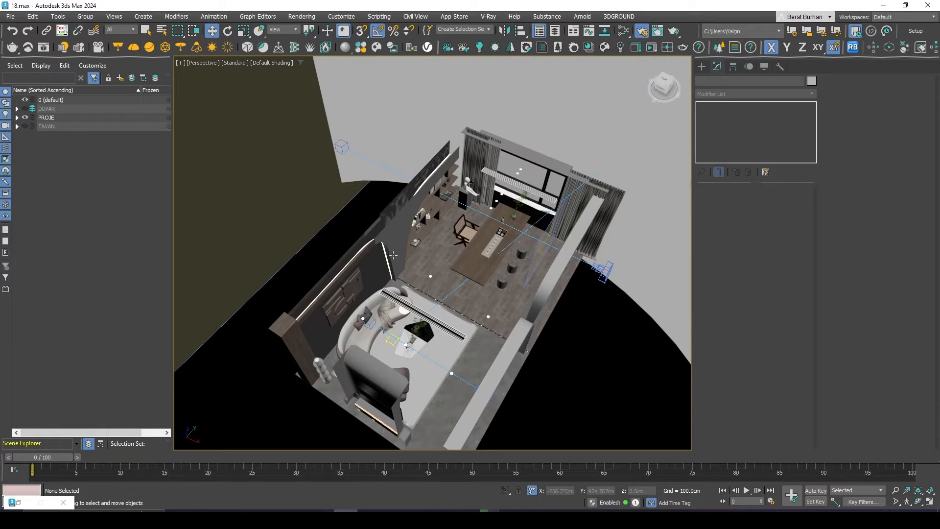
Add the tall wooden pillar at the living-area corner of the room to the DUVAR layer
middle_click_drag(393, 256, 343, 274, "alt")
left_click(252, 235)
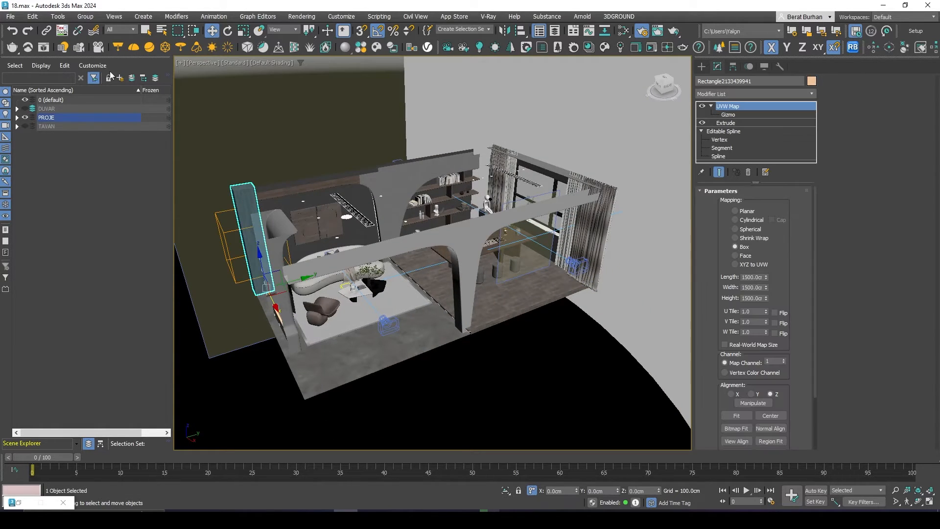
left_click(131, 78)
Select the wall panels and arched panels along both long sides, leaving the strip above the curtains out of the selection
left_click(287, 190)
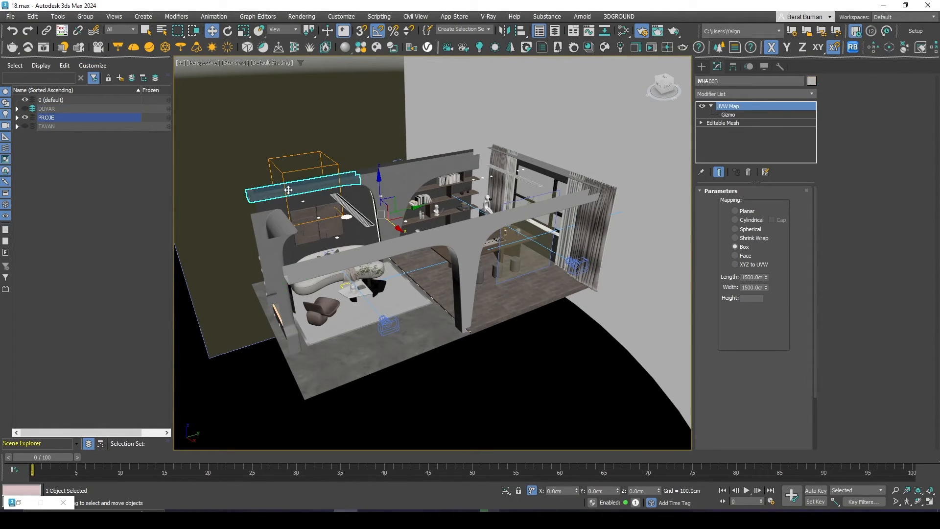
left_click(410, 178, "ctrl")
left_click(318, 230, "ctrl")
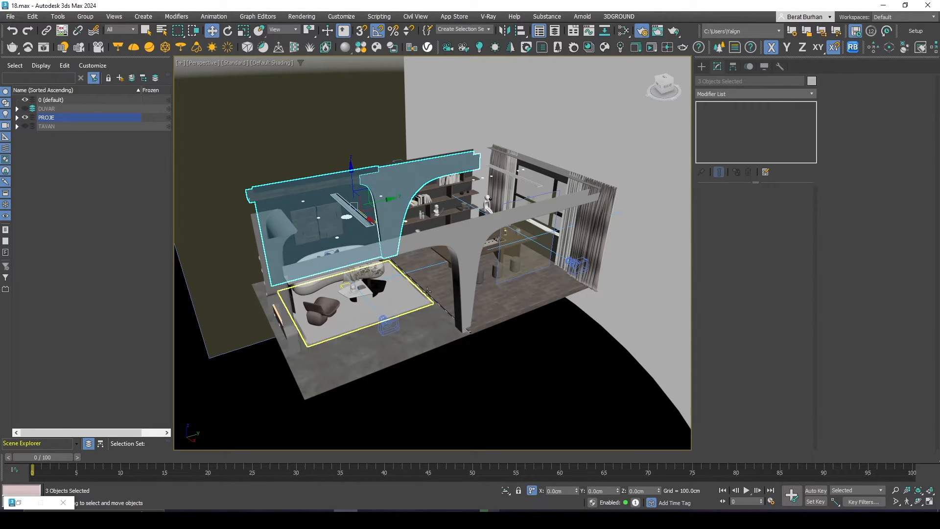
left_click(448, 241, "ctrl")
left_click(533, 160, "ctrl")
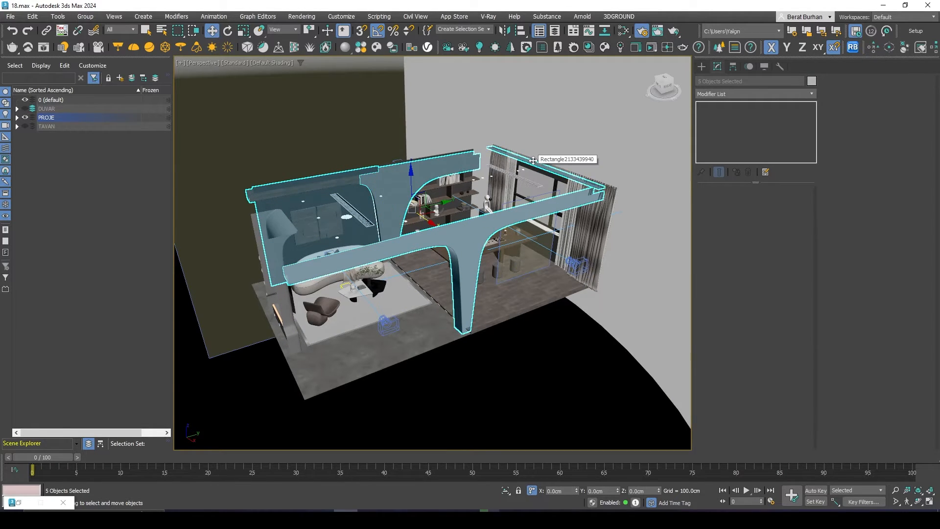
scroll(533, 161, "up", 6)
middle_click_drag(533, 160, 501, 141, "alt")
middle_click_drag(431, 234, 449, 315, "alt")
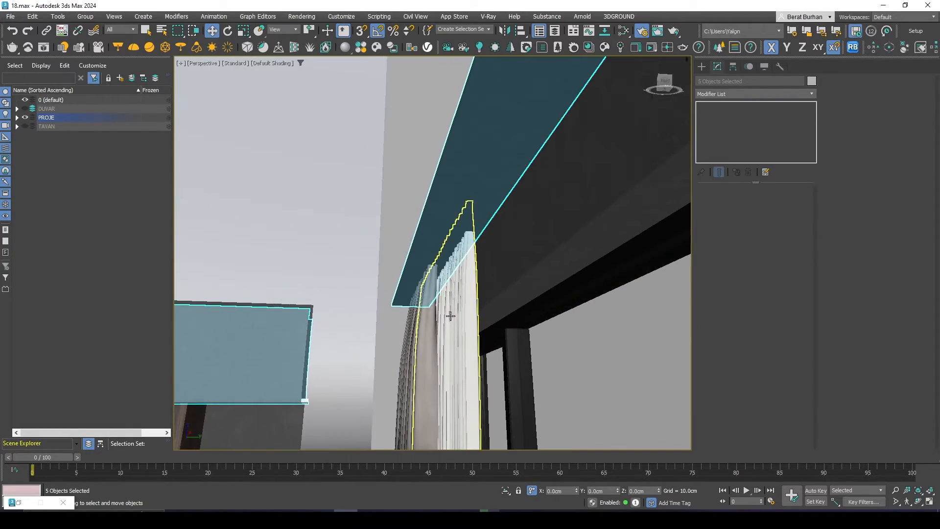
scroll(485, 172, "up", 2)
left_click(478, 170, "alt")
scroll(468, 303, "down", 5)
scroll(468, 303, "down", 4)
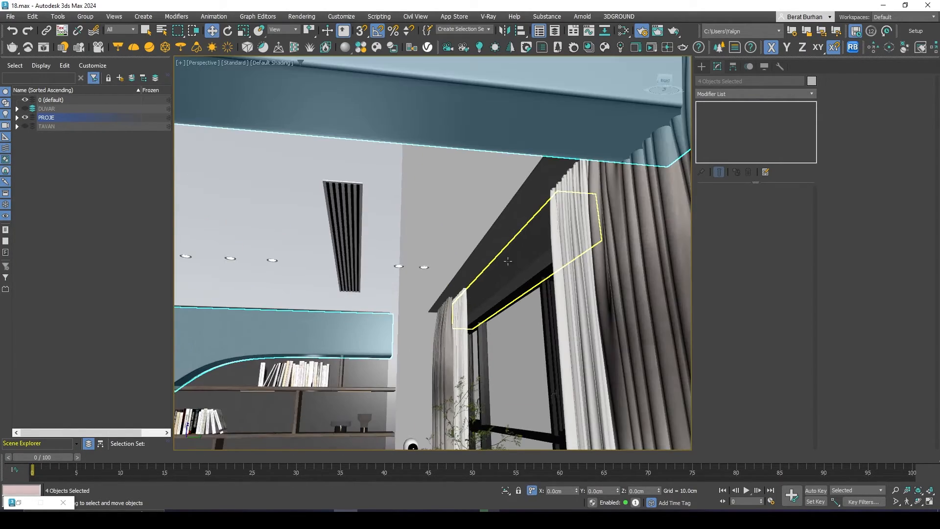
Include the wall sections above and below the window and add the selected wall pieces to the DUVAR layer
left_click(507, 261, "ctrl")
middle_click_drag(508, 261, 556, 274, "alt")
scroll(541, 360, "down", 5)
scroll(557, 274, "up", 4)
scroll(428, 263, "down", 4)
scroll(412, 257, "up", 2)
middle_click_drag(374, 235, 458, 212)
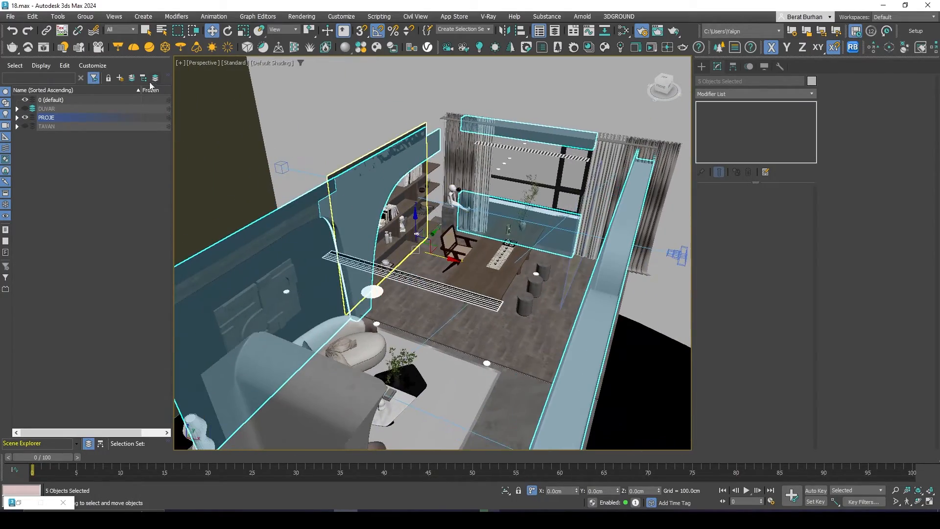
left_click(132, 78)
Add the back panel behind the bookshelves and the curved panel behind the television to the DUVAR layer
left_click(353, 188)
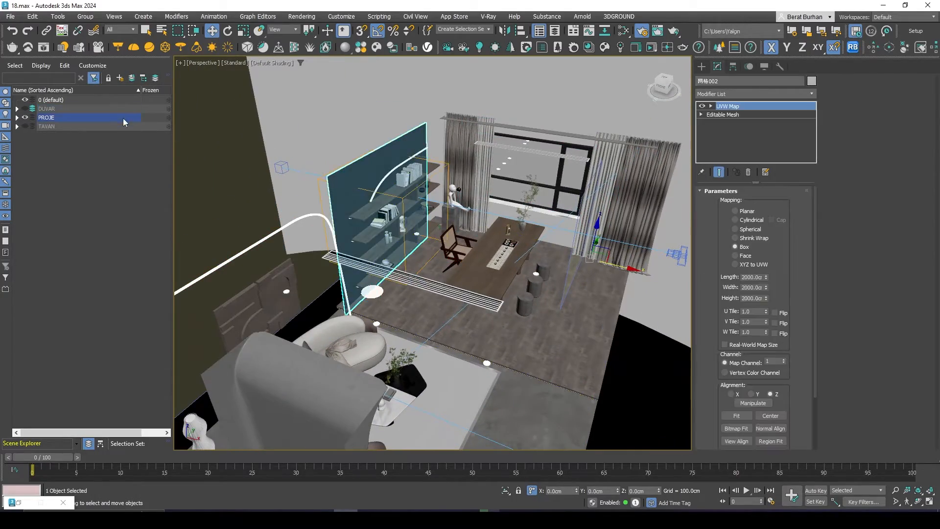
left_click(132, 77)
scroll(472, 286, "down", 3)
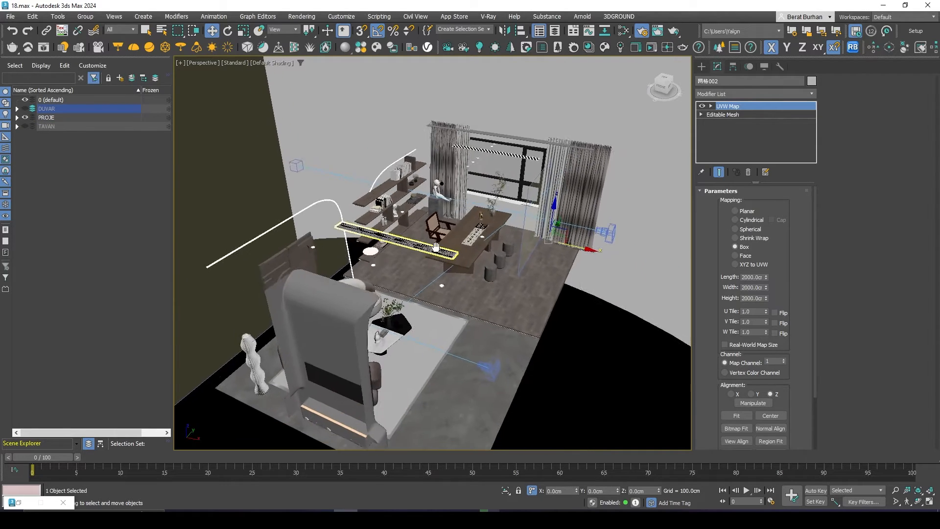
middle_click_drag(432, 252, 433, 228, "alt")
left_click(325, 249)
left_click(132, 77)
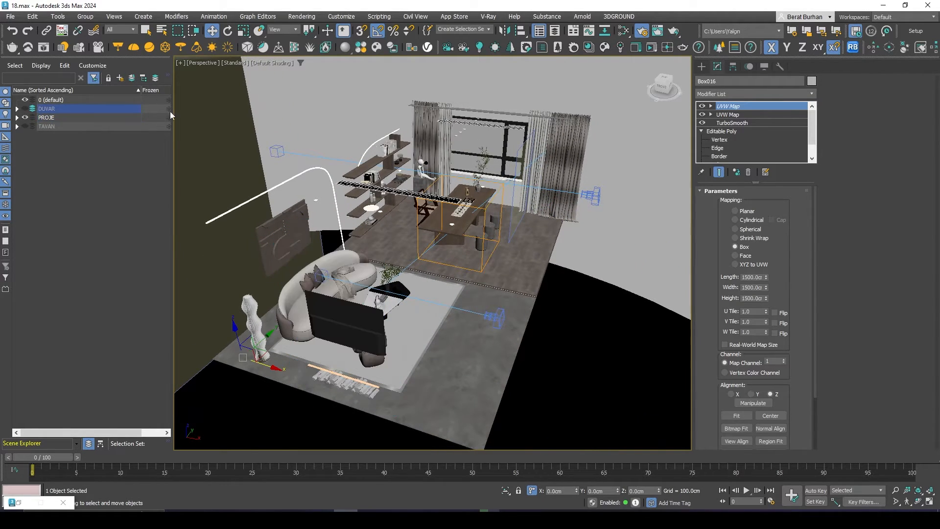
Add the long strip above the window curtains to the TAVAN layer
left_click(361, 328)
middle_click_drag(361, 328, 517, 303, "alt")
left_click(201, 298)
middle_click_drag(248, 292, 206, 274, "alt")
middle_click_drag(206, 275, 404, 212)
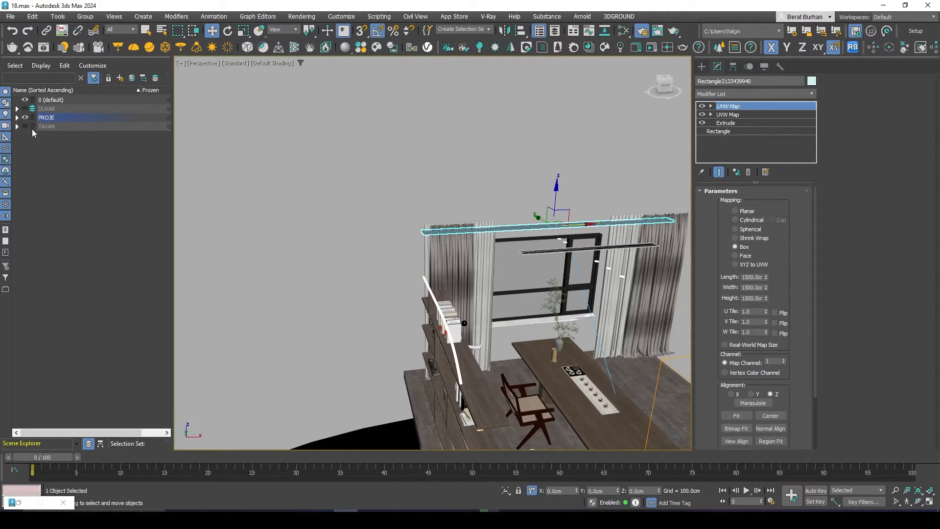
left_click(133, 78)
Examine the window, curtains and floor area for remaining wall or ceiling parts, then clear the selection
middle_click_drag(519, 259, 313, 254, "alt")
left_click(391, 215)
middle_click_drag(416, 255, 477, 240)
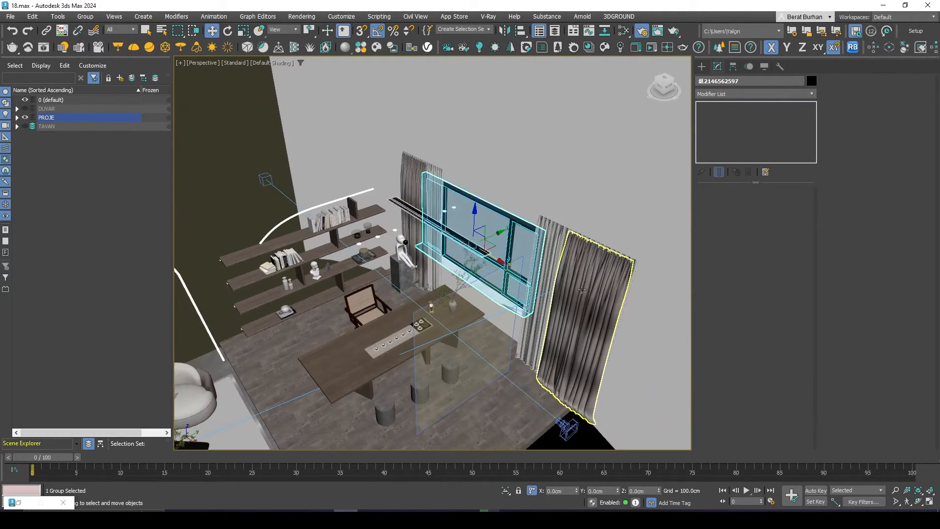
left_click(568, 323)
middle_click_drag(523, 328, 556, 211, "alt")
middle_click_drag(555, 211, 531, 290, "alt")
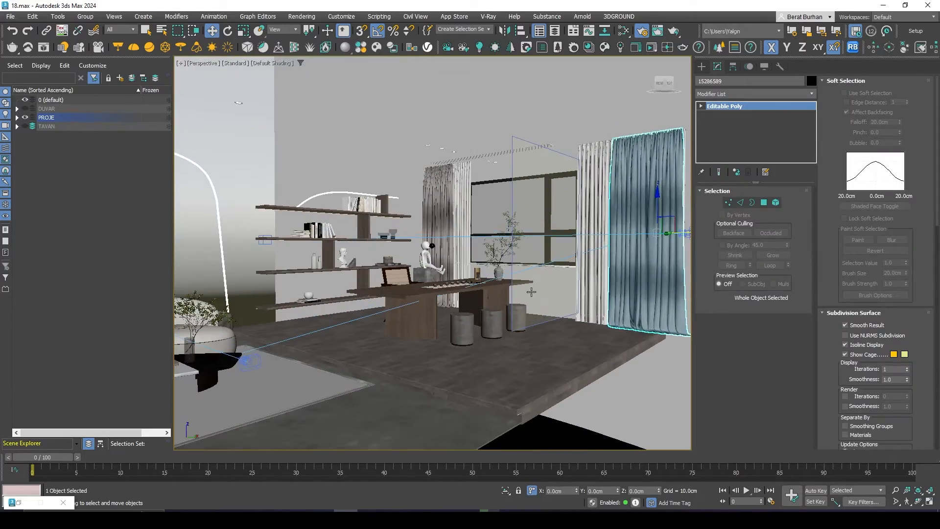
left_click(476, 397)
middle_click_drag(477, 396, 556, 313)
scroll(554, 323, "down", 5)
Create a new layer named ZEMİN
right_click(99, 151)
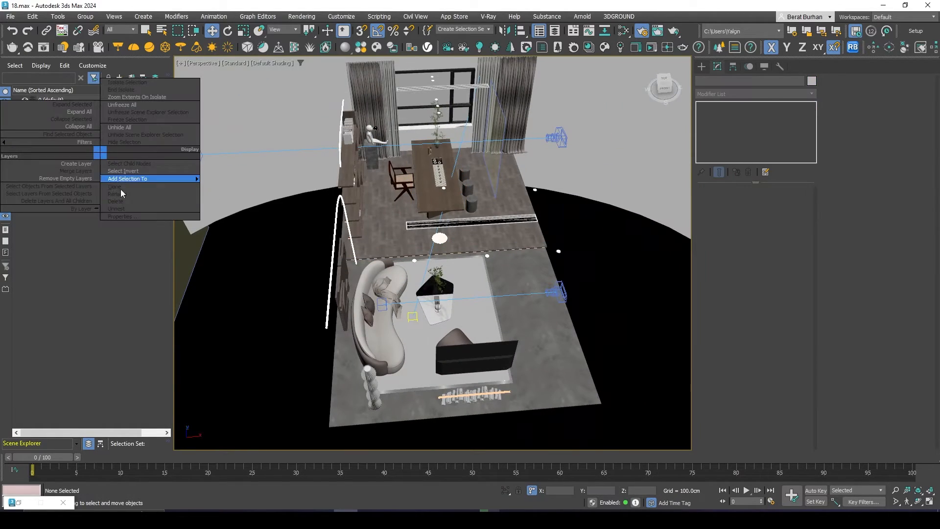
left_click(112, 251)
left_click(119, 77)
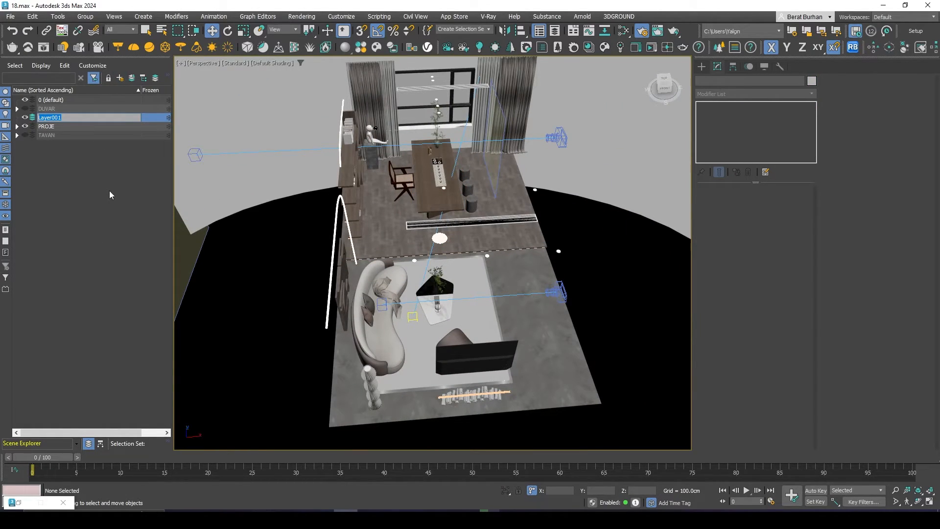
type("ZEMİN")
key("Return")
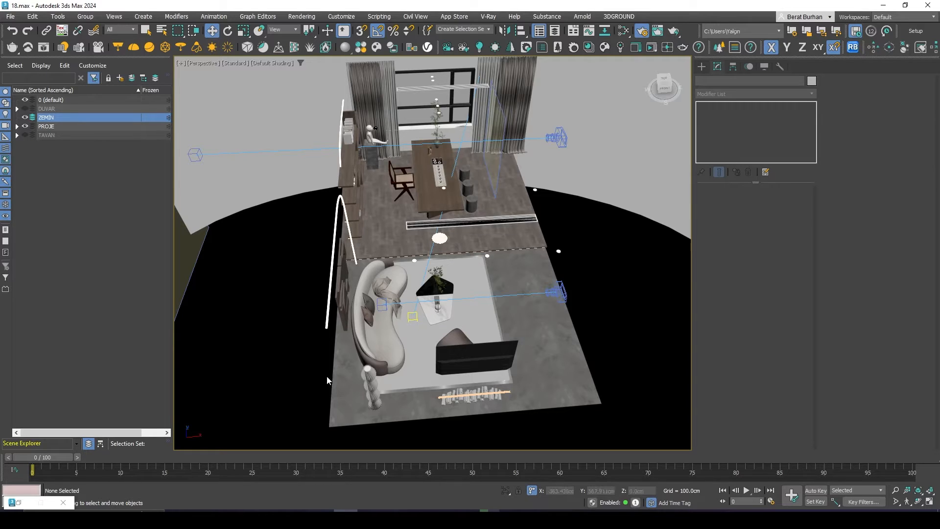
Hide the ZEMİN layer and add the wooden dining-area floor and the large concrete floor to it
left_click(379, 233)
middle_click_drag(380, 233, 314, 238, "alt")
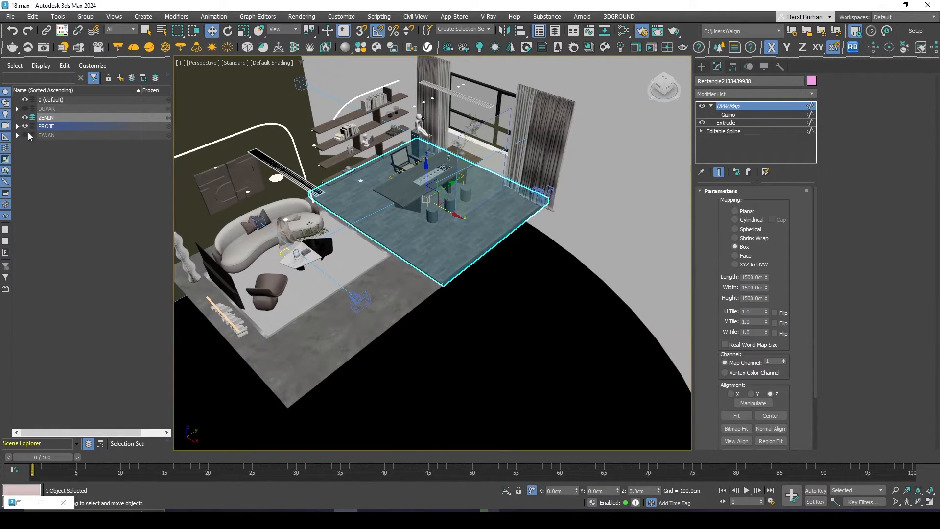
left_click(24, 118)
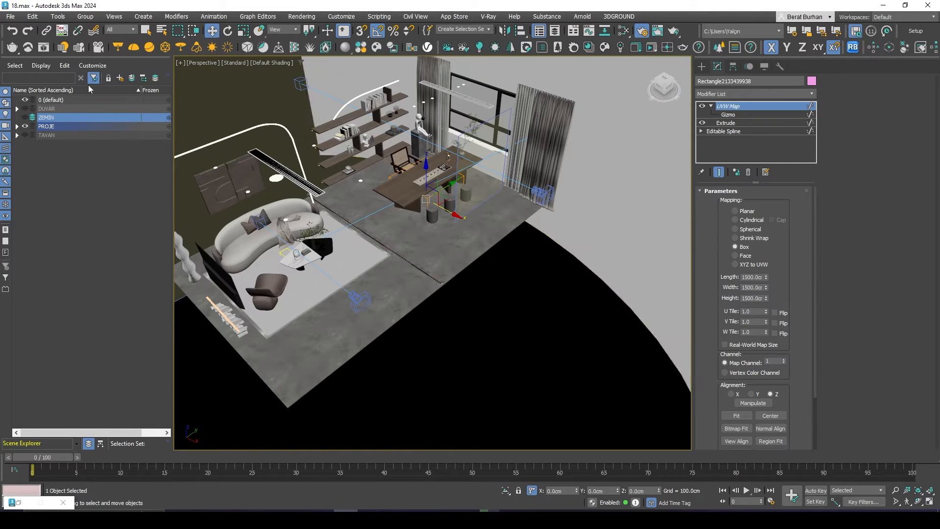
left_click(133, 79)
left_click(371, 286)
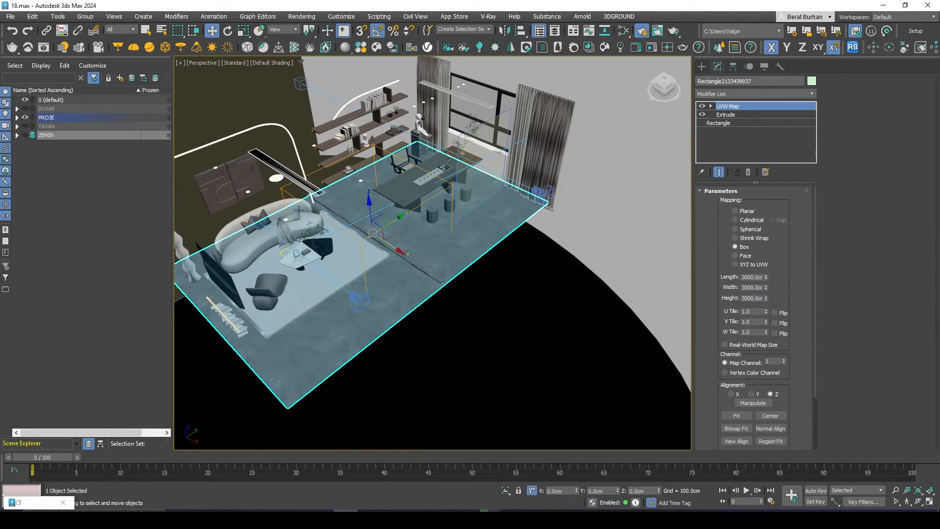
left_click(132, 80)
Add the long narrow floor strip between the seating and dining areas to the ZEMİN layer
left_click(344, 264)
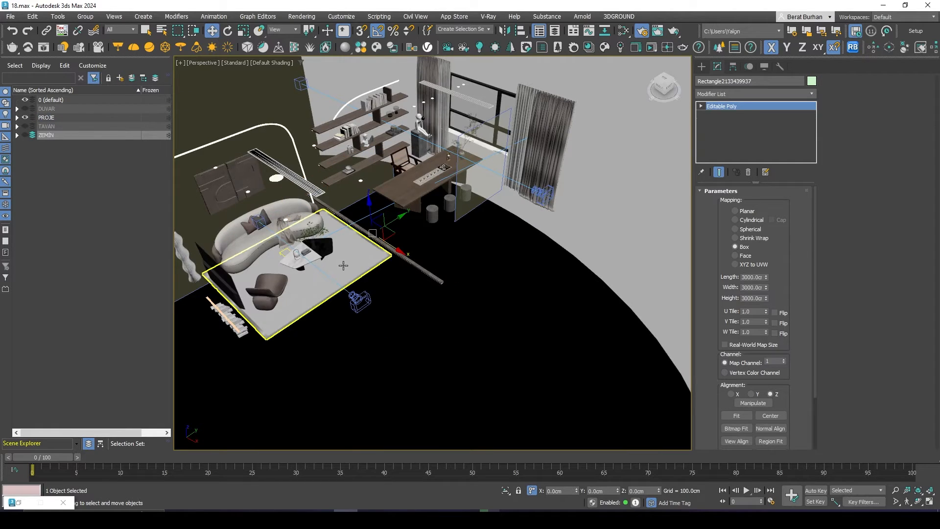
middle_click_drag(349, 272, 432, 296, "alt")
left_click(419, 214)
middle_click_drag(399, 259, 390, 235, "alt")
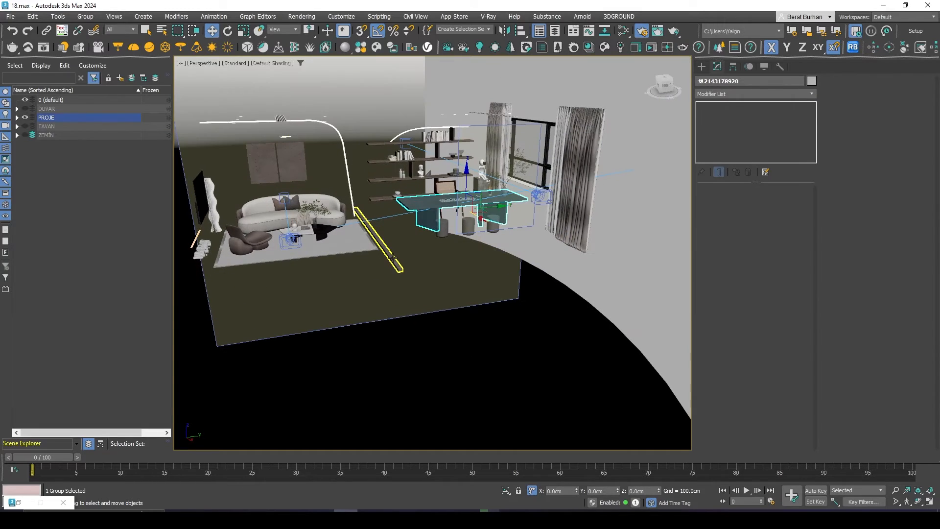
left_click(393, 259)
scroll(393, 258, "down", 3)
scroll(393, 258, "down", 1)
scroll(394, 259, "up", 8)
scroll(395, 258, "down", 7)
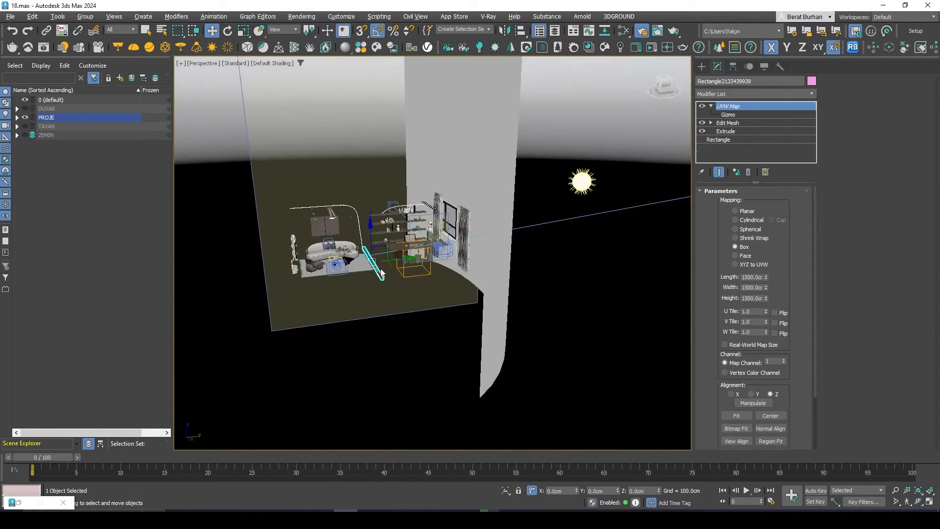
middle_click_drag(384, 270, 395, 282, "alt")
left_click(132, 79)
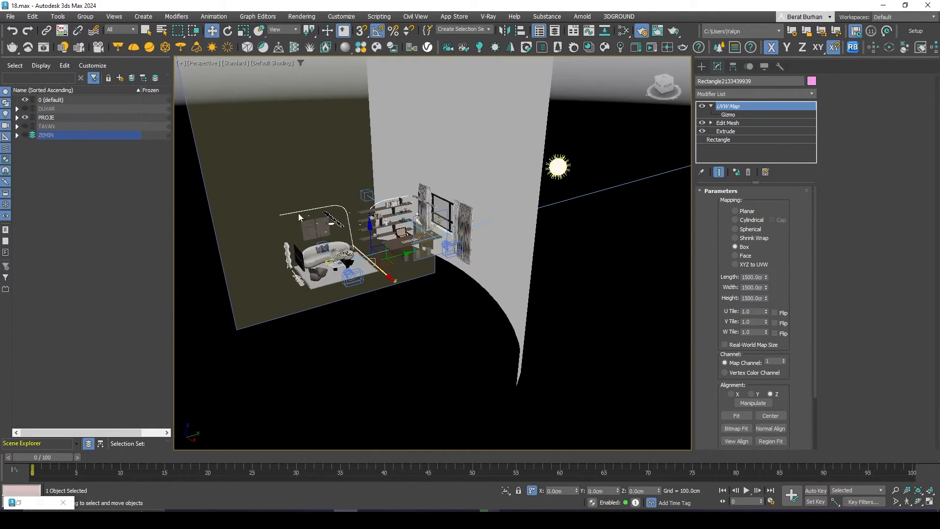
Examine the seating area and the dining table for remaining floor parts
middle_click_drag(318, 270, 309, 298, "alt")
scroll(319, 272, "up", 8)
left_click(272, 275)
left_click(317, 279)
scroll(353, 259, "down", 7)
scroll(436, 304, "down", 5)
left_click(445, 340)
middle_click_drag(445, 340, 421, 267, "alt")
middle_click_drag(421, 267, 326, 350)
left_click(485, 260)
middle_click_drag(484, 260, 465, 286, "alt")
middle_click_drag(465, 287, 441, 250)
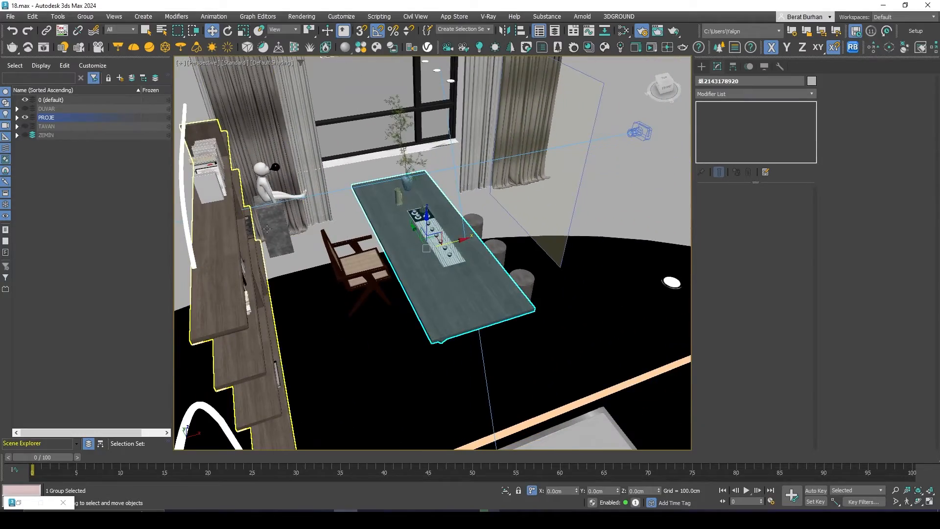
Examine the statue, the window and the overall room for unassigned building parts, then clear the selection
left_click(279, 237)
middle_click_drag(280, 237, 280, 341)
middle_click_drag(280, 341, 264, 347, "alt")
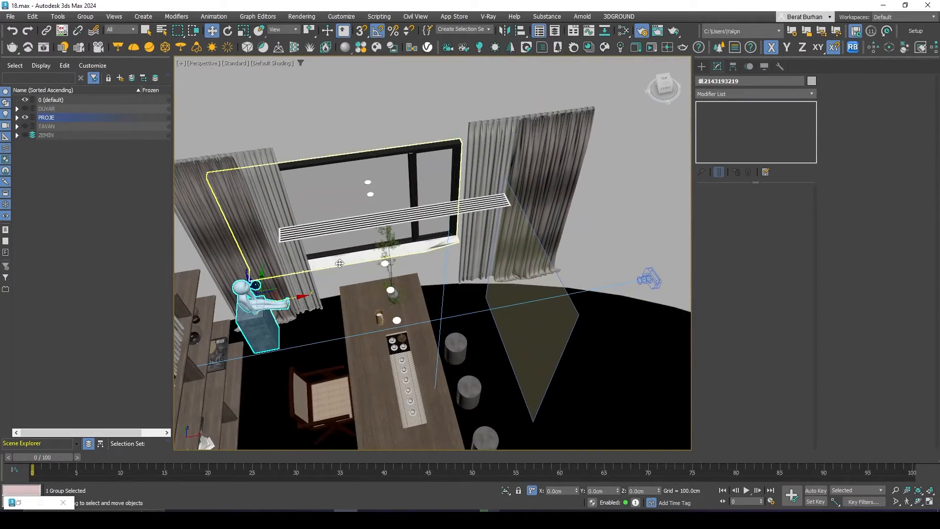
left_click(338, 260)
mouse_move(337, 260)
middle_mouse_down("alt")
mouse_move(291, 241)
mouse_move(318, 254)
mouse_move(306, 277)
mouse_move(315, 302)
mouse_move(188, 292)
mouse_move(260, 231)
mouse_move(308, 215)
mouse_move(328, 255)
mouse_move(347, 260)
middle_mouse_up("alt")
mouse_move(347, 260)
middle_mouse_down()
mouse_move(559, 289)
mouse_move(623, 287)
mouse_move(470, 289)
mouse_move(344, 264)
middle_mouse_up()
middle_click_drag(344, 263, 313, 278, "alt")
scroll(311, 279, "down", 6)
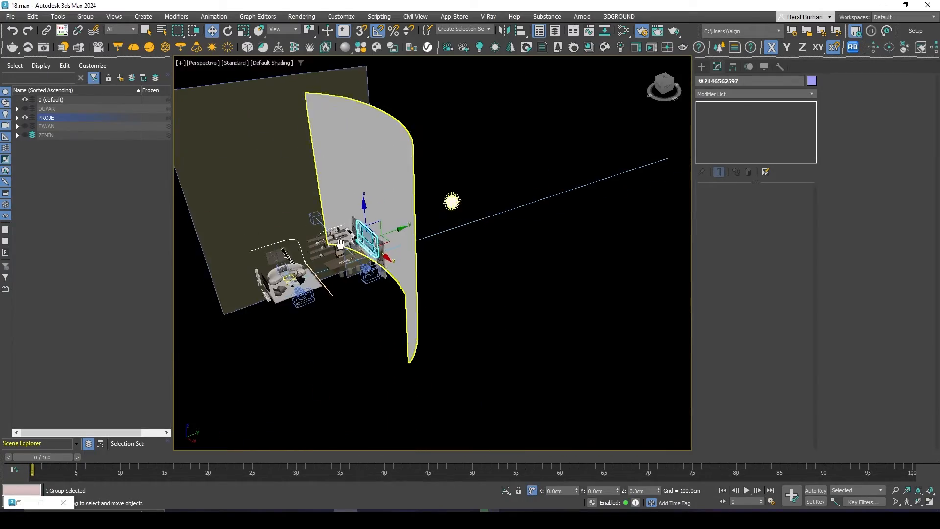
scroll(306, 281, "up", 3)
scroll(306, 280, "up", 3)
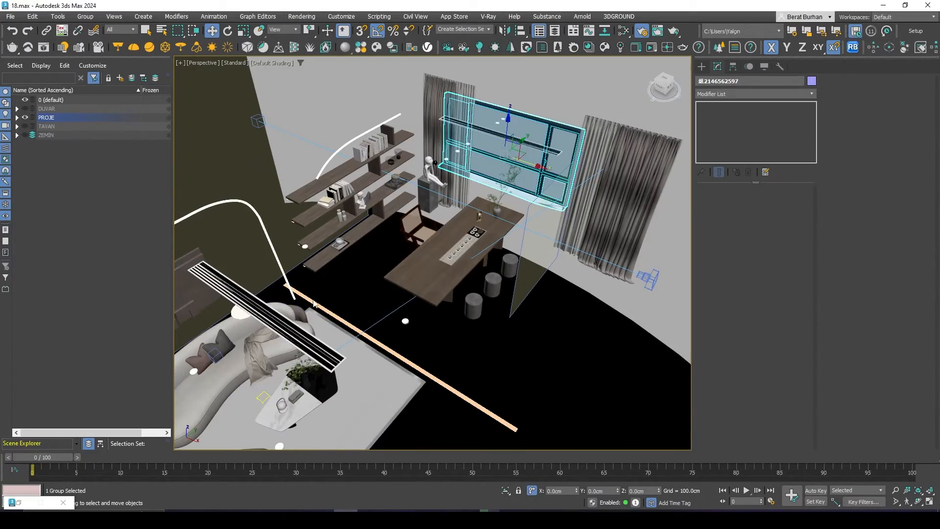
left_click(315, 304)
scroll(315, 304, "down", 3)
middle_click_drag(315, 304, 368, 275)
middle_click_drag(368, 274, 313, 210, "alt")
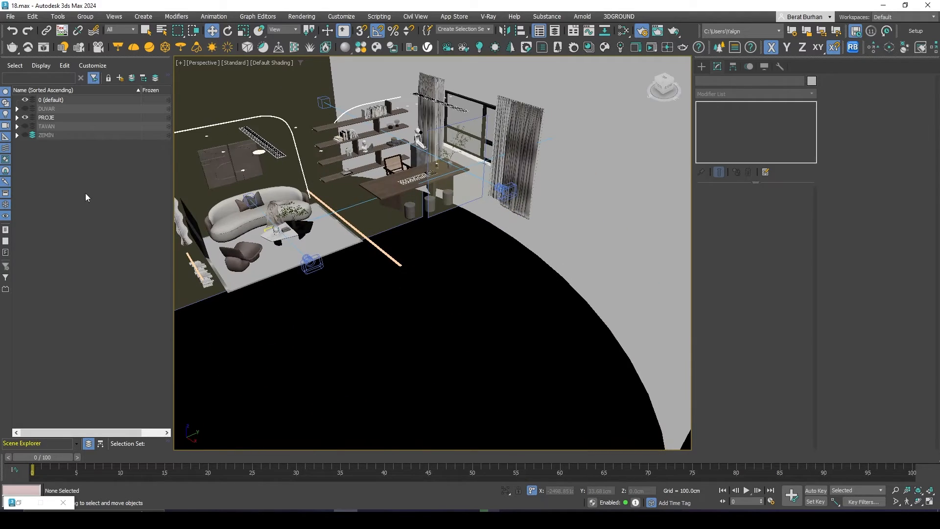
Create a new layer named MOBİLYA
right_click(99, 170)
left_click(125, 211)
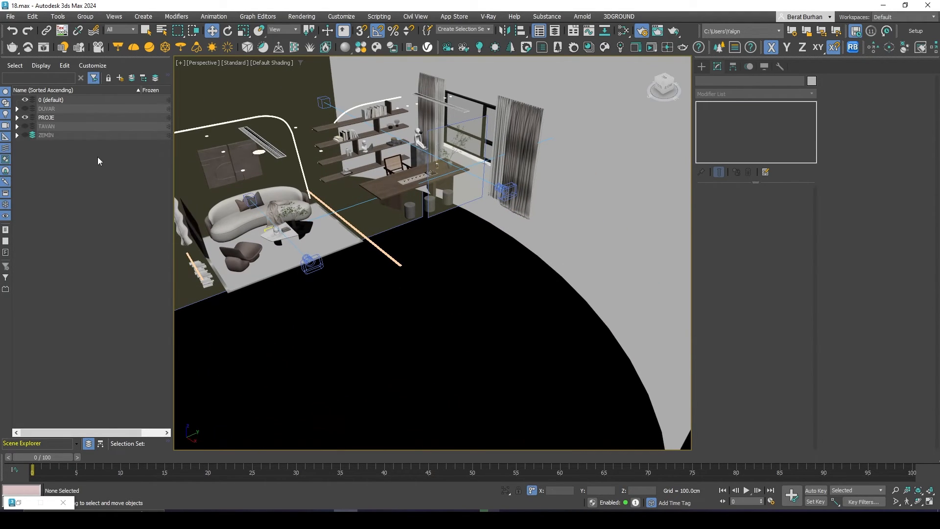
left_click(120, 78)
type("MOBILYA")
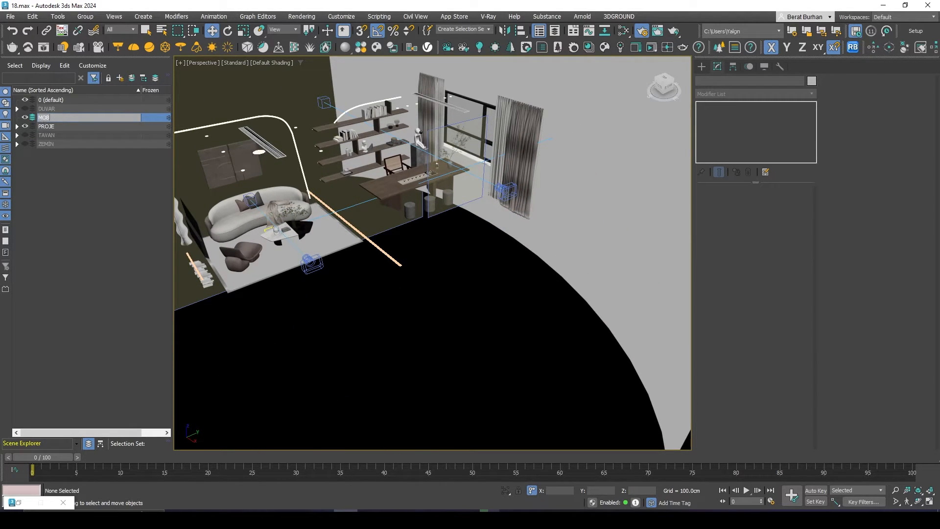
key("Return")
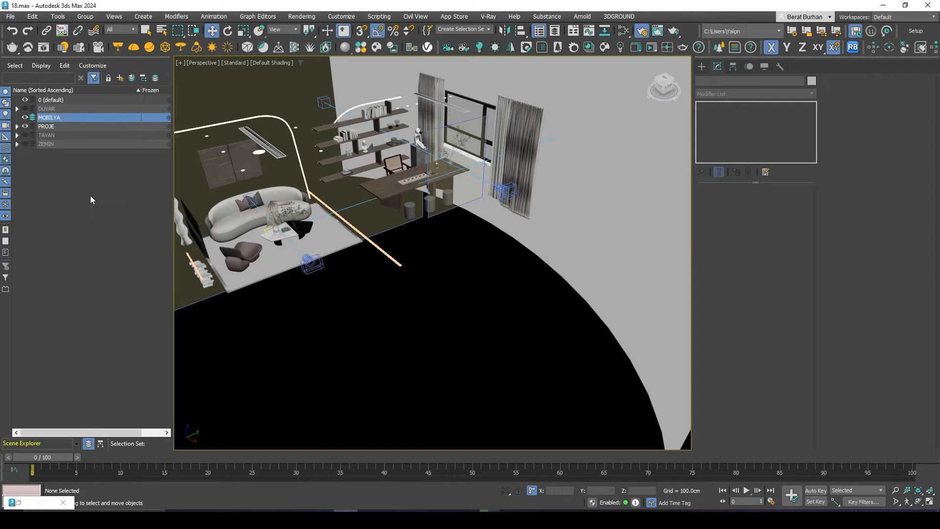
Examine the sofa, the seating area and the nearby ceiling spotlight to identify the furniture groups
scroll(247, 238, "down", 4)
middle_click_drag(247, 237, 348, 304)
scroll(339, 298, "up", 5)
left_click(339, 299)
scroll(338, 299, "up", 5)
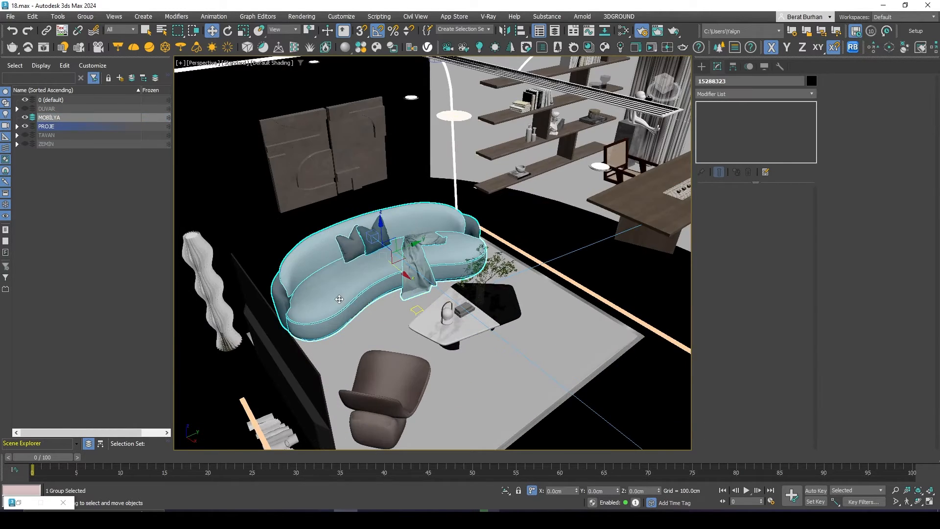
scroll(244, 239, "down", 2)
scroll(415, 335, "down", 3)
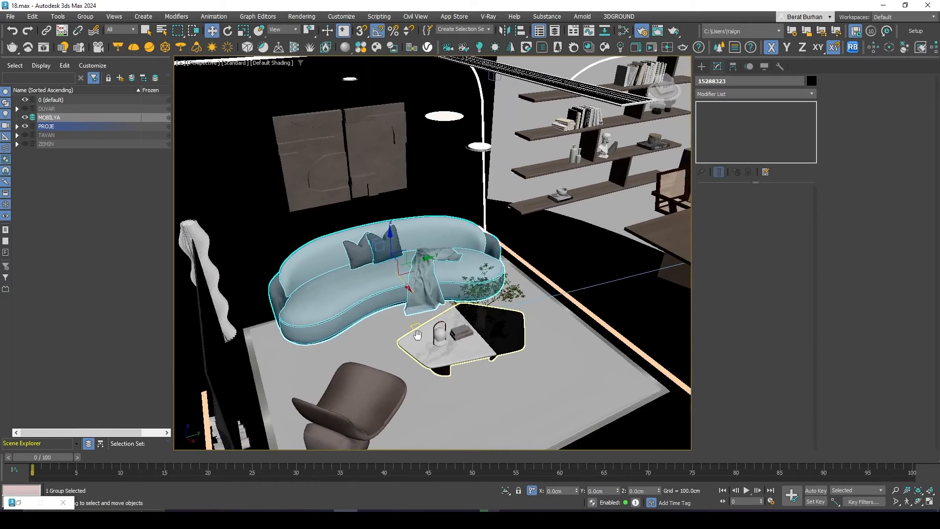
middle_click_drag(416, 336, 386, 303, "alt")
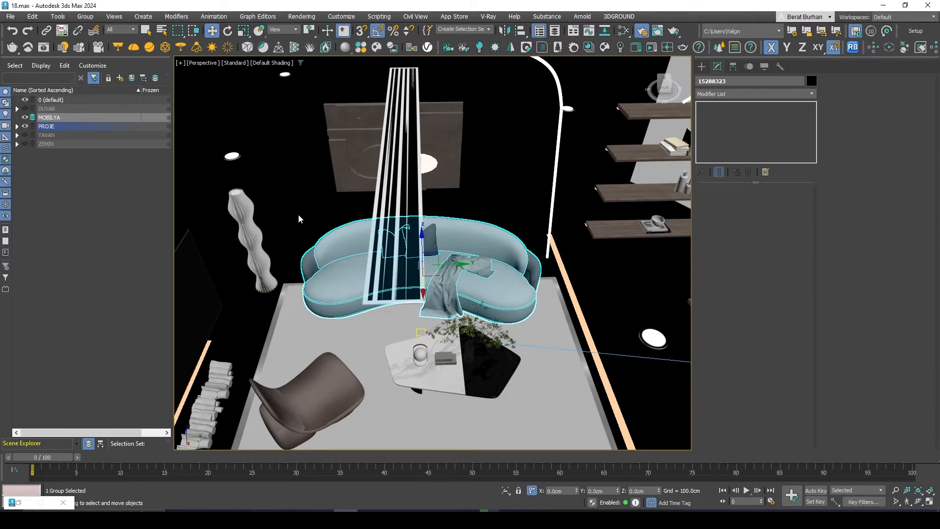
scroll(392, 175, "down", 4)
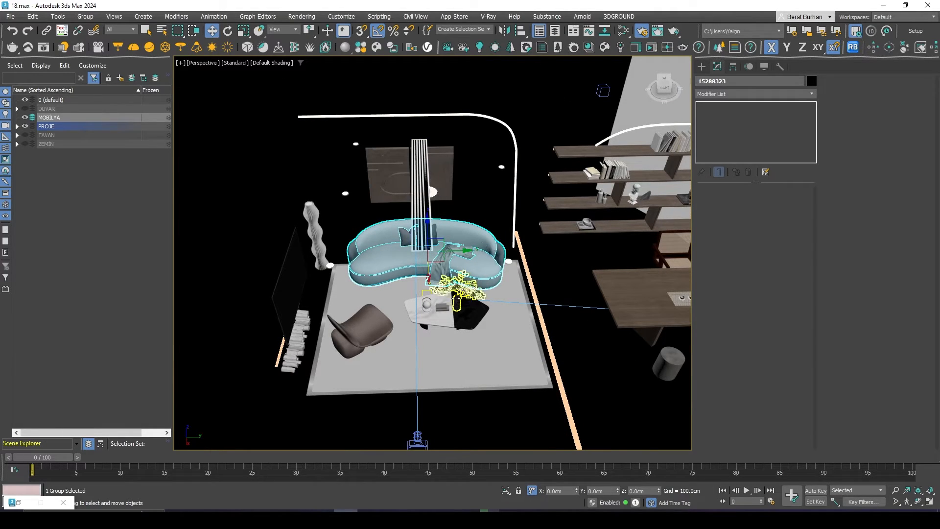
middle_click_drag(553, 194, 510, 199)
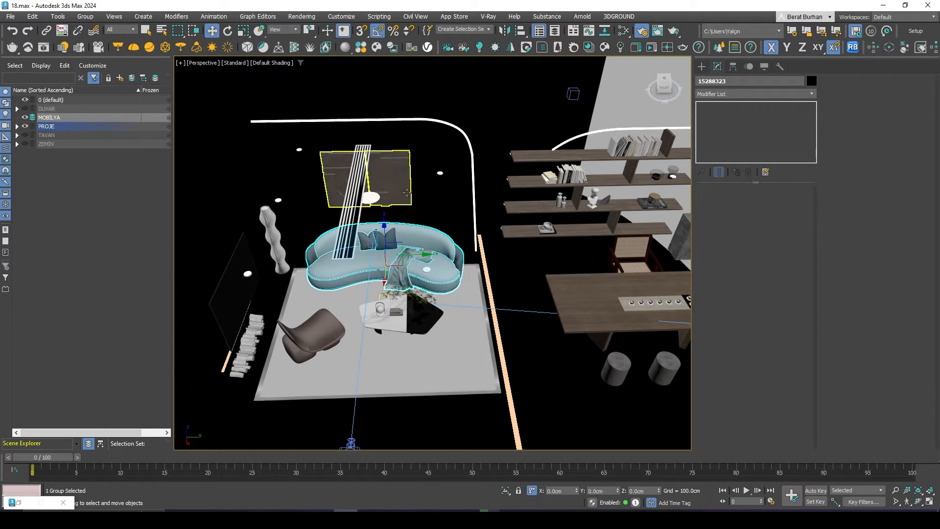
left_click(442, 198)
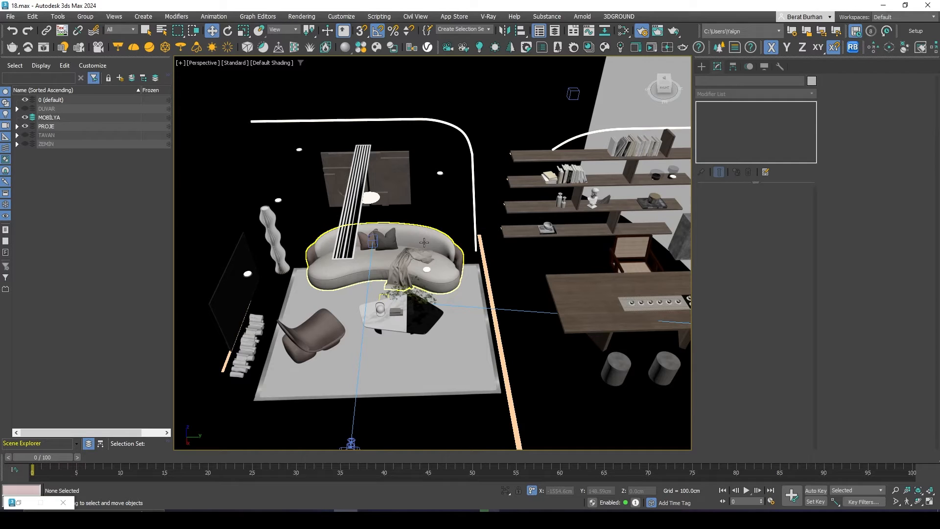
middle_click_drag(468, 240, 441, 276)
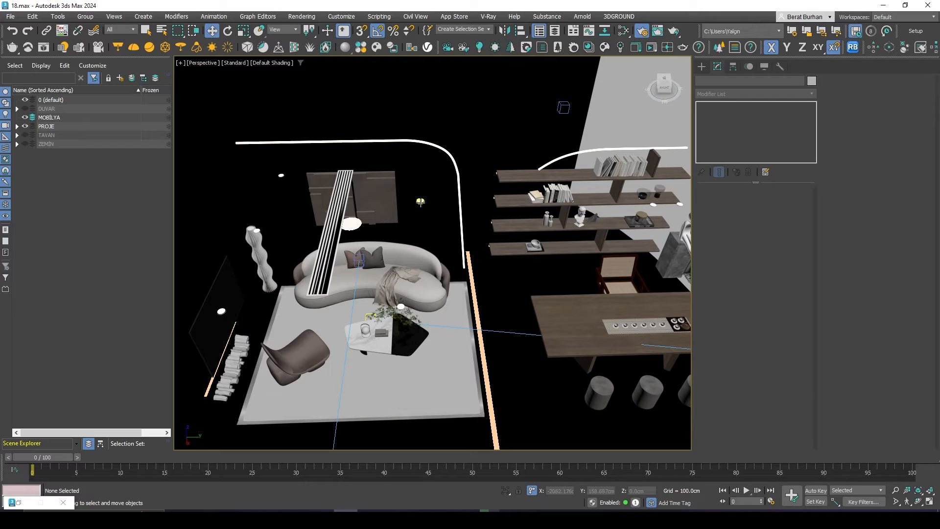
left_click(420, 201)
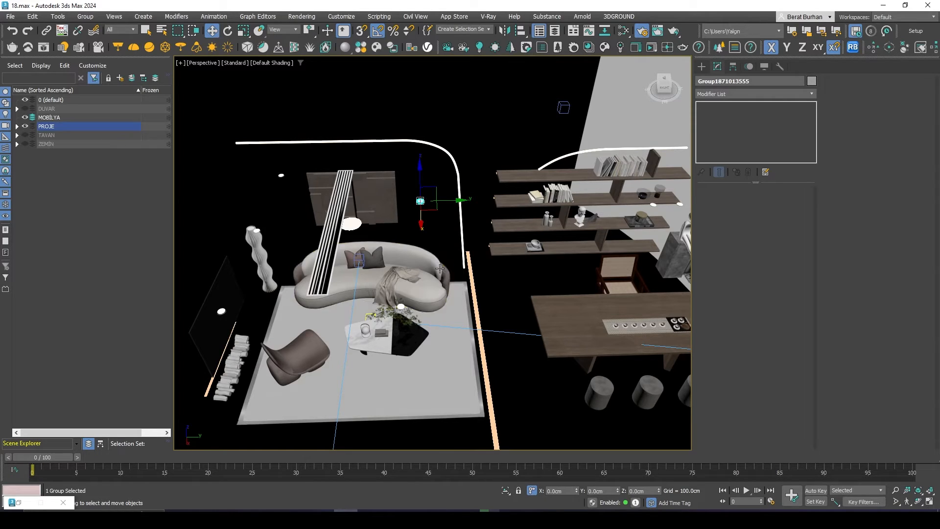
Hide the MOBİLYA layer and select the sofa, armchair, coffee table and television together
left_click(392, 273)
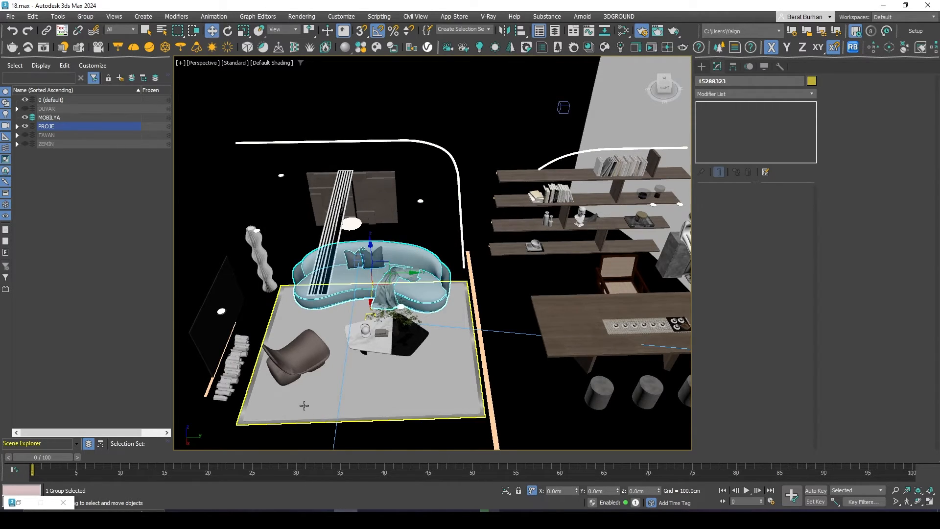
left_click(294, 360, "ctrl")
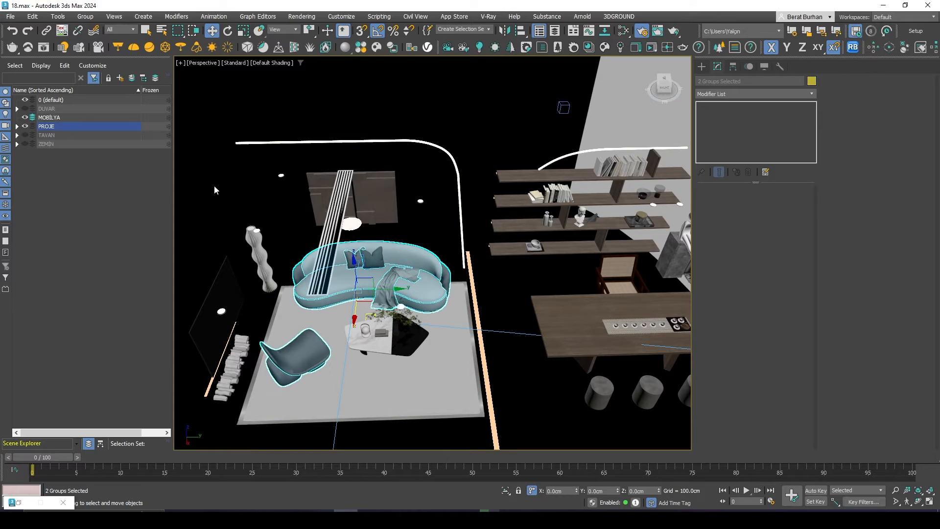
left_click(24, 117)
middle_click_drag(431, 287, 465, 267)
left_click(431, 319, "ctrl")
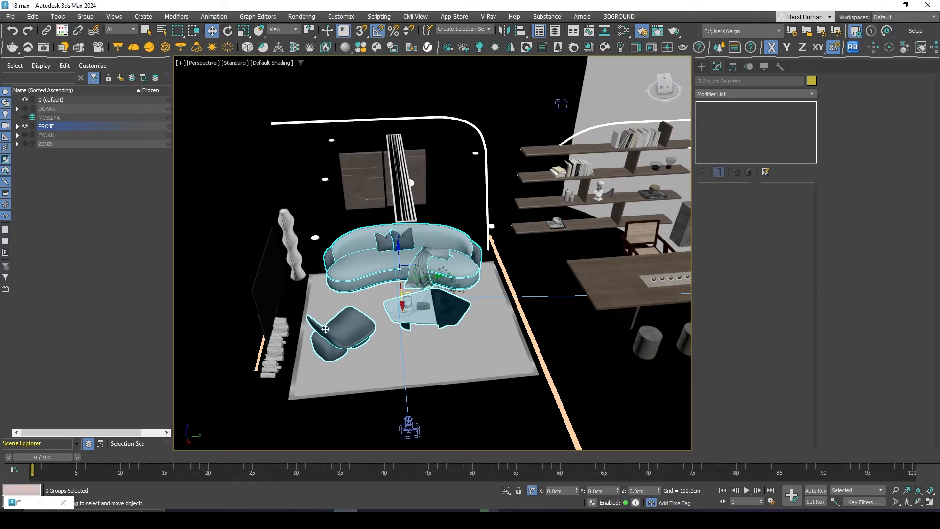
middle_click_drag(325, 329, 315, 245, "alt")
left_click(246, 221, "ctrl")
left_click(422, 209, "ctrl")
middle_click_drag(420, 208, 479, 276)
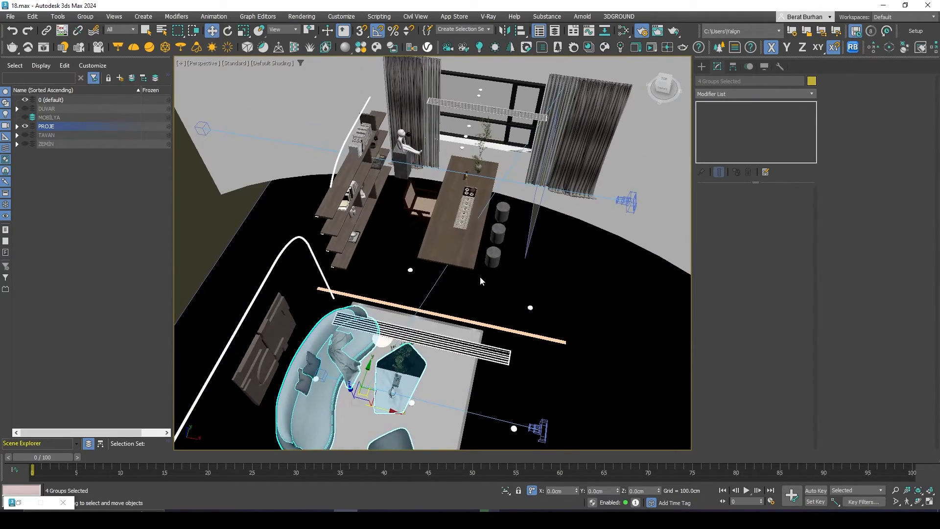
Extend the furniture selection with the dining table, its chair and the three round stools
left_click(458, 253, "ctrl")
scroll(432, 226, "down", 5)
scroll(422, 223, "up", 5)
scroll(422, 221, "down", 3)
scroll(427, 215, "up", 3)
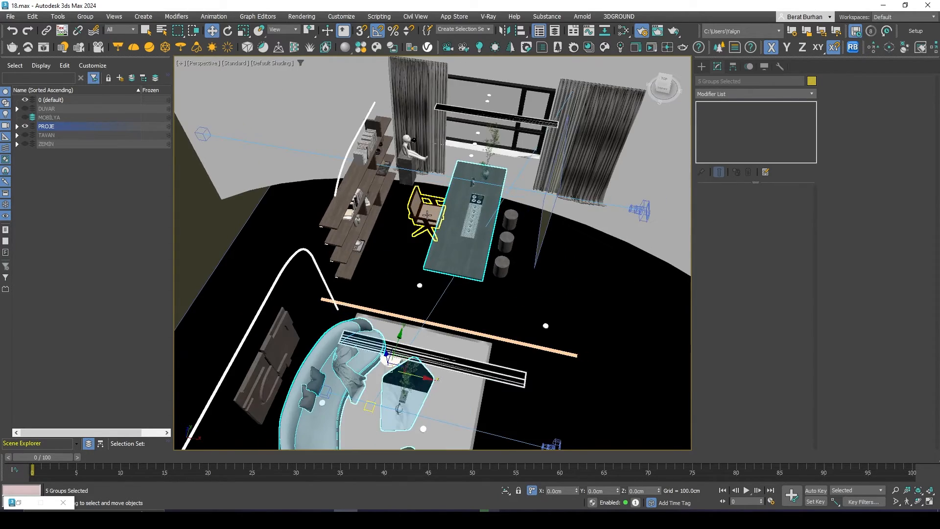
left_click(427, 215, "ctrl")
scroll(435, 211, "up", 5)
scroll(436, 211, "down", 4)
left_click(519, 311, "ctrl")
left_click(525, 268, "ctrl")
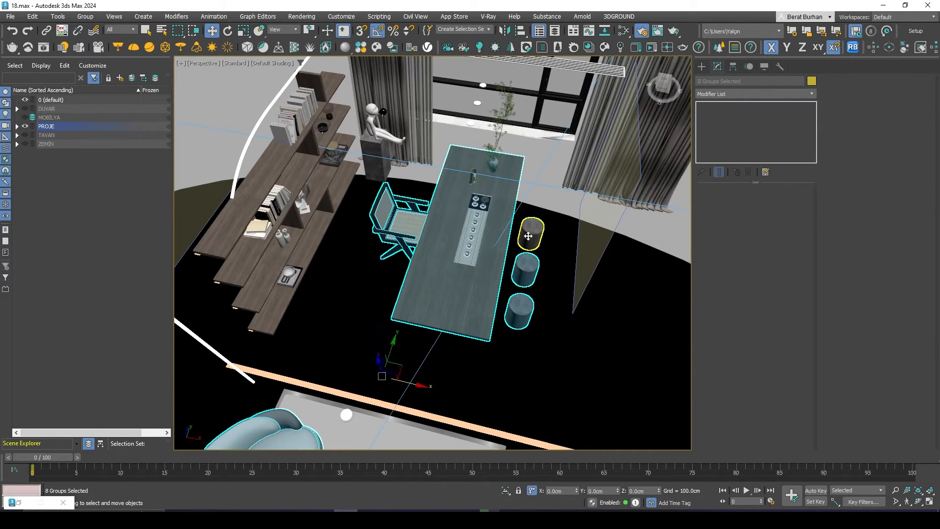
left_click(528, 236, "ctrl")
Include the wall shelves in the selection, add all the selected furniture to the MOBİLYA layer and clear the selection
middle_click_drag(528, 236, 460, 179, "alt")
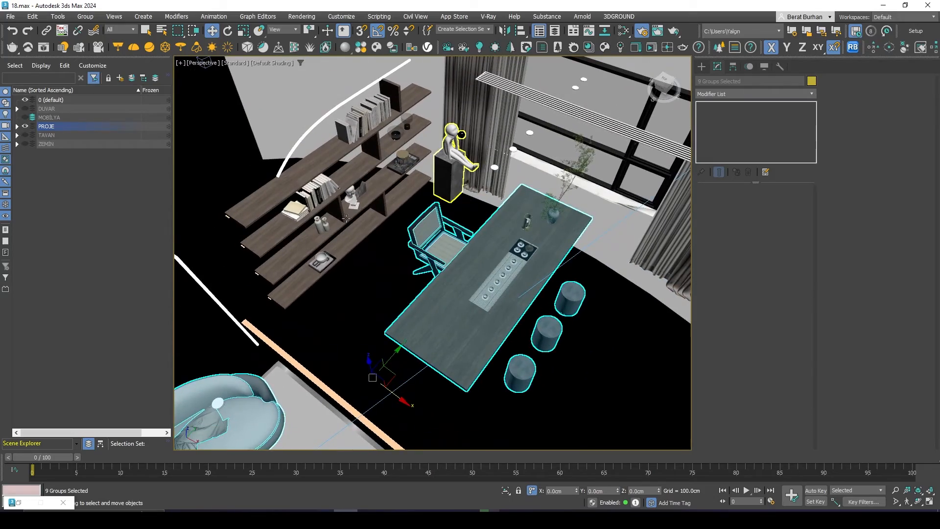
left_click(345, 252, "ctrl")
middle_click_drag(357, 253, 286, 227, "alt")
middle_click_drag(287, 226, 402, 209)
middle_click_drag(402, 209, 424, 270, "alt")
scroll(394, 220, "down", 4)
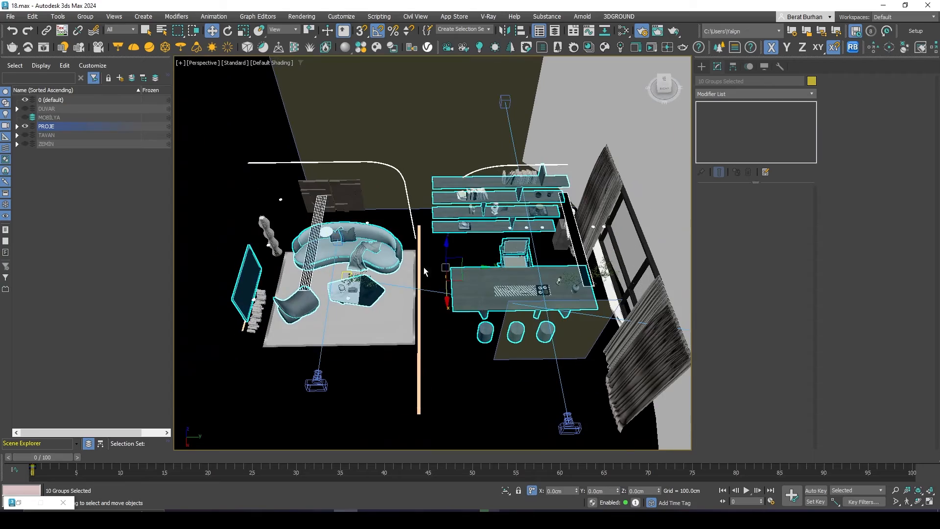
mouse_move(453, 273)
left_mouse_down()
mouse_move(438, 377)
mouse_move(495, 345)
mouse_move(542, 412)
mouse_move(440, 299)
mouse_move(471, 309)
mouse_move(450, 279)
left_mouse_up()
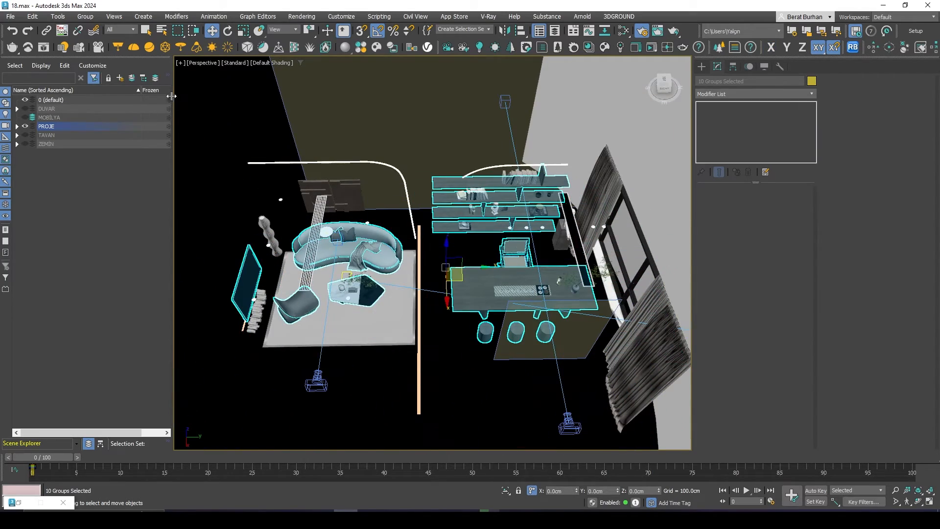
left_click(132, 78)
left_click(489, 309)
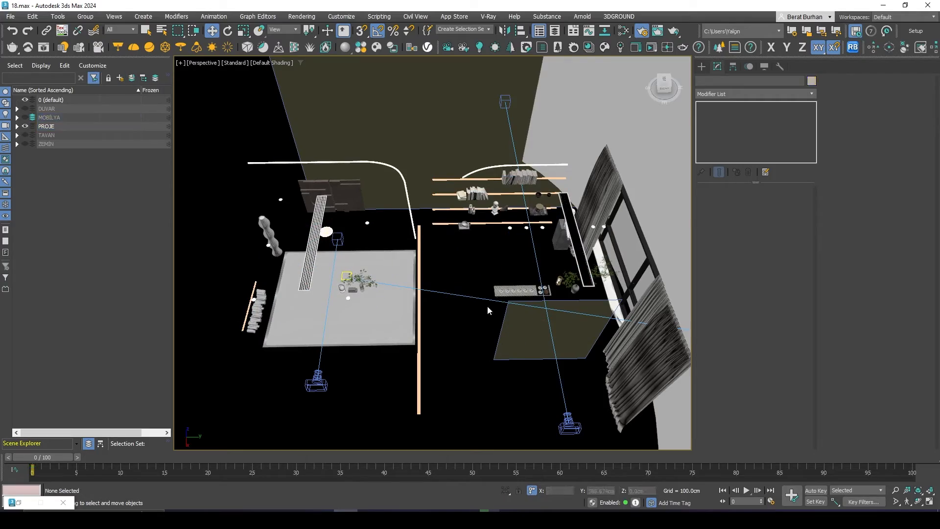
Examine the remaining tabletop set, window area and rug for objects still without their own layer, then clear the selection
left_click(498, 291)
scroll(499, 292, "up", 8)
middle_click_drag(499, 291, 513, 280, "alt")
scroll(513, 280, "down", 6)
middle_click_drag(486, 309, 416, 328)
scroll(421, 324, "down", 4)
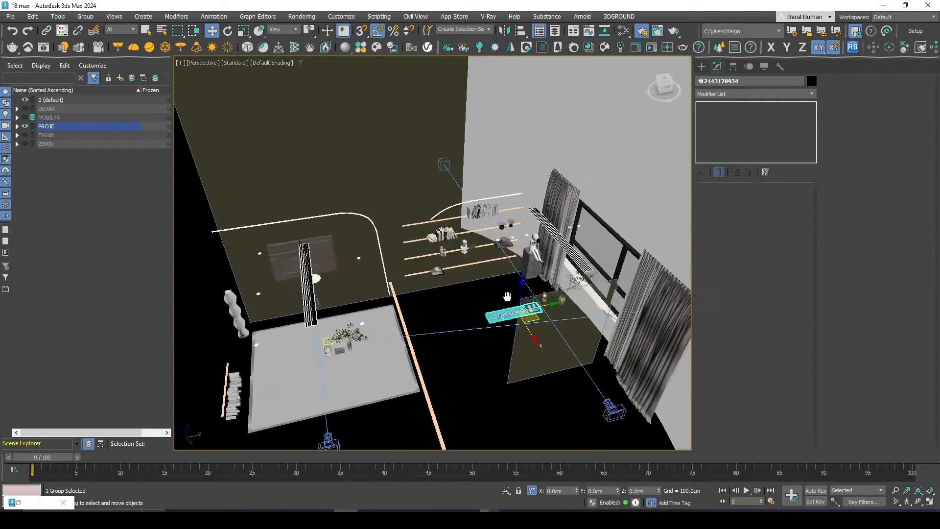
middle_click_drag(539, 316, 518, 274)
left_click(631, 292)
middle_click_drag(539, 327, 563, 338, "alt")
middle_click_drag(563, 338, 614, 179)
left_click(360, 331)
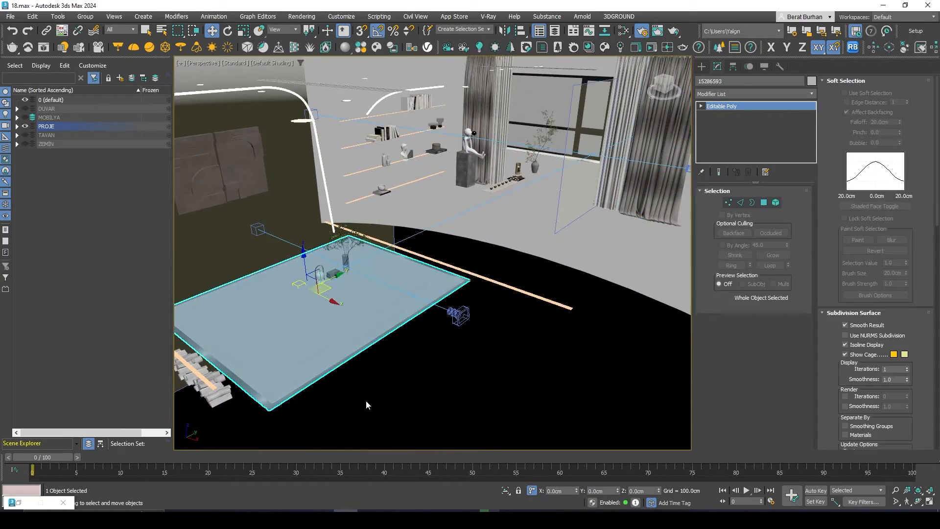
middle_click_drag(365, 401, 406, 400, "alt")
middle_click_drag(406, 401, 521, 300)
left_click(521, 300)
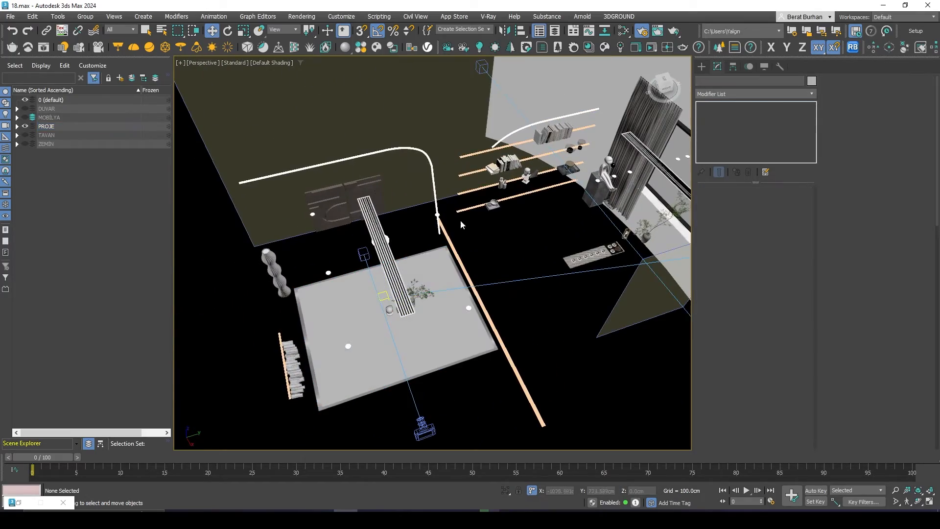
Delete the two curved lines near the ceiling and the light strips along the wall shelves
left_click(427, 155)
middle_click_drag(452, 179, 450, 229, "alt")
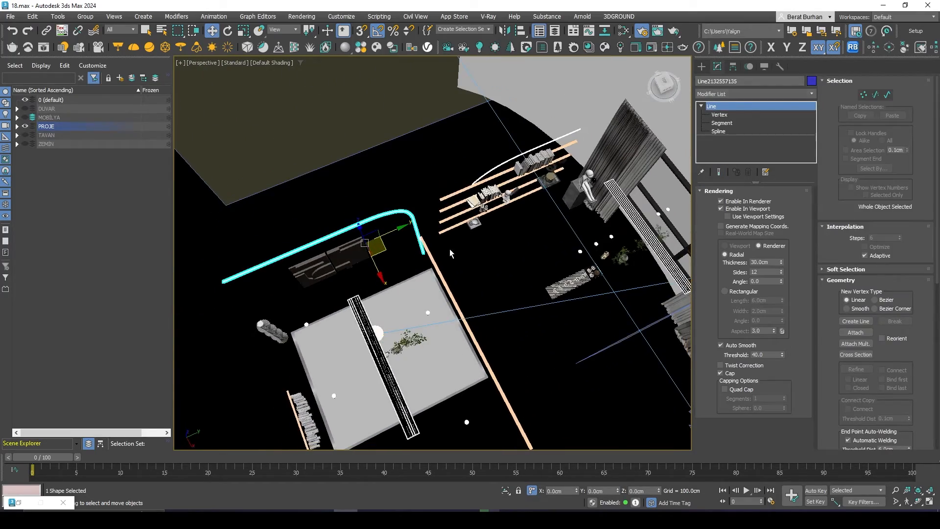
scroll(450, 238, "up", 5)
scroll(449, 238, "down", 3)
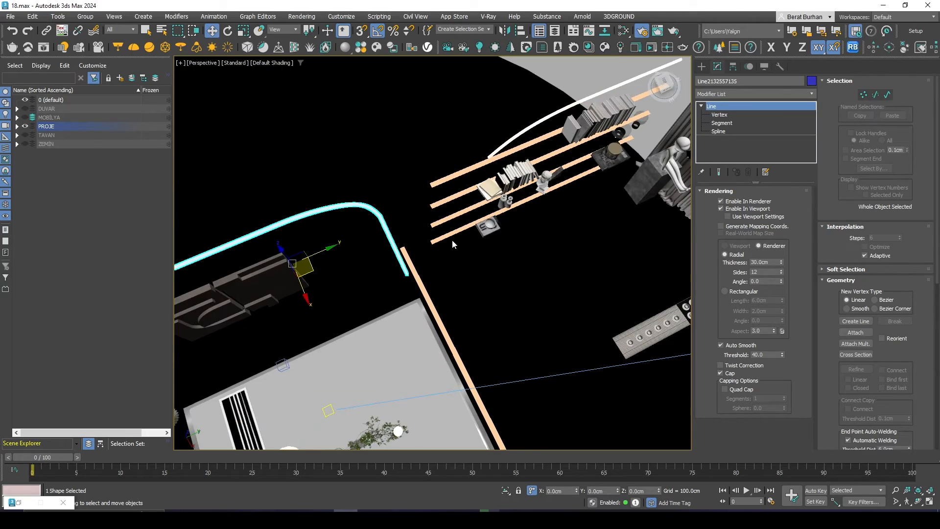
left_click_drag(457, 259, 424, 182)
middle_click_drag(443, 242, 459, 255, "alt")
key("Delete")
left_click(487, 174)
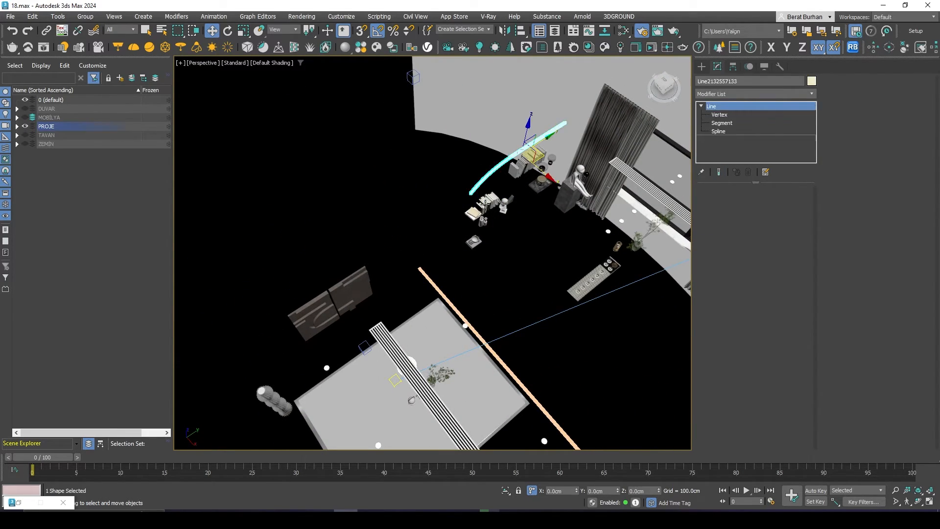
key("Delete")
Ungroup the slatted ceiling vent near the window and clear the selection
middle_click_drag(476, 235, 511, 211, "alt")
left_click(497, 229)
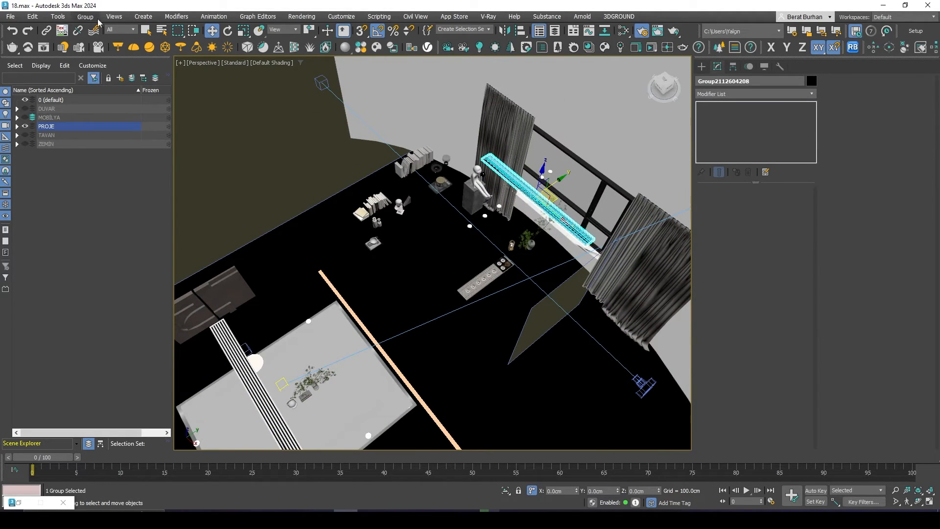
left_click(115, 30)
left_click(126, 36)
left_click(424, 304)
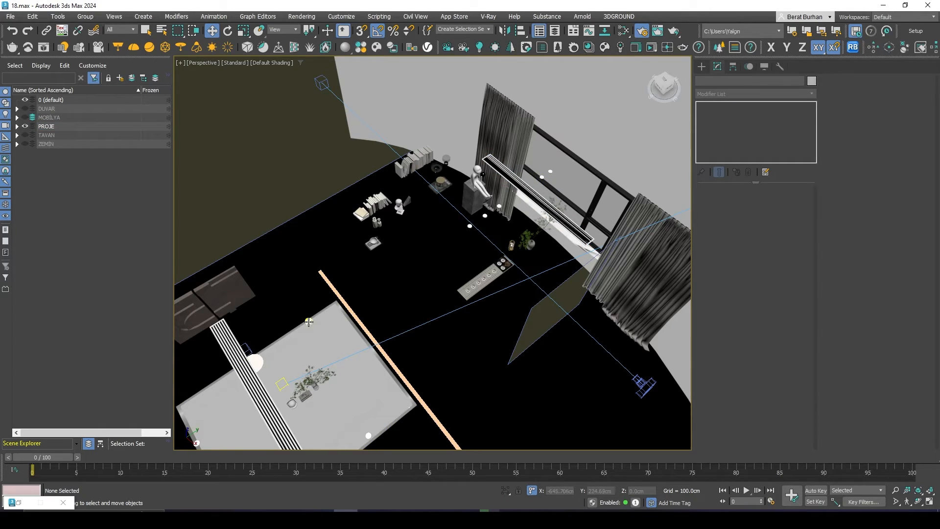
Delete the distant object whose long target line ends above the rug
left_click(309, 321)
middle_click_drag(308, 321, 455, 194, "alt")
left_click(375, 342)
middle_click_drag(466, 372, 314, 321)
scroll(364, 332, "down", 4)
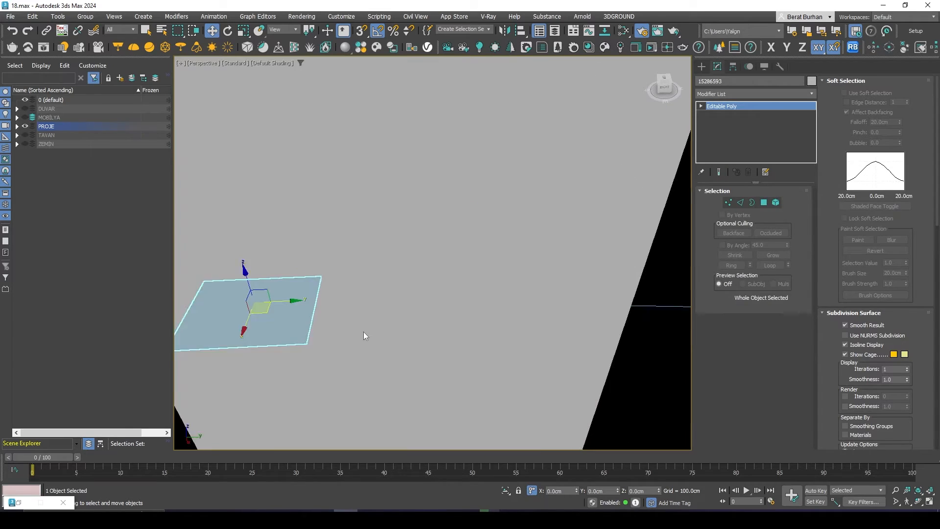
middle_click_drag(363, 336, 387, 321, "alt")
left_click(610, 312)
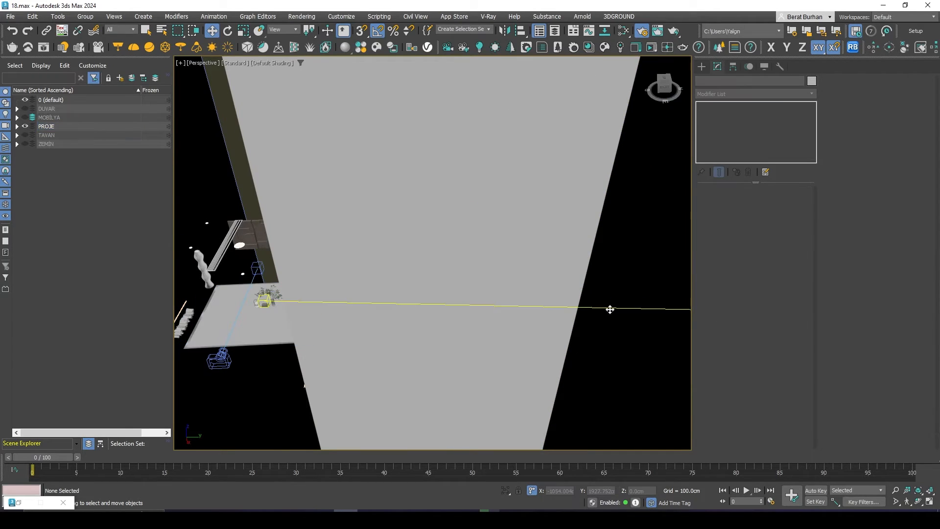
left_click(609, 309)
key("Delete")
scroll(474, 334, "down", 2)
middle_click_drag(474, 334, 541, 339)
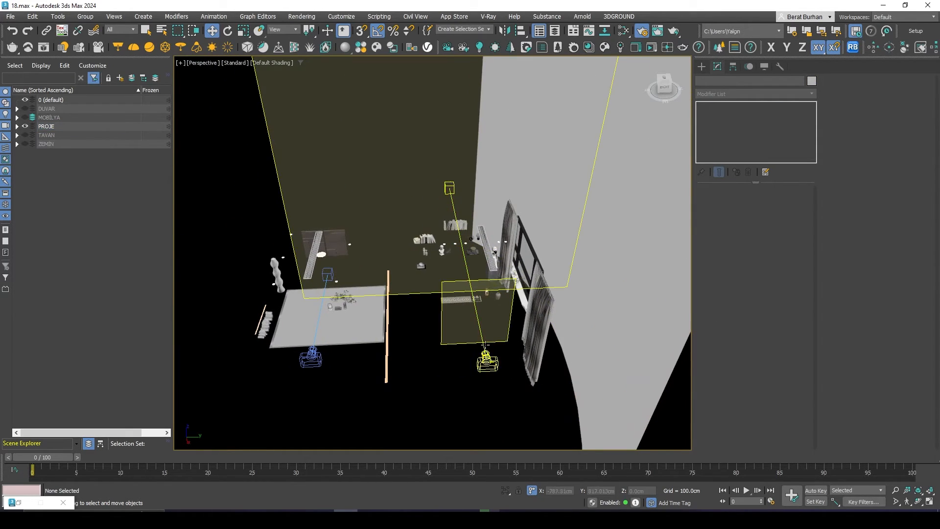
Delete the two cameras in front of the room and one further leftover scene object
left_click(486, 362)
left_click(312, 359, "ctrl")
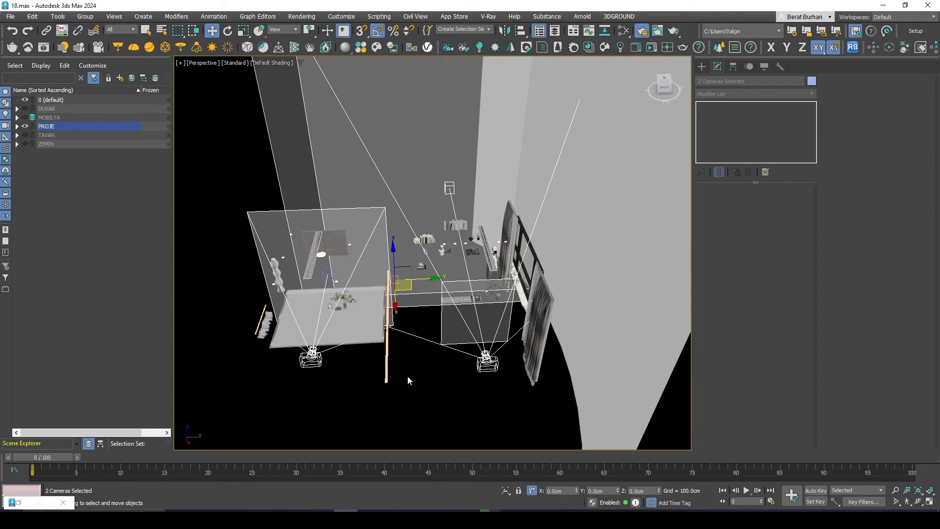
key("Delete")
left_click(593, 345)
scroll(393, 365, "down", 4)
middle_click_drag(393, 365, 489, 320)
left_click(514, 236)
key("Delete")
Delete the long rectangular Corona light strip running beside the rug and clear the selection
scroll(361, 317, "down", 2)
scroll(361, 316, "up", 5)
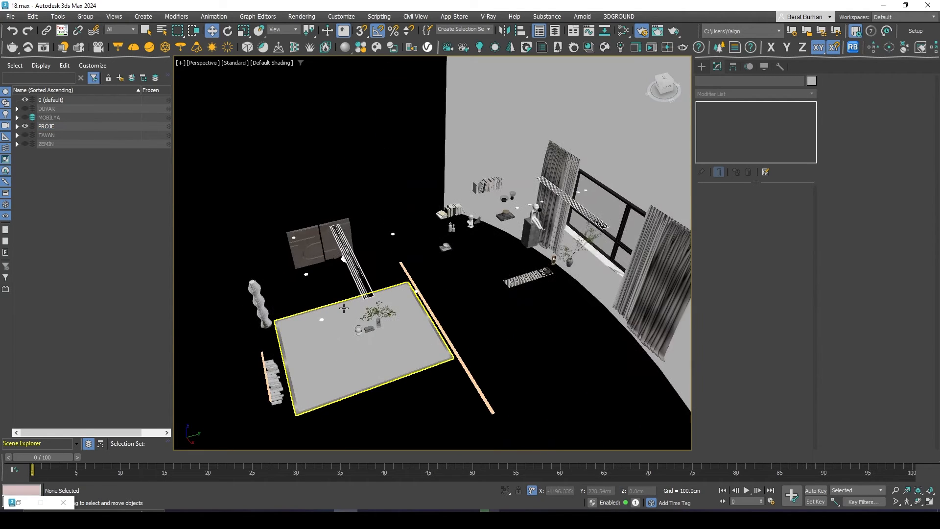
scroll(320, 288, "up", 4)
scroll(305, 276, "down", 5)
left_click(294, 264)
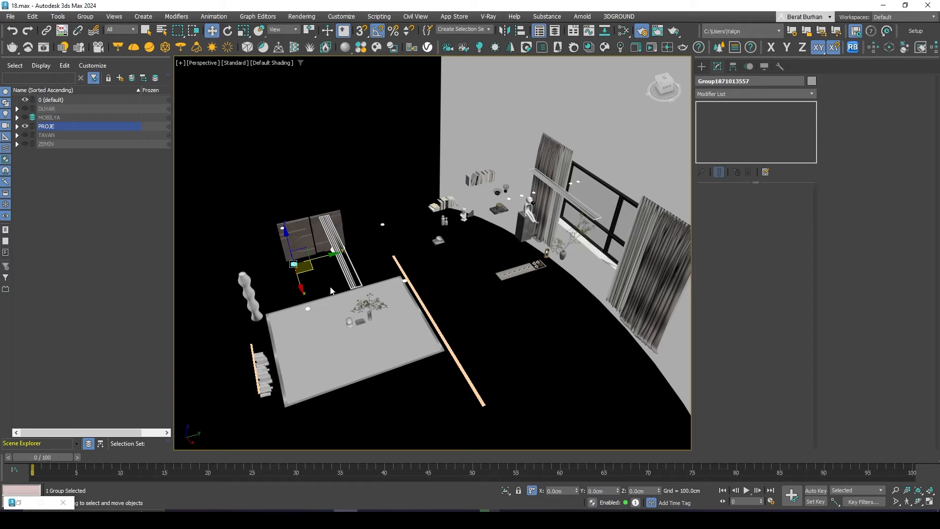
left_click(470, 374)
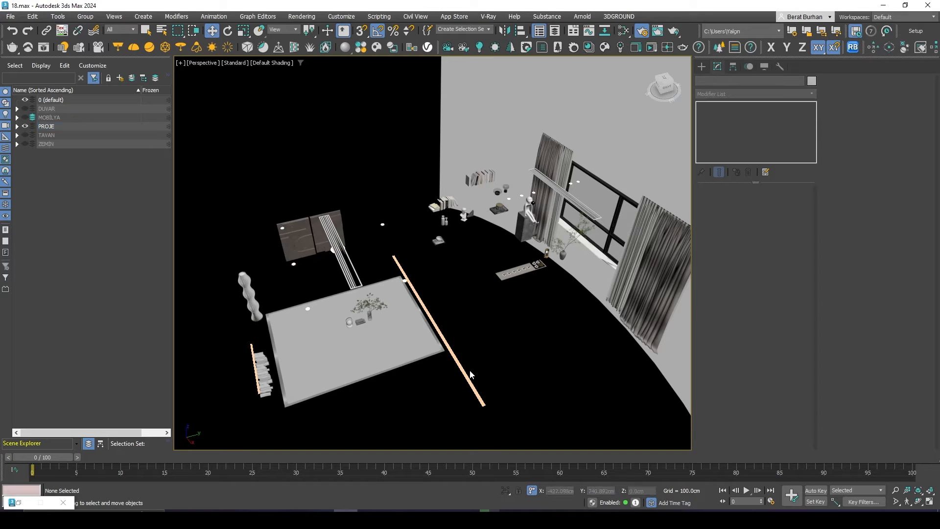
left_click(464, 371)
middle_click_drag(464, 371, 436, 349, "alt")
scroll(447, 343, "up", 5)
scroll(439, 349, "down", 5)
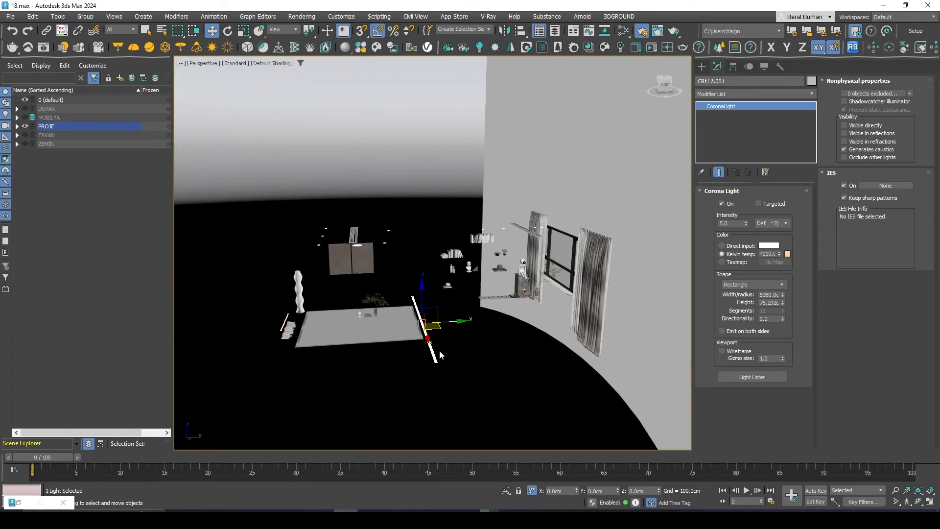
key("Delete")
left_click(373, 329)
Select the window group between the curtains, make DUVAR the active layer and add the window to it
scroll(373, 328, "up", 5)
middle_click_drag(373, 329, 172, 437, "alt")
scroll(378, 342, "up", 2)
left_click(518, 195)
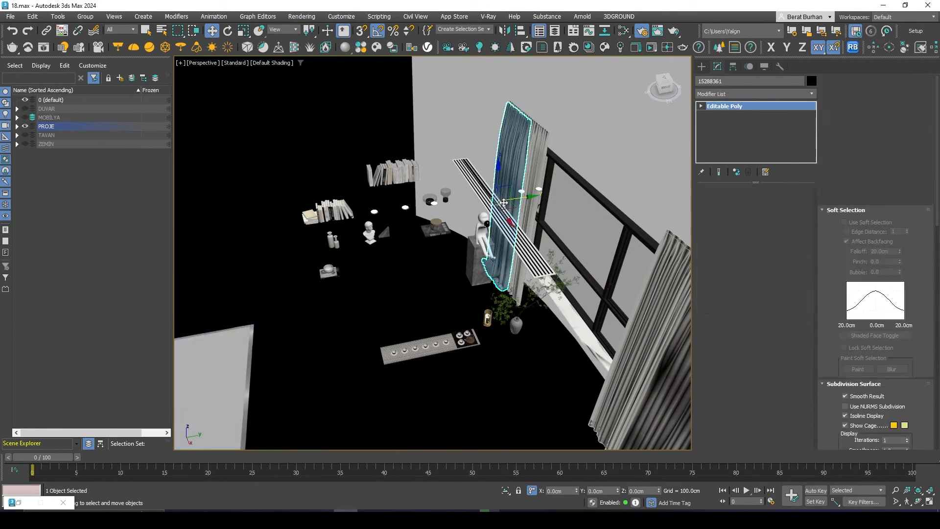
middle_click_drag(518, 195, 451, 181, "alt")
scroll(559, 251, "down", 2)
middle_click_drag(452, 181, 536, 217)
left_click(536, 217)
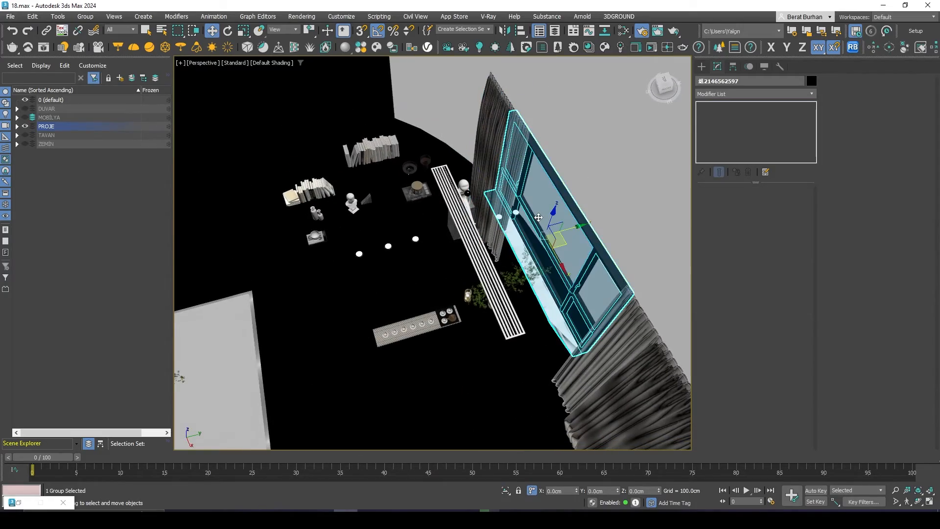
scroll(592, 270, "down", 2)
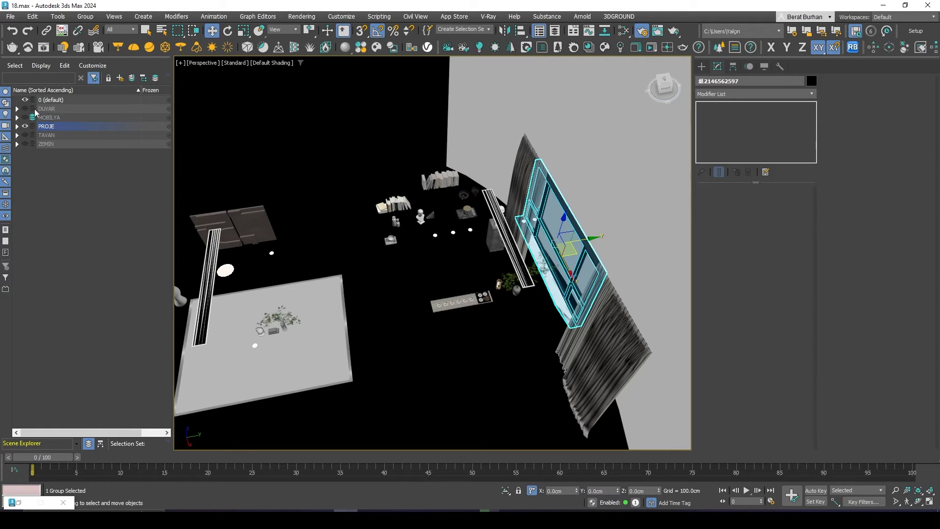
left_click(131, 79)
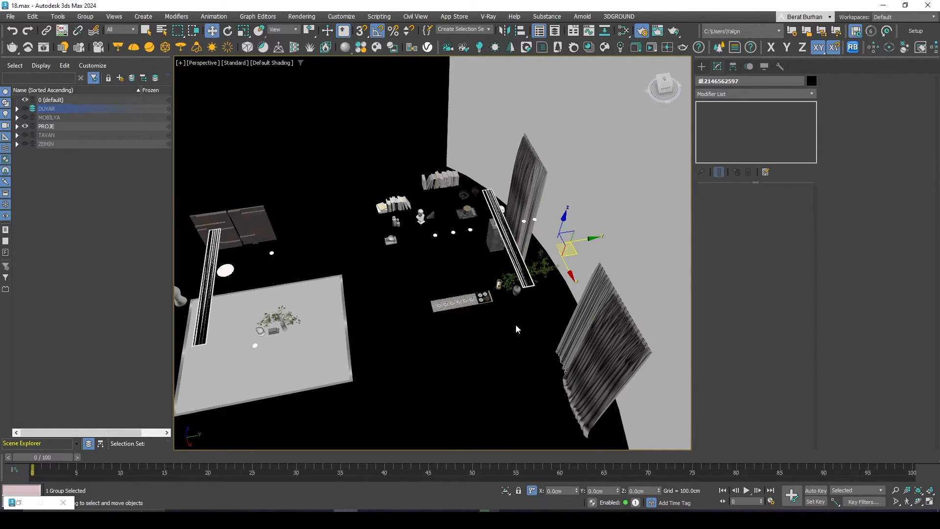
left_click(585, 337)
Examine the branch-filled vase by the window and the objects left without a layer, then clear the selection
left_click(530, 276)
middle_click_drag(530, 275, 561, 239, "alt")
middle_click_drag(488, 310, 577, 251, "alt")
scroll(509, 240, "up", 2)
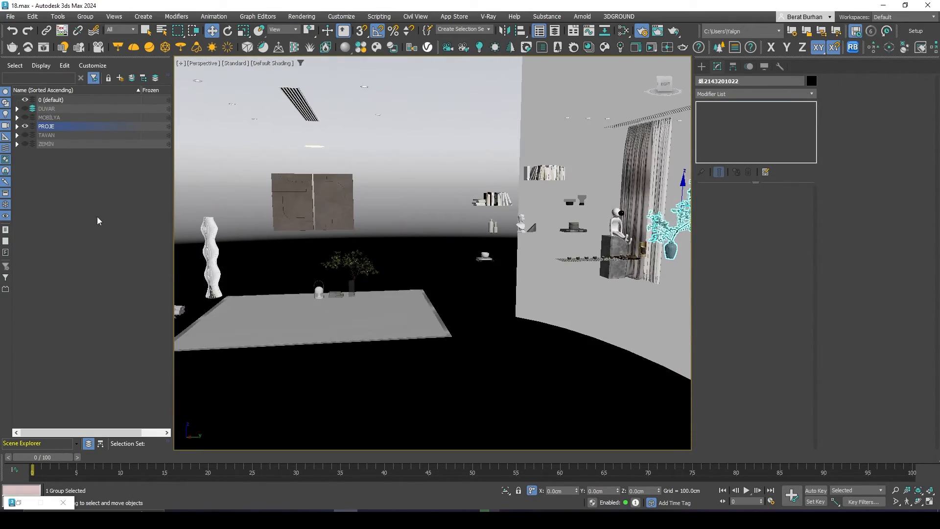
left_click(99, 220)
scroll(460, 274, "down", 4)
middle_click_drag(458, 270, 490, 277, "alt")
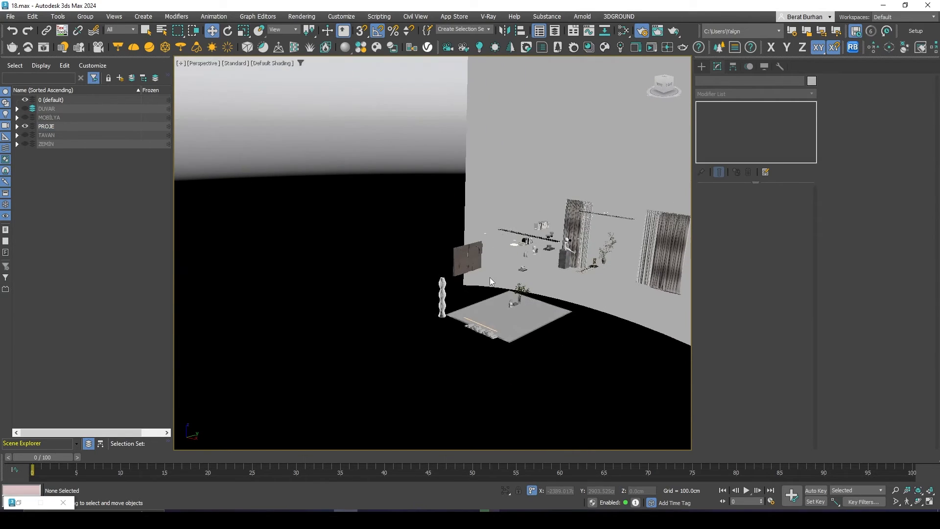
Create a new layer named LIGHT
left_click(120, 78)
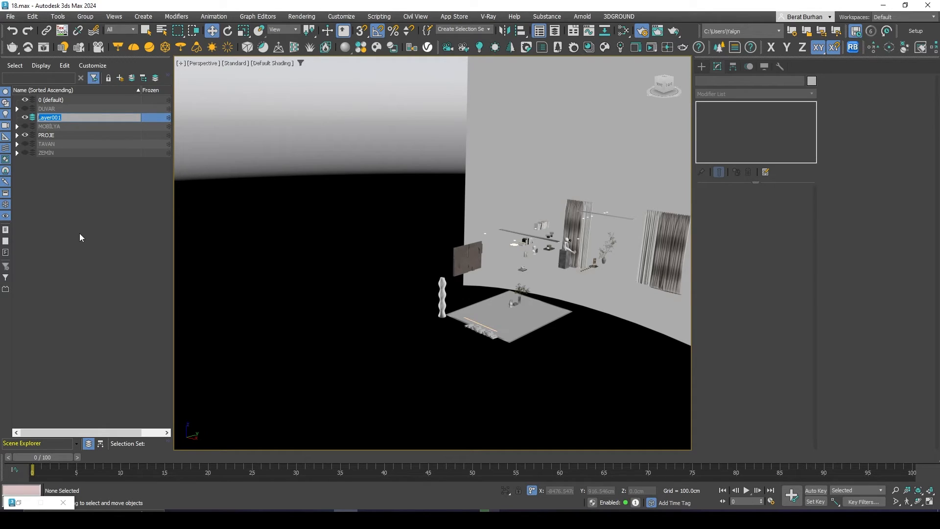
key("BackSpace")
type("LIGHT")
key("Return")
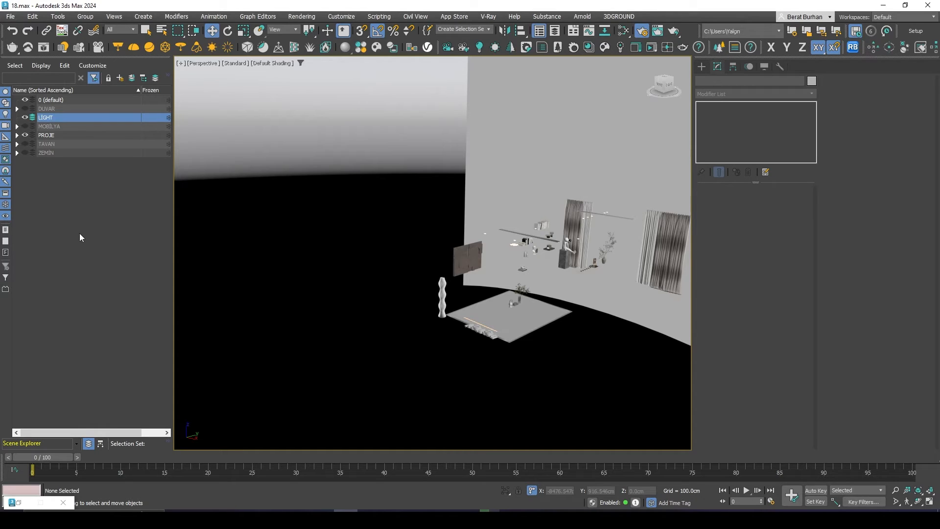
Rename the LIGHT layer to IŞIKLAR
right_click(103, 117)
left_click(131, 169)
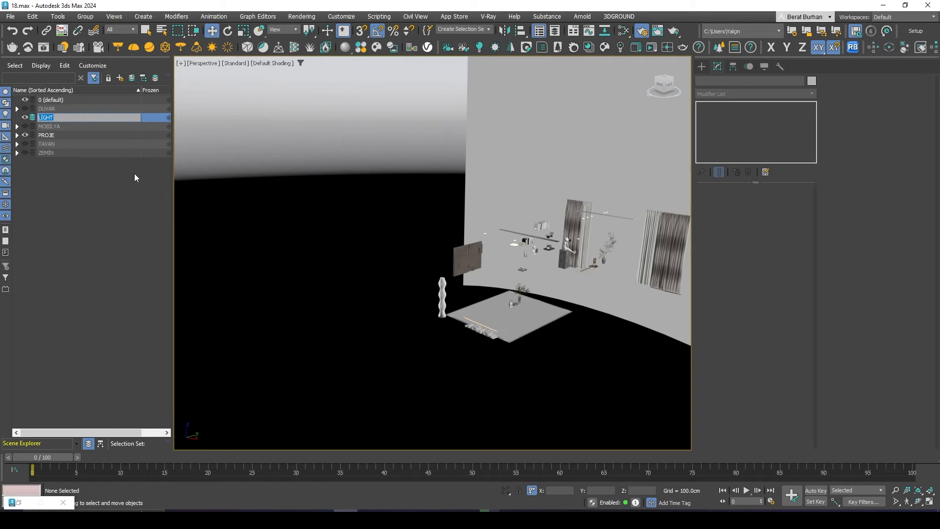
type("IŞIKLAR")
key("Return")
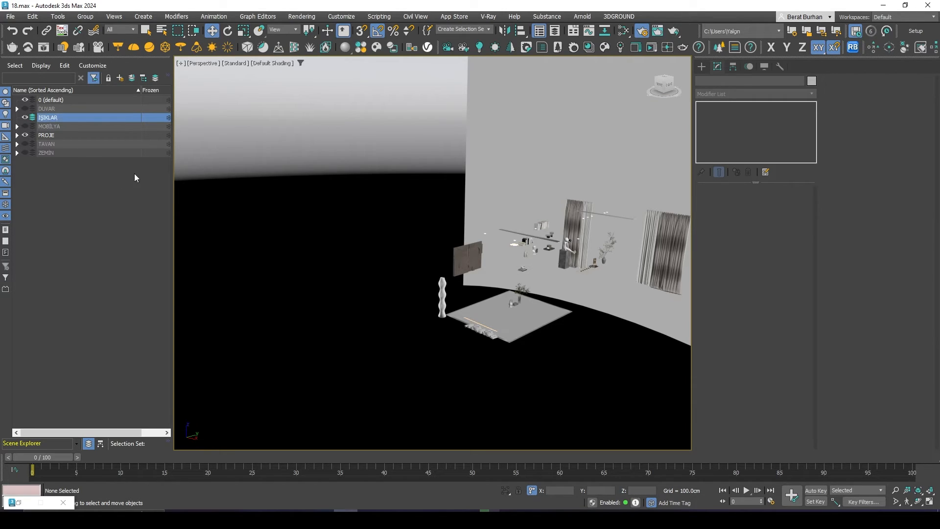
Inspect the round ceiling spotlight near the wall panels and the disk-shaped Corona light close up
middle_click_drag(224, 289, 401, 339, "alt")
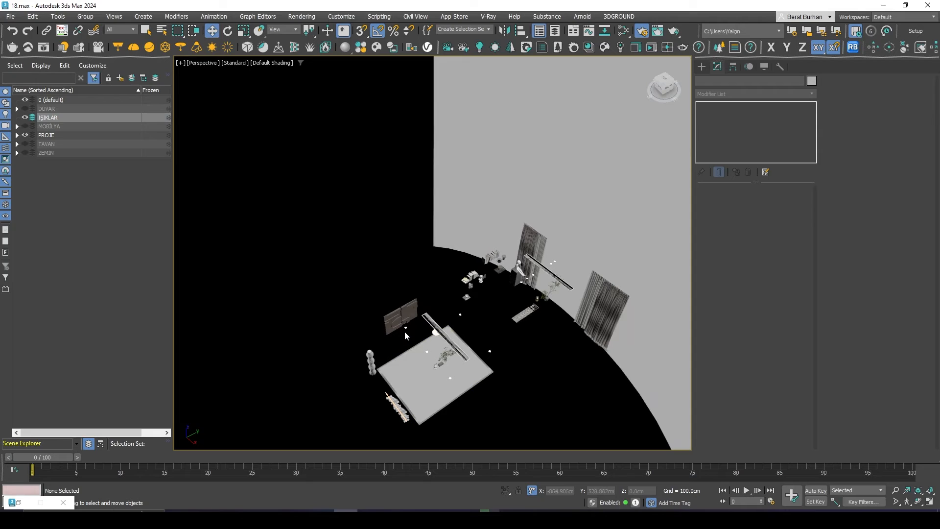
left_click(405, 329)
key("z")
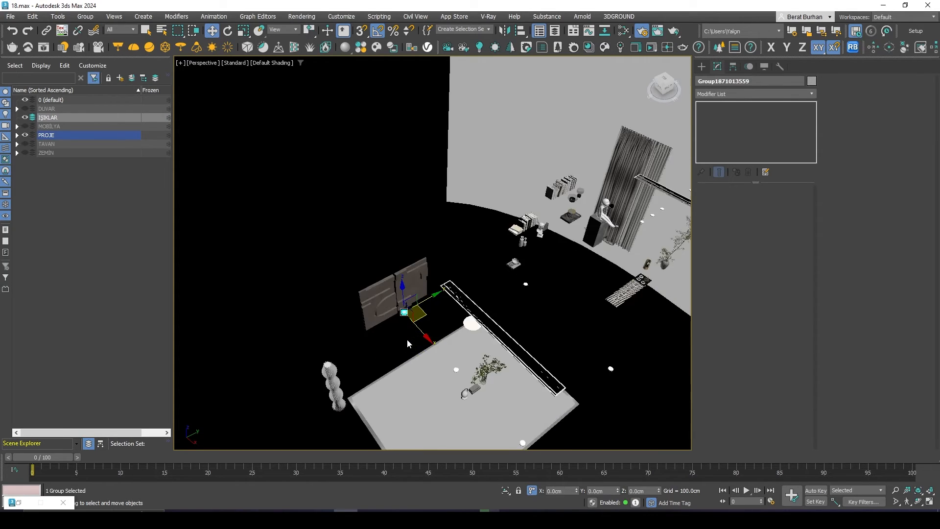
middle_click_drag(420, 272, 456, 156, "alt")
left_click(510, 294)
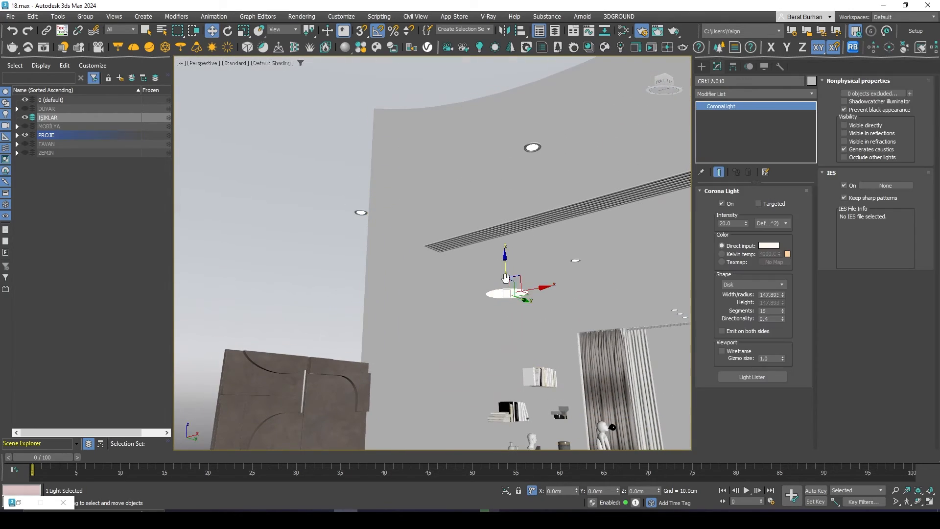
key("z")
middle_click_drag(479, 218, 456, 286, "alt")
left_click(463, 185)
scroll(462, 182, "up", 6)
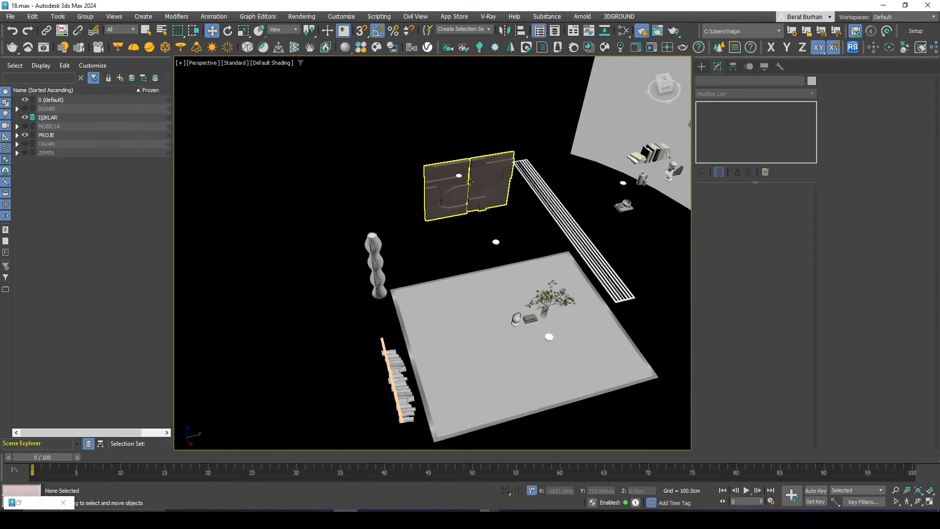
Select the round ceiling spotlight in front of the wall panels and ungroup it
left_click(463, 177)
scroll(460, 177, "up", 2)
scroll(457, 178, "up", 5)
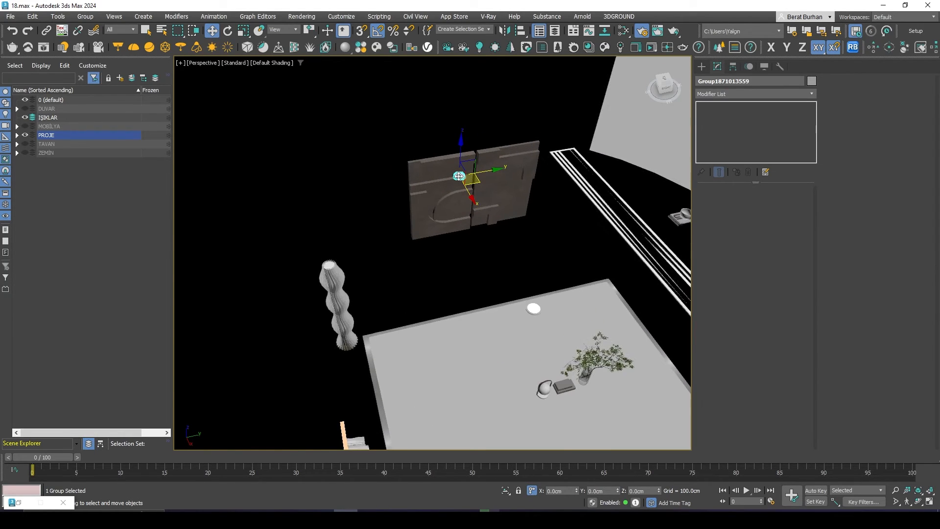
scroll(454, 179, "up", 2)
middle_click_drag(452, 181, 402, 191, "alt")
scroll(383, 221, "down", 5)
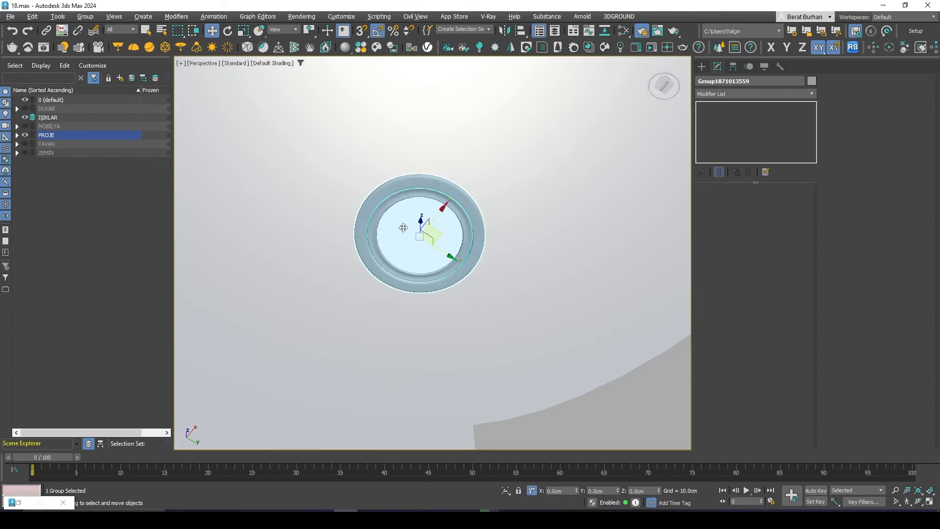
left_click(85, 16)
left_click(95, 44)
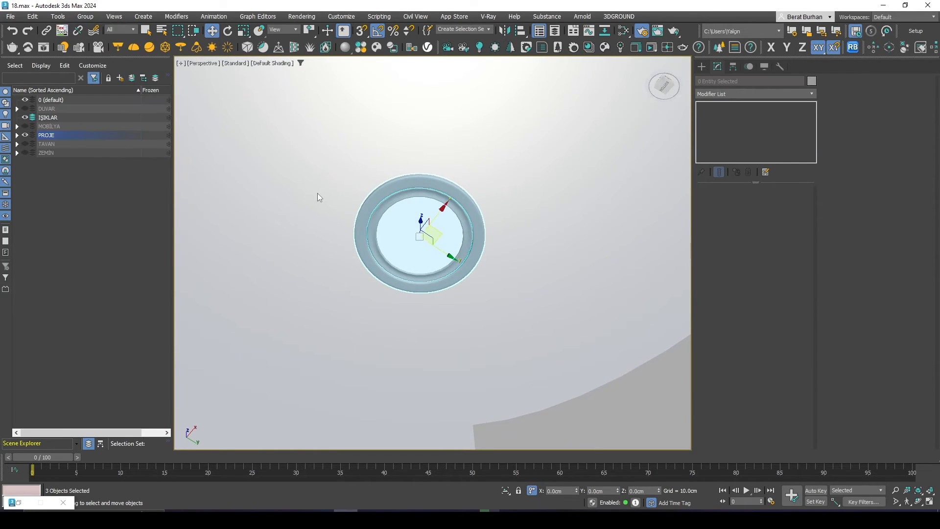
Pull the spotlight apart vertically, moving its light disc down and its outer and inner rings up
left_click(403, 214)
middle_click_drag(402, 213, 420, 203, "alt")
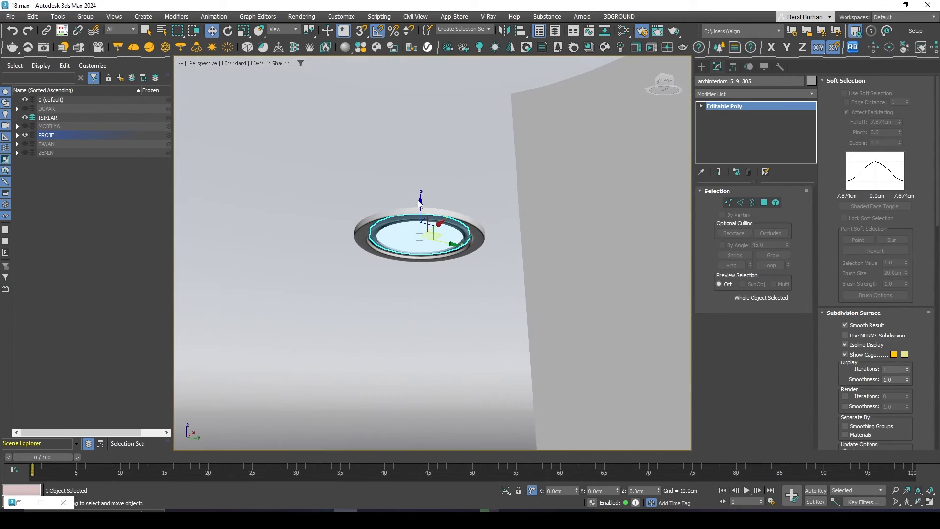
left_click_drag(420, 201, 389, 346)
left_click(406, 233)
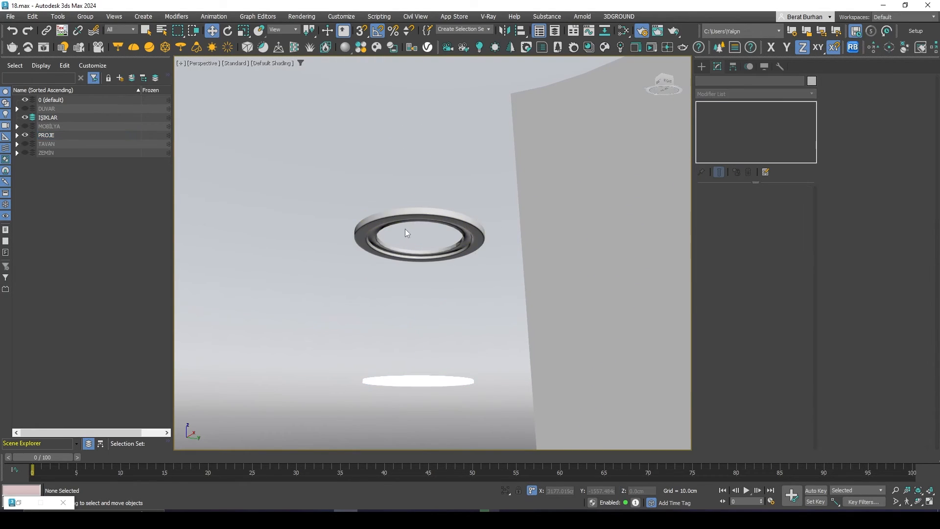
left_click(402, 218)
left_click_drag(420, 204, 419, 153)
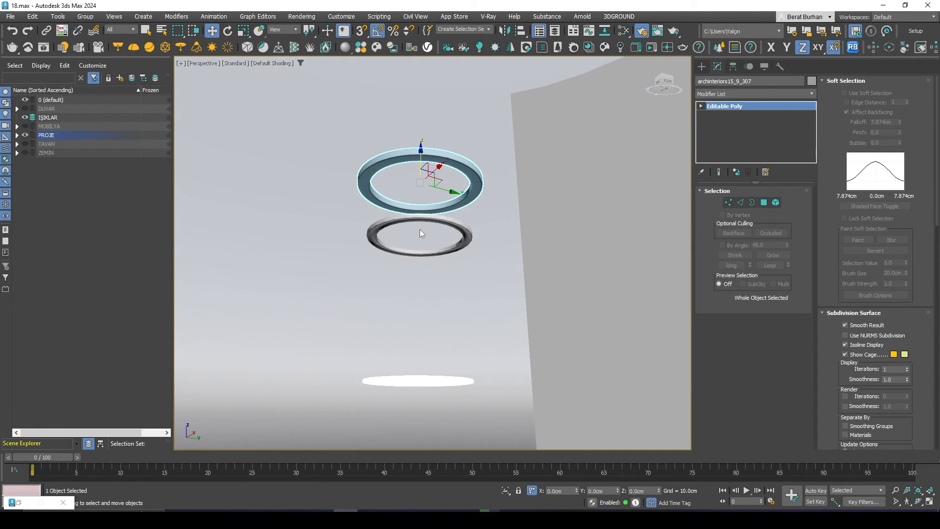
left_click(412, 218)
left_click_drag(421, 230, 429, 152)
middle_click_drag(428, 152, 426, 331, "alt")
left_click(416, 340)
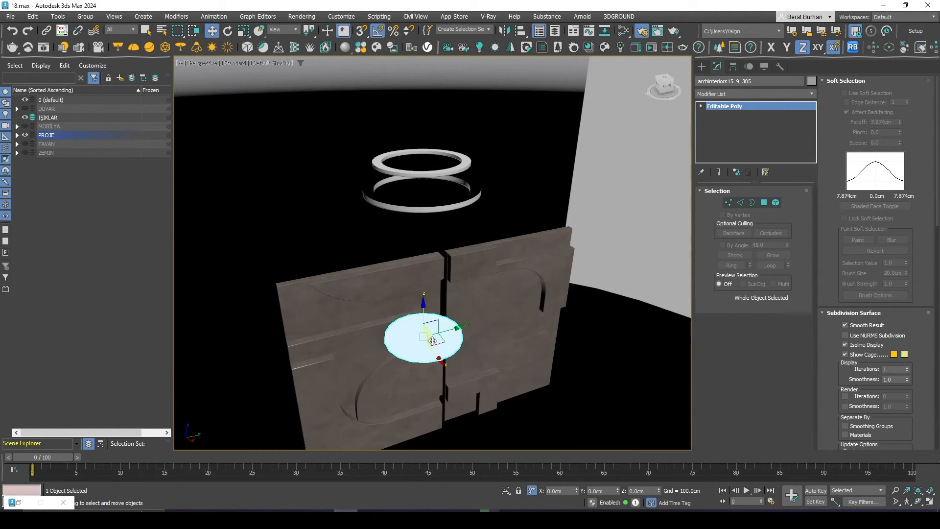
Undo the vertical separation of the spotlight parts, bringing its light disc and rings back together
key("ctrl+z")
key("ctrl+z")
key("ctrl+z")
key("ctrl+z")
key("ctrl+z")
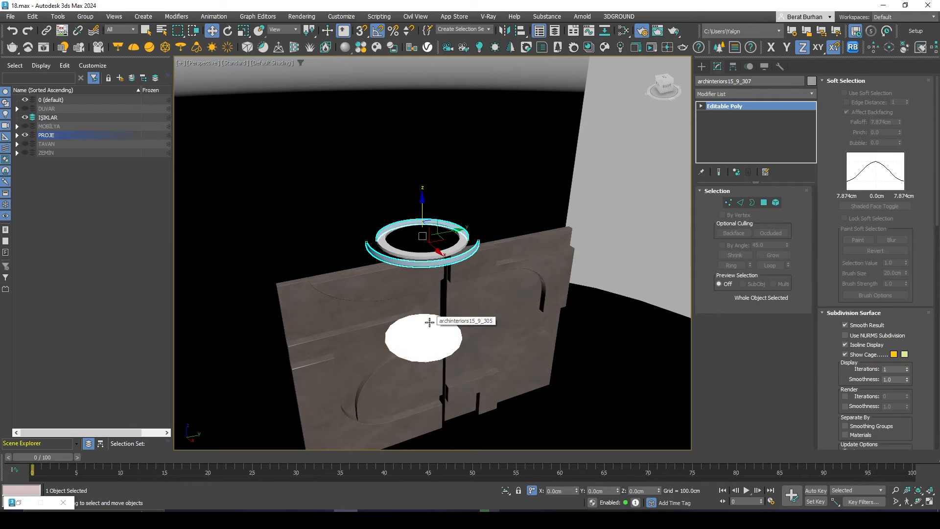
left_click(431, 322)
left_click_drag(423, 315, 424, 215)
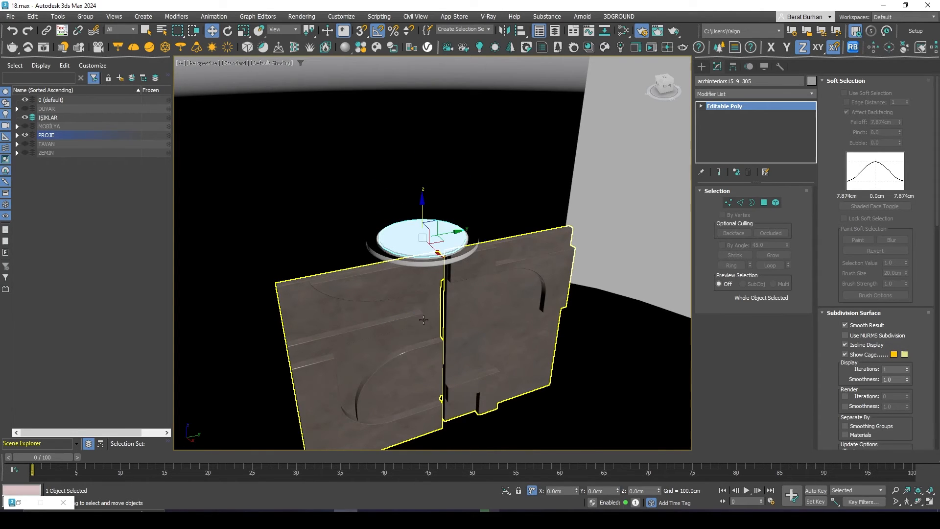
Select the disc and rings of the spotlight in front of the wall panels and group them again
middle_click_drag(433, 364, 447, 351, "alt")
scroll(434, 339, "down", 4)
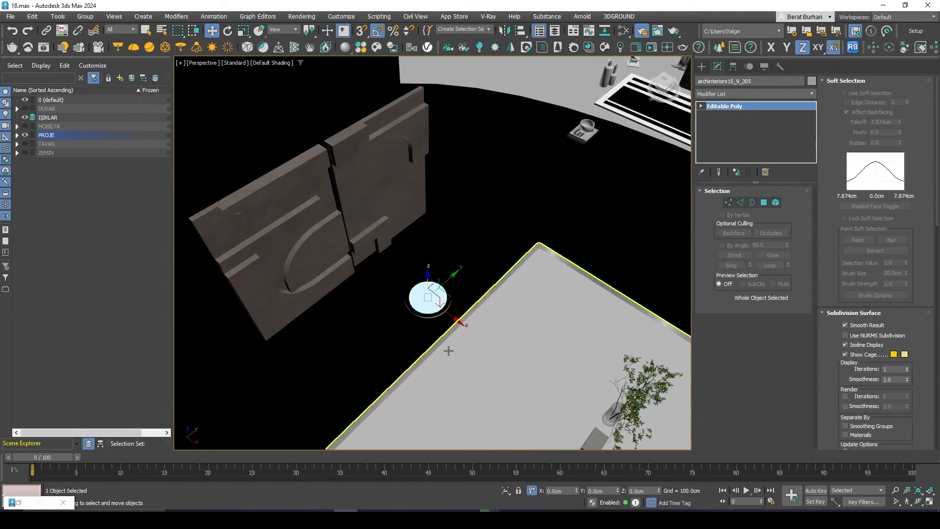
left_click_drag(392, 267, 460, 372)
key("ctrl+g")
Add the other round ceiling spotlights around the rug to the selection
middle_click_drag(449, 367, 514, 323)
scroll(430, 335, "down", 5)
left_click(608, 348, "ctrl")
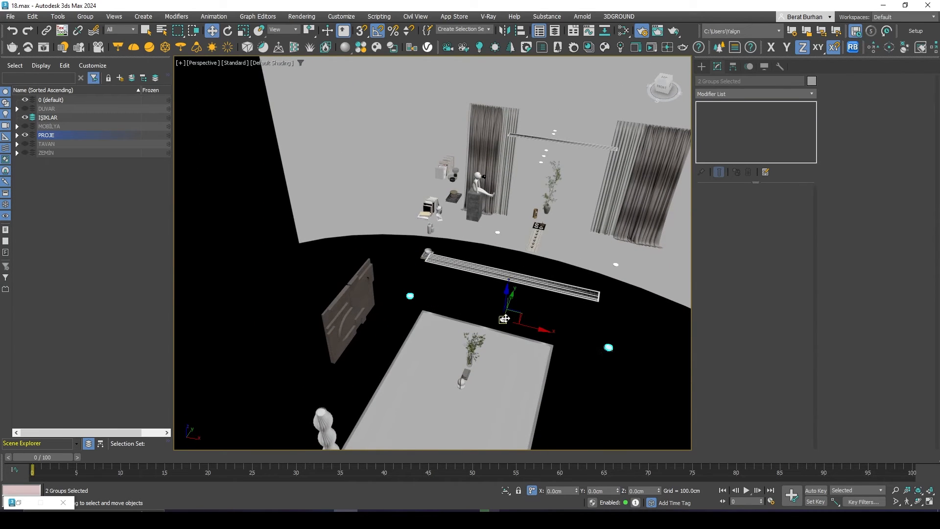
left_click(616, 265, "ctrl")
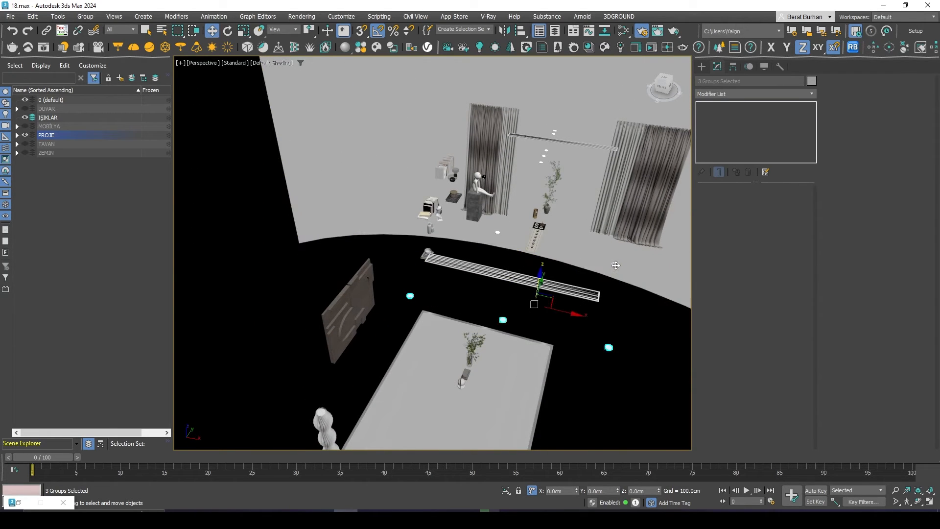
key("alt+w")
key("alt+w")
scroll(447, 233, "up", 5)
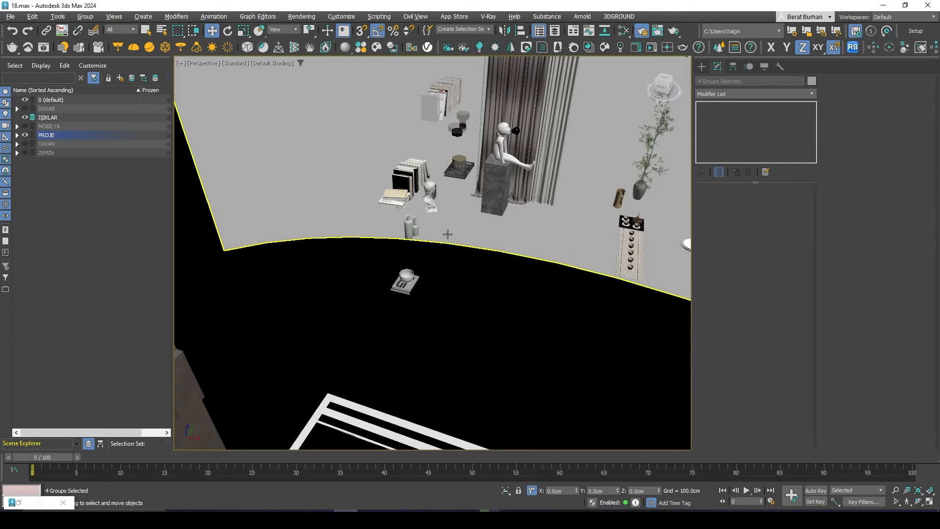
middle_click_drag(447, 233, 370, 280, "alt")
scroll(363, 258, "down", 3)
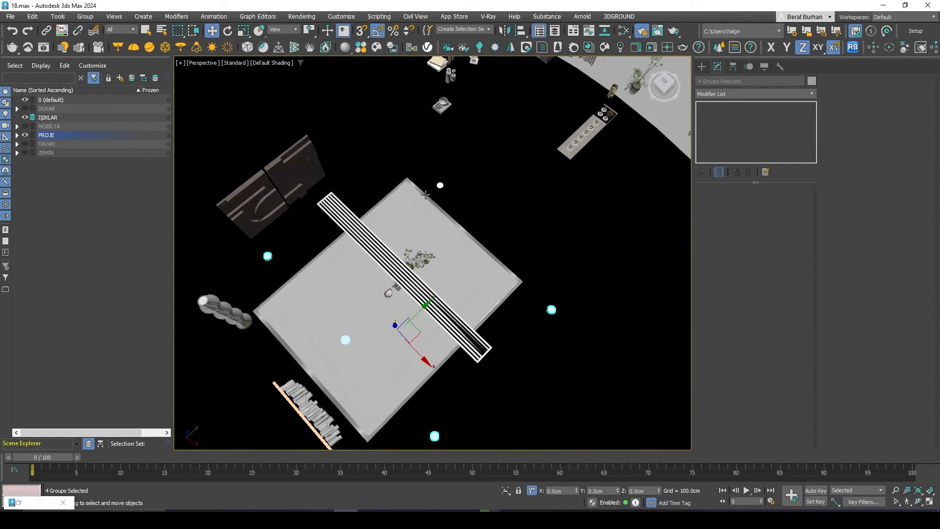
scroll(437, 221, "down", 5)
middle_click_drag(436, 221, 392, 245, "alt")
scroll(566, 264, "down", 1)
scroll(573, 262, "up", 6)
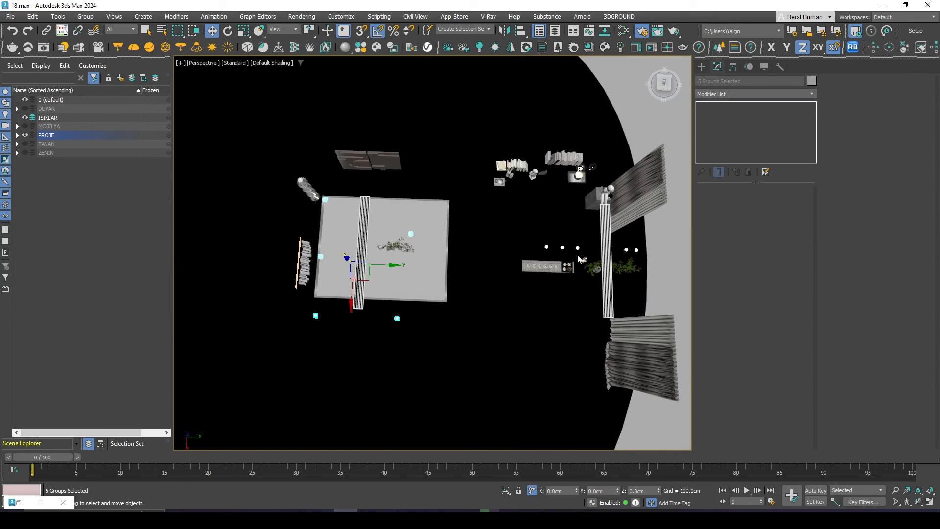
Extend the selection with the round spotlights beside the tea-set runner and between the curtains
middle_click_drag(578, 261, 485, 230)
left_click_drag(483, 200, 444, 222)
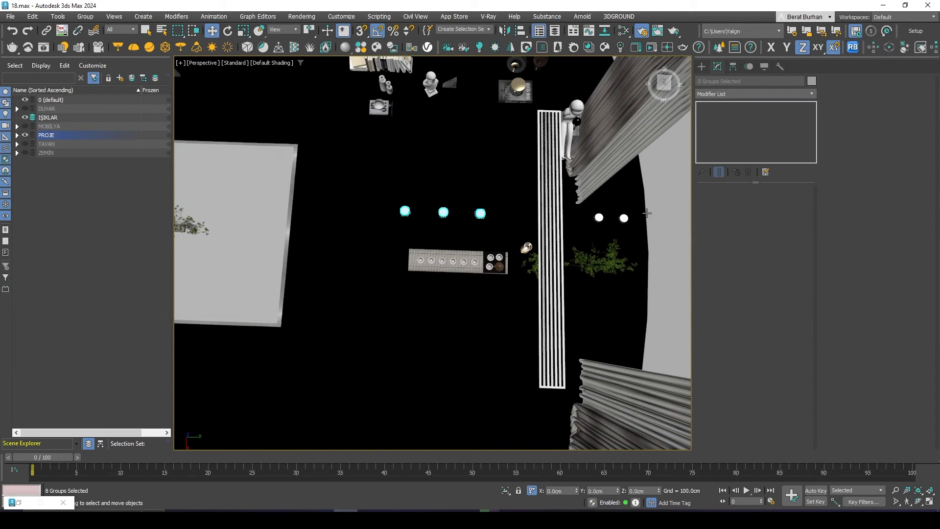
scroll(381, 250, "down", 3)
middle_click_drag(360, 262, 474, 266)
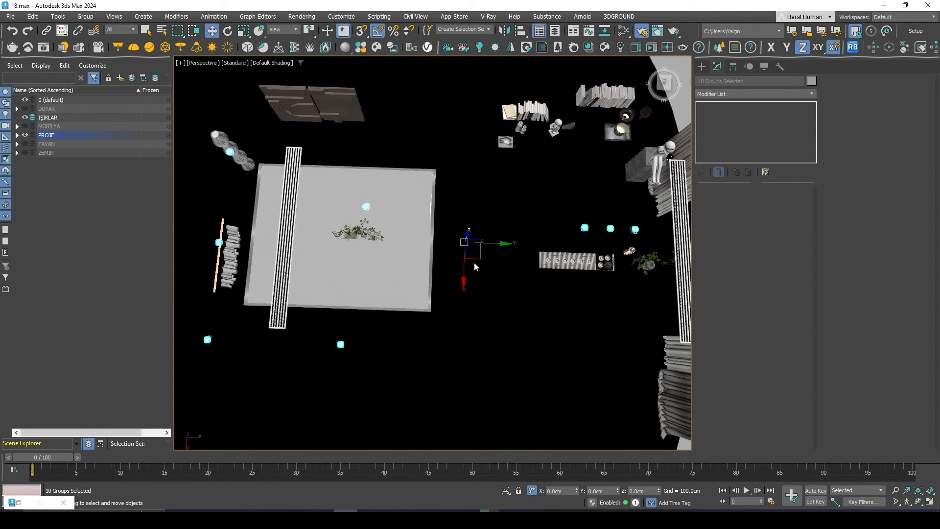
left_click_drag(478, 253, 386, 220)
Add the selected spotlights to the IŞIKLAR layer and hide that layer
scroll(386, 220, "down", 5)
middle_click_drag(388, 223, 527, 195)
key("ctrl+z")
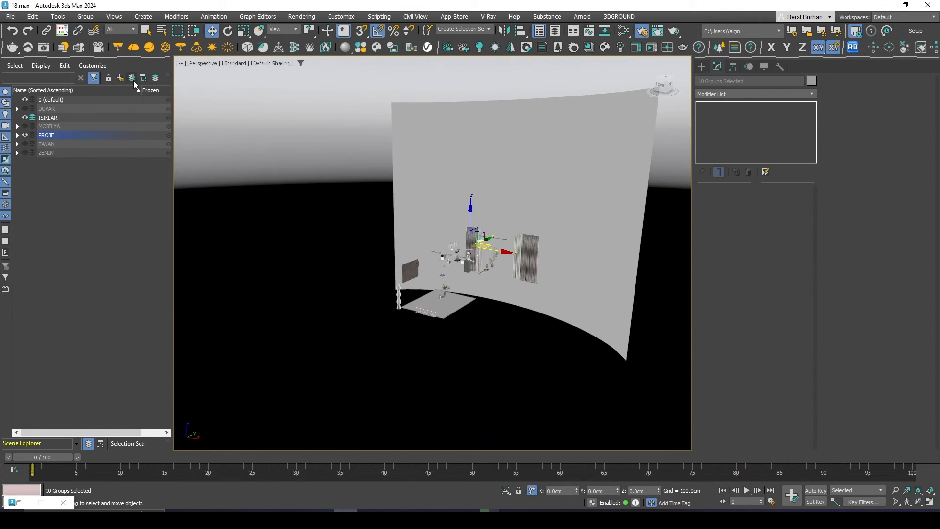
left_click(27, 116)
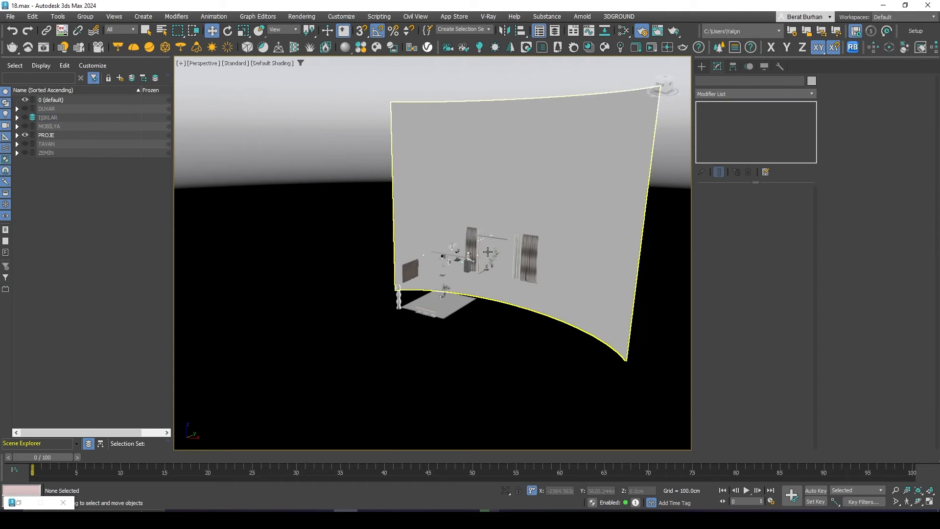
Examine the slatted ceiling strip above the rug and the tea-set runner as separate objects
middle_click_drag(430, 215, 484, 287, "alt")
left_click(408, 319)
scroll(408, 320, "up", 5)
middle_click_drag(408, 320, 417, 382, "alt")
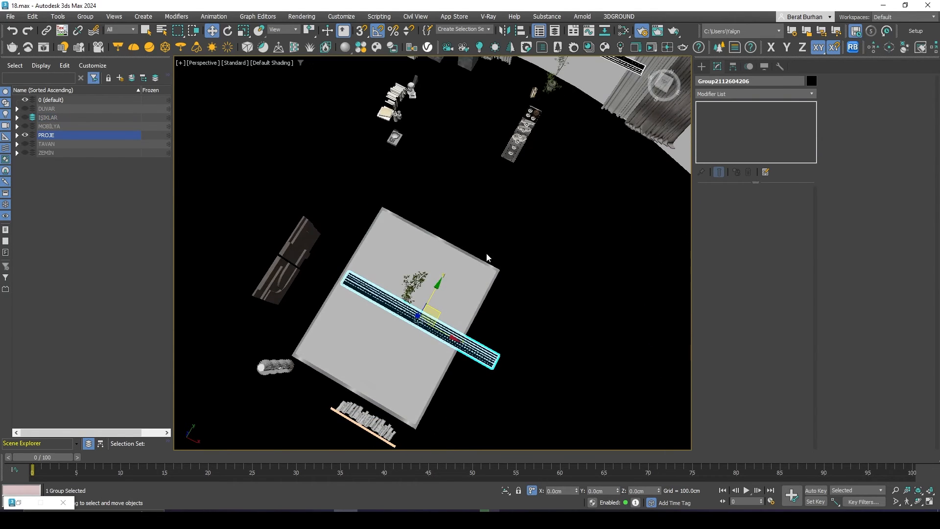
left_click(530, 129)
middle_click_drag(530, 128, 519, 220)
middle_click_drag(519, 220, 536, 202, "alt")
middle_click_drag(536, 201, 482, 227)
Delete the thin peach-coloured strip beside the firewood logs
scroll(578, 185, "down", 3)
scroll(311, 205, "up", 8)
scroll(403, 131, "down", 5)
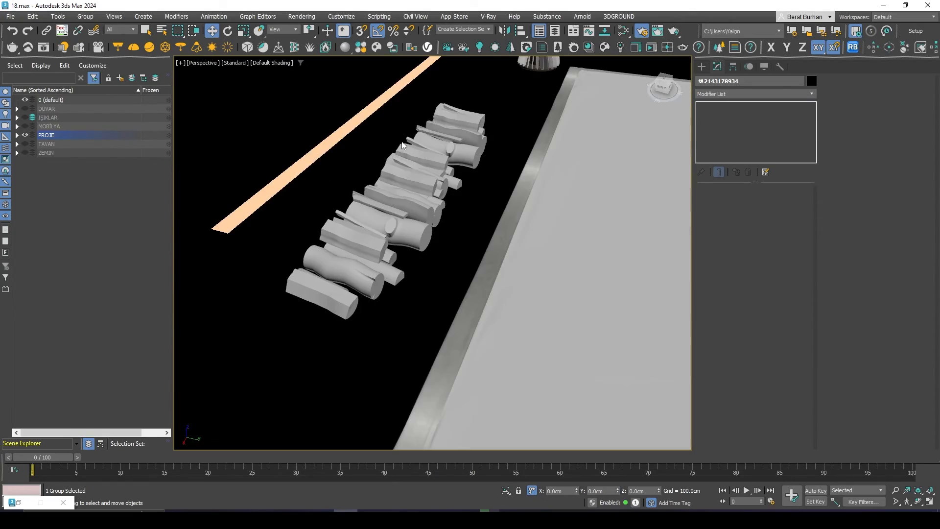
left_click(351, 128)
key("Delete")
Select the tall wavy column near the rug's corner and add it to the hidden IŞIKLAR layer
middle_click_drag(375, 143, 323, 314)
left_click(508, 165)
middle_click_drag(495, 203, 435, 319)
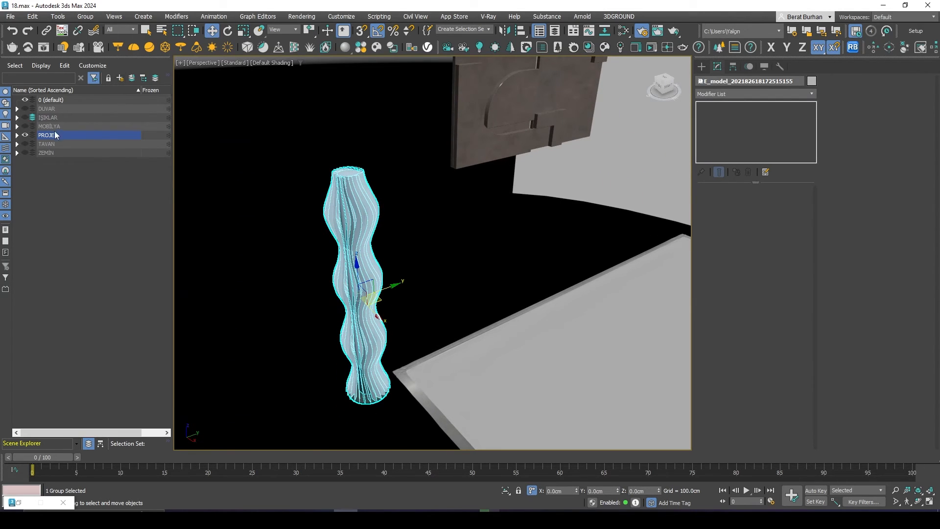
left_click(131, 77)
Examine the slatted ceiling strip above the rug and the stone pedestal with the seated figure close up
scroll(316, 242, "down", 7)
mouse_move(316, 243)
middle_mouse_down()
mouse_move(310, 286)
mouse_move(324, 293)
mouse_move(321, 233)
middle_mouse_up()
scroll(338, 287, "up", 4)
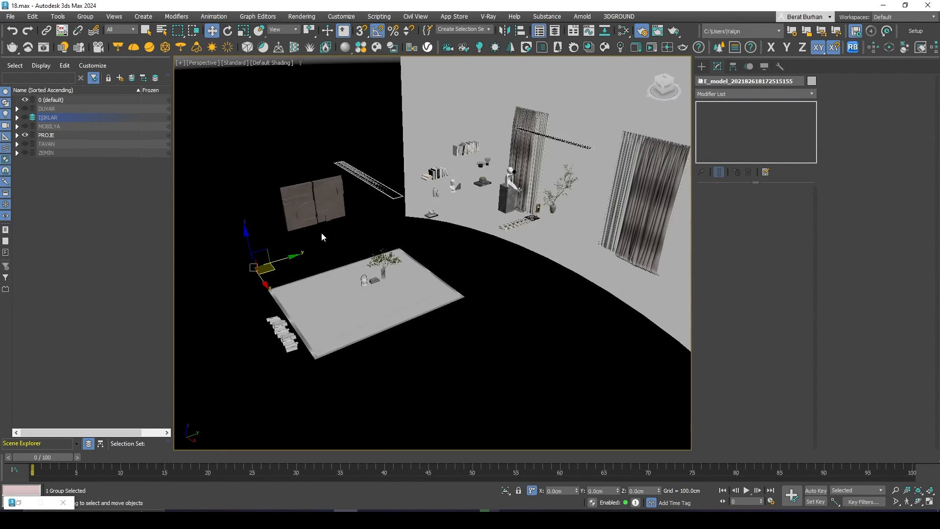
left_click(383, 189)
middle_click_drag(396, 196, 410, 309)
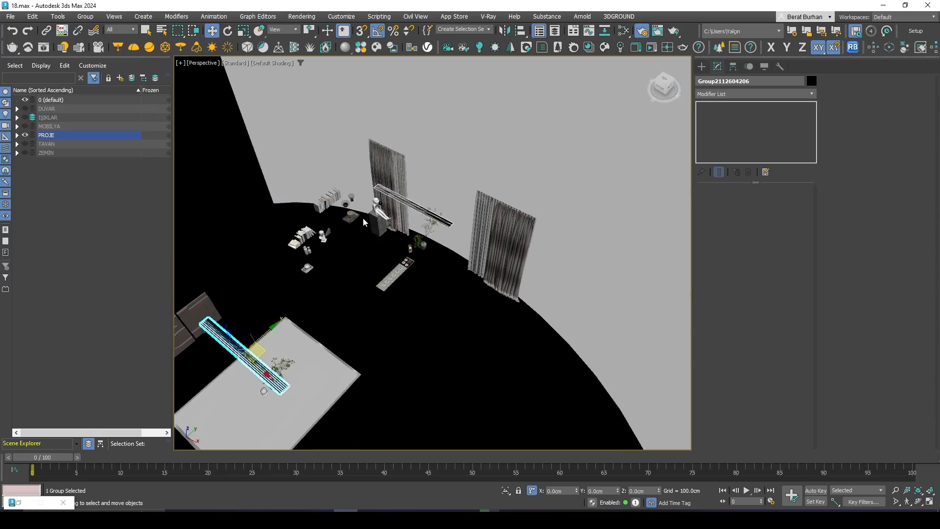
scroll(384, 206, "up", 6)
left_click(393, 214)
scroll(380, 256, "up", 10)
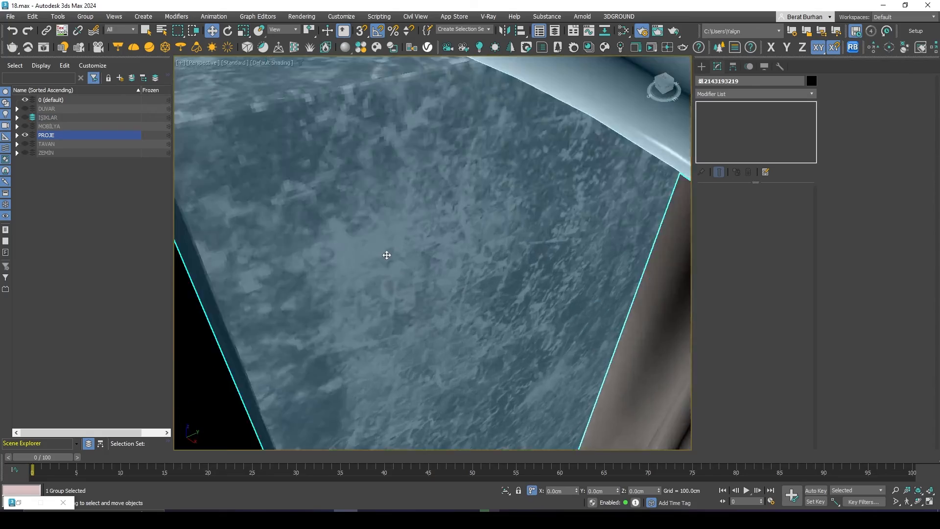
scroll(524, 282, "down", 8)
scroll(489, 279, "down", 4)
Inspect the wooden holder with stacked cups near the curtains close up
middle_click_drag(480, 275, 382, 220, "alt")
middle_click_drag(382, 221, 411, 257, "alt")
middle_click_drag(412, 257, 425, 216)
scroll(481, 272, "up", 8)
left_click(483, 269)
scroll(483, 268, "up", 4)
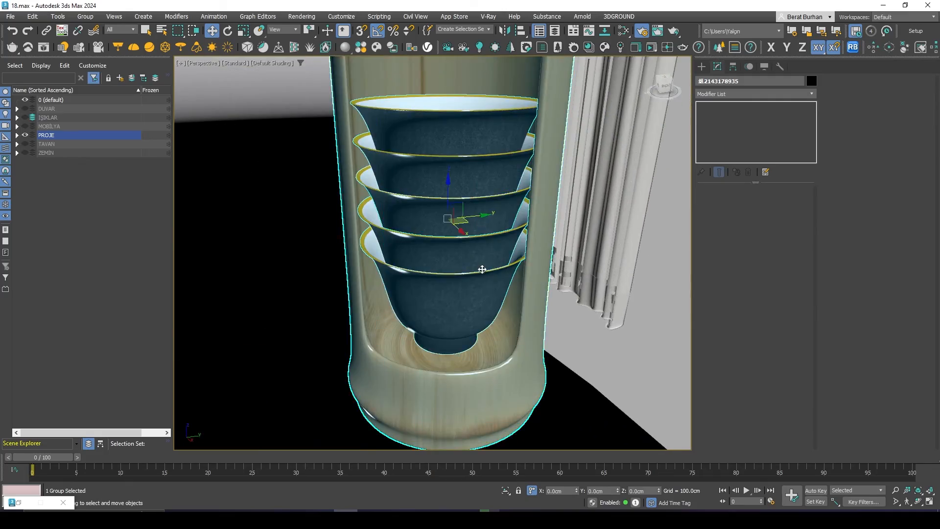
middle_click_drag(483, 269, 663, 295, "alt")
scroll(435, 286, "down", 4)
scroll(656, 296, "down", 10)
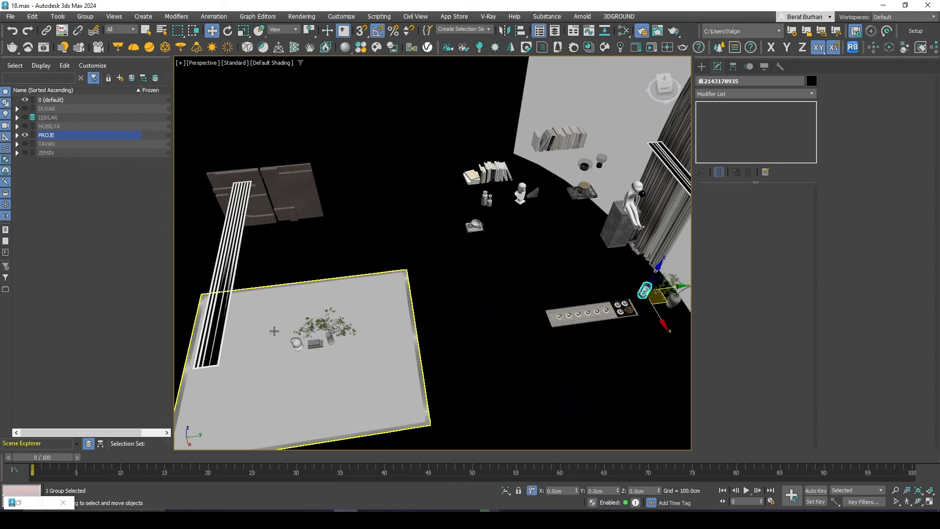
Inspect the small decorative objects on the rug, including the round lantern and the books beside the plant
scroll(300, 339, "up", 10)
left_click(292, 311)
middle_click_drag(293, 311, 411, 299, "alt")
scroll(334, 291, "down", 4)
scroll(335, 290, "down", 4)
left_click(499, 247)
middle_click_drag(492, 254, 439, 316, "alt")
left_click(442, 277)
scroll(436, 277, "up", 4)
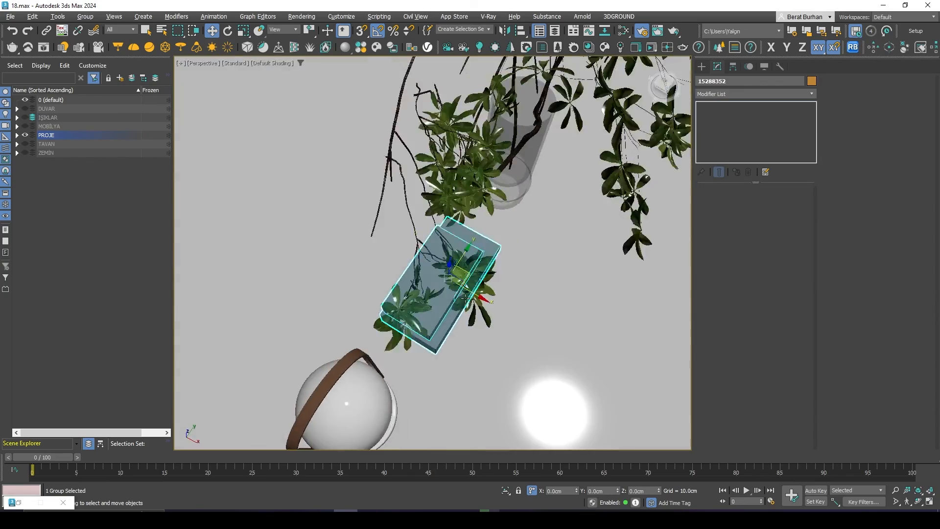
Clear the selection and create a new layer named DECOR
scroll(439, 316, "down", 4)
scroll(439, 316, "down", 10)
scroll(426, 323, "up", 4)
scroll(519, 333, "down", 6)
mouse_move(519, 330)
middle_mouse_down("alt")
mouse_move(533, 354)
mouse_move(515, 329)
middle_mouse_up("alt")
left_click(525, 401)
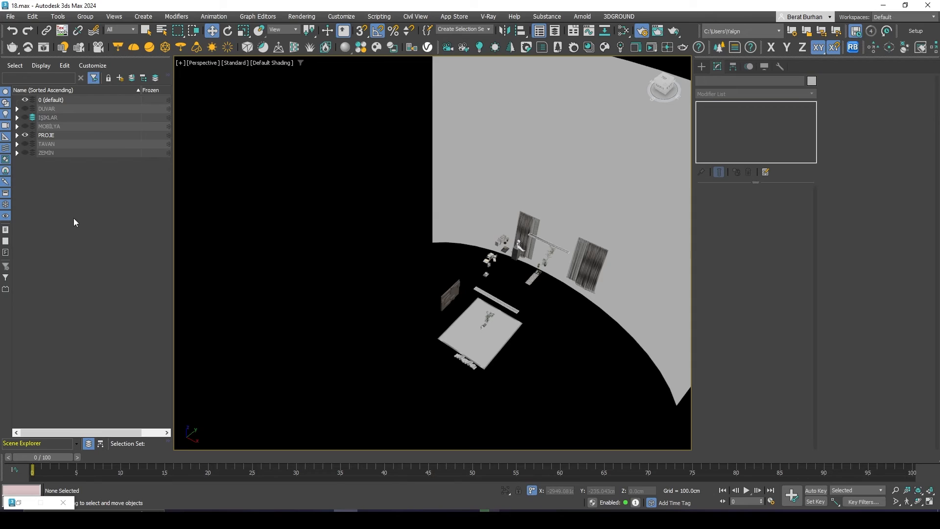
left_click(120, 80)
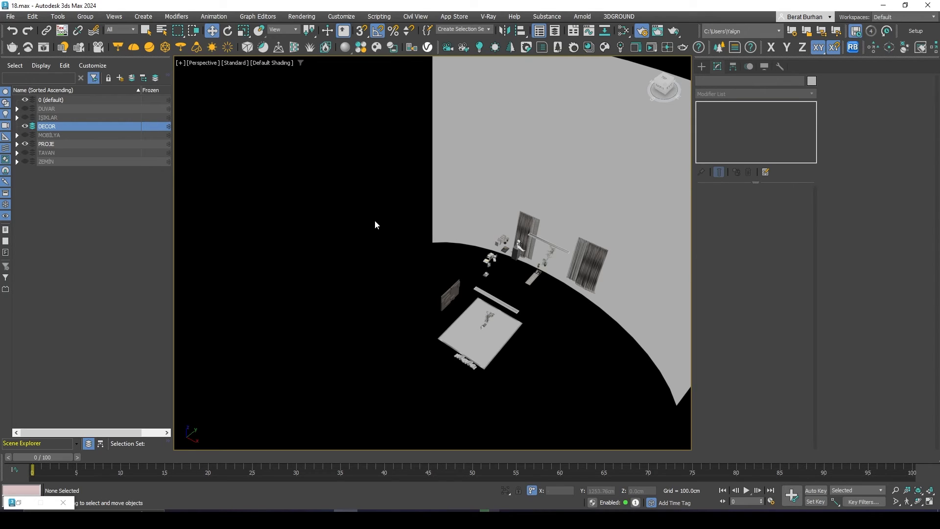
Add the four curtain panels to the DECOR layer and hide that layer
scroll(568, 246, "up", 3)
left_click(597, 275)
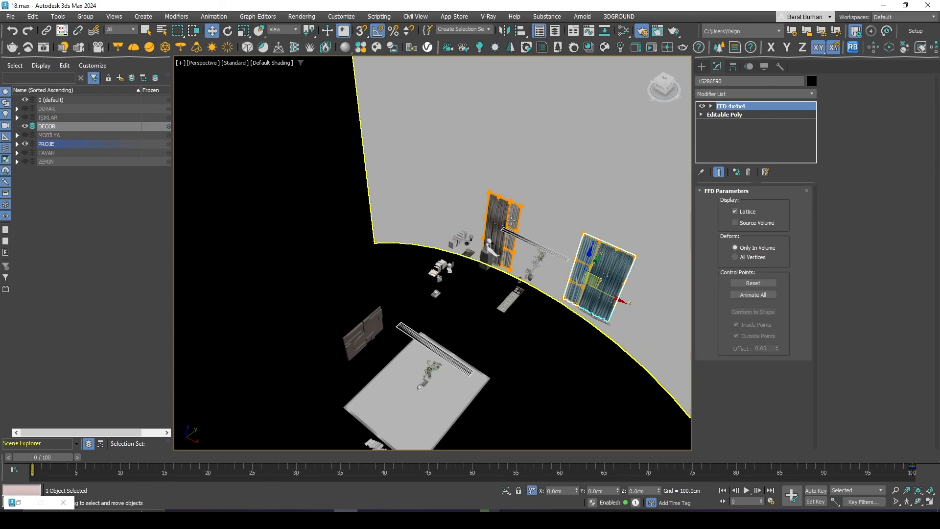
left_click(504, 215, "ctrl")
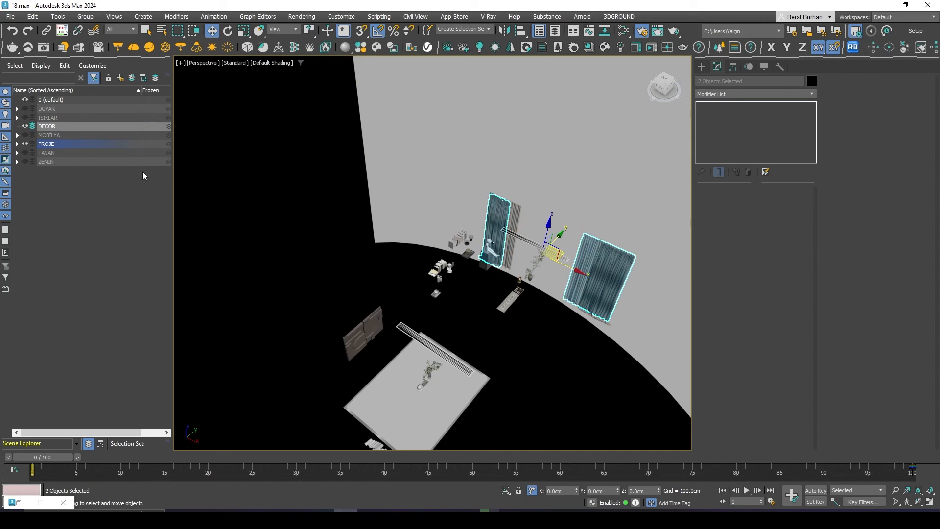
left_click(516, 218, "ctrl")
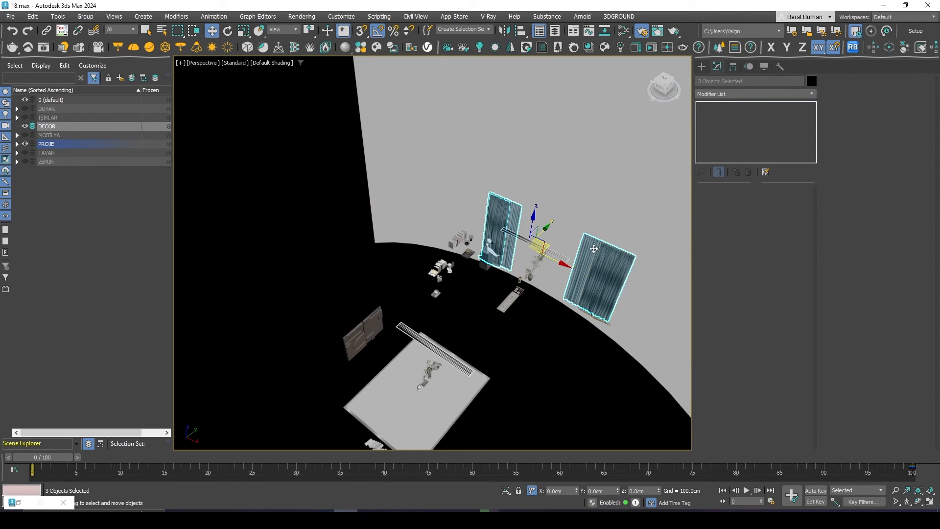
left_click(594, 249, "ctrl")
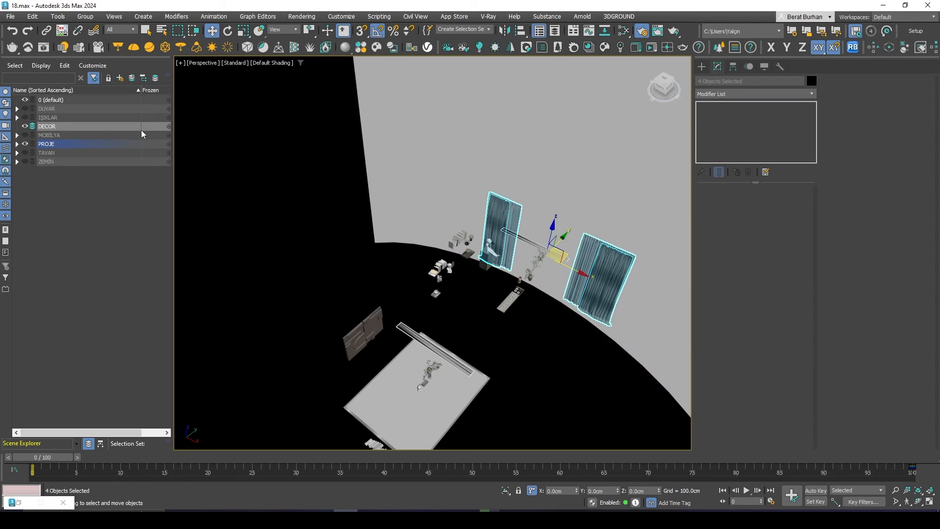
left_click(133, 78)
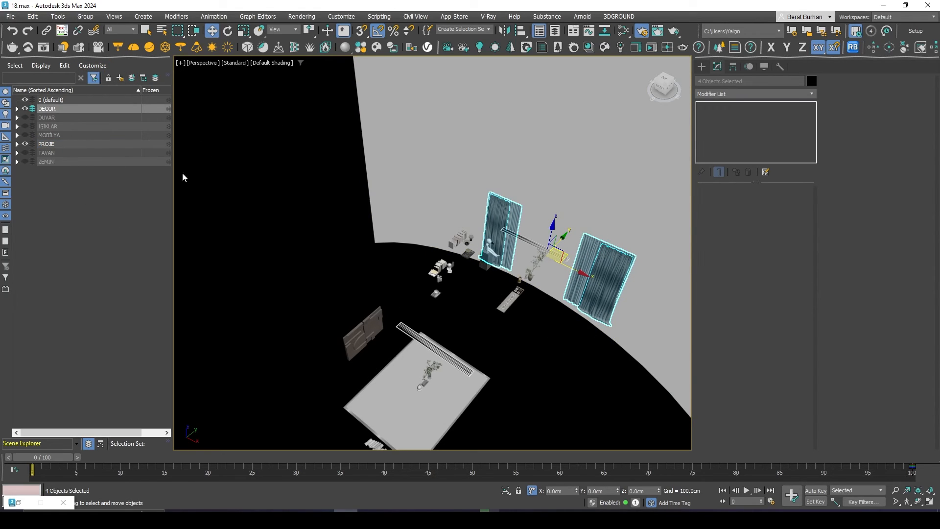
left_click(25, 109)
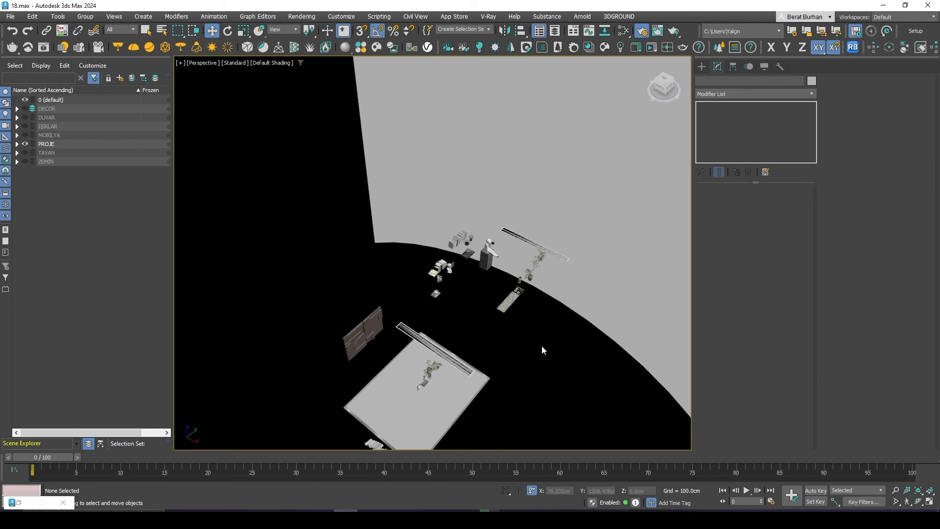
Add the tea-set runner with its cups to the hidden DECOR layer
left_click(512, 304)
key("z")
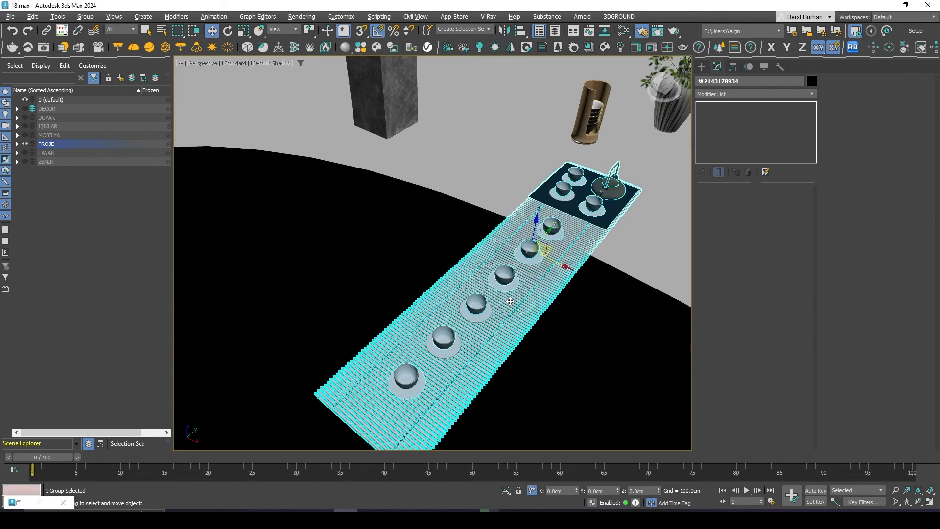
middle_click_drag(491, 278, 492, 291, "alt")
left_click(129, 78)
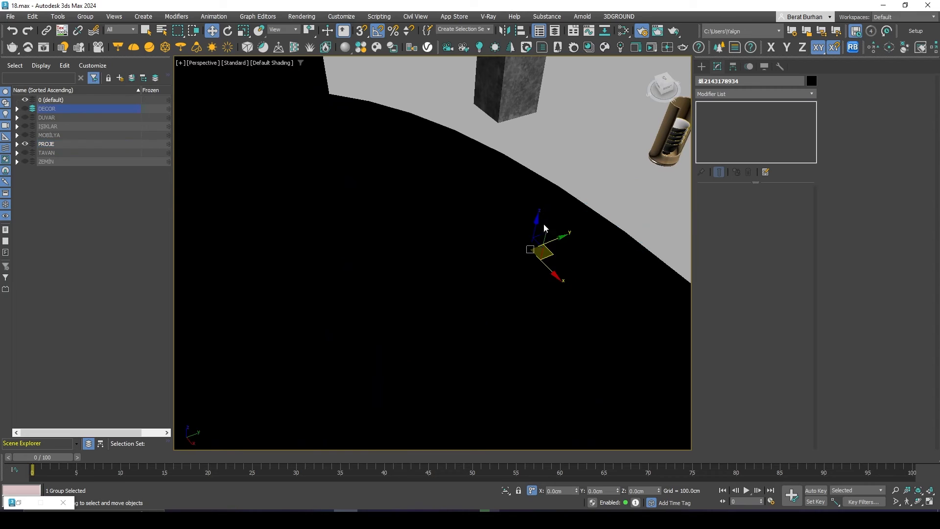
Select the potted branch plant, the wooden cup holder and the seated figure on its stone pedestal
scroll(545, 228, "down", 5)
middle_click_drag(544, 229, 435, 288)
scroll(434, 287, "up", 5)
left_click(464, 286)
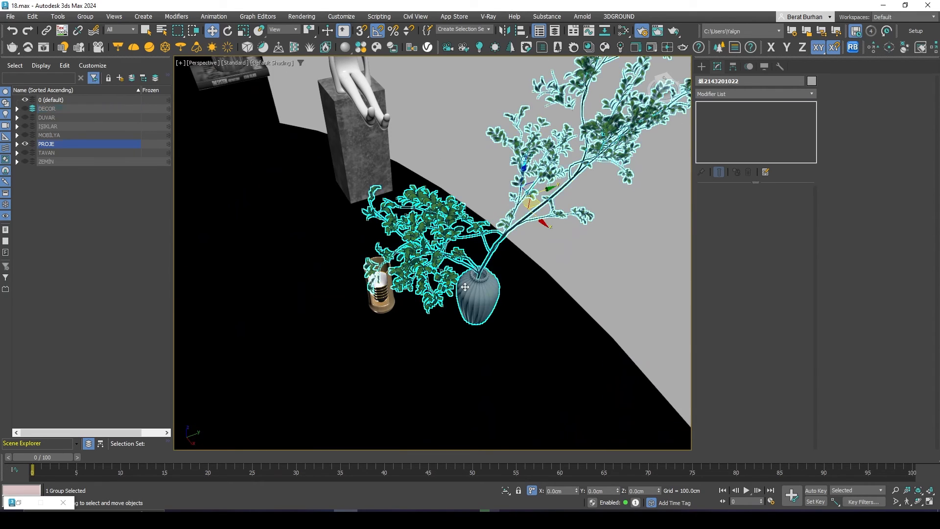
left_click(366, 297, "ctrl")
left_click(338, 146, "ctrl")
middle_click_drag(338, 147, 504, 268)
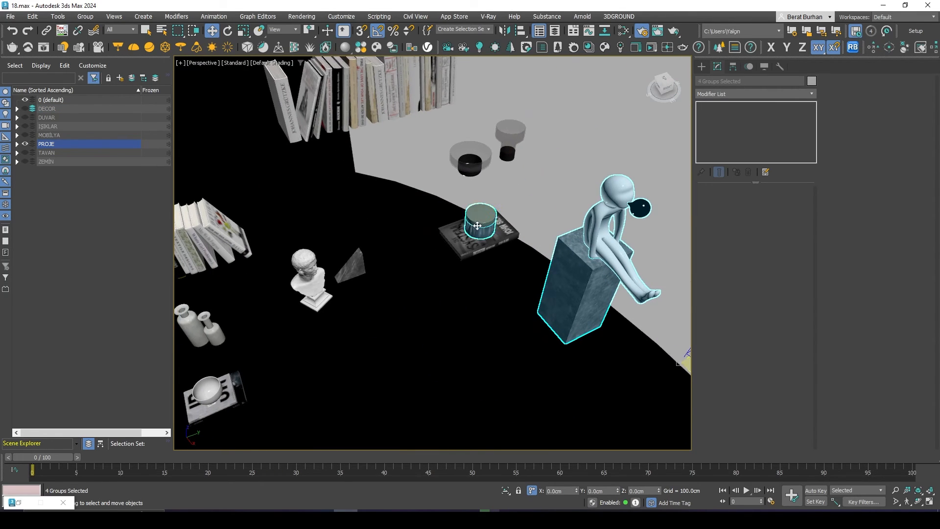
Add the shelf books, small bowls, bust, vases and the bowl on its magazine to the decoration selection
left_click(459, 237, "ctrl")
left_click(460, 158, "ctrl")
left_click(283, 97, "ctrl")
middle_click_drag(283, 96, 471, 60)
left_click(336, 232, "ctrl")
left_click(497, 237, "ctrl")
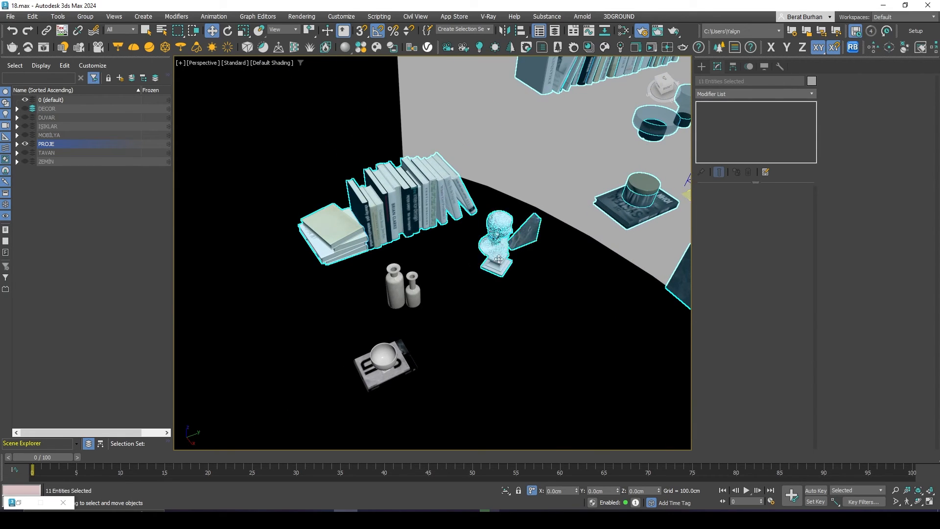
left_click(384, 364, "ctrl")
Include the wall panels, the rug with its books and plant vase, and the neighbouring stack, and assign the selection to the DECOR layer
scroll(445, 273, "down", 10)
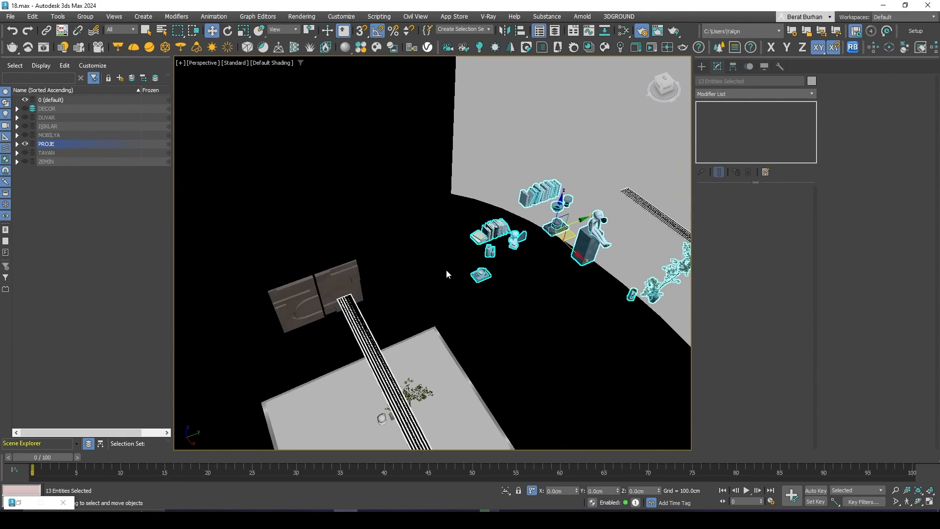
scroll(378, 316, "down", 5)
left_click(407, 235, "ctrl")
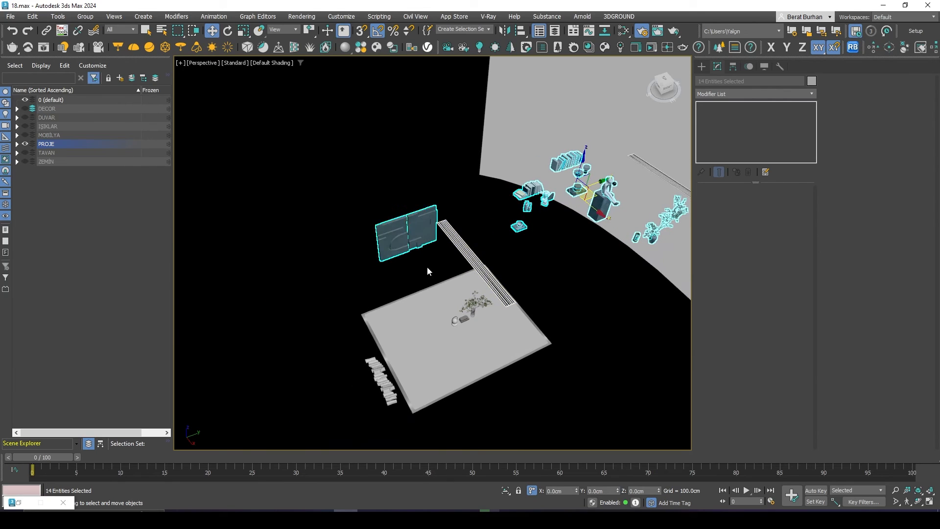
left_click(385, 380, "ctrl")
middle_click_drag(385, 379, 458, 293, "alt")
left_click(462, 292, "ctrl")
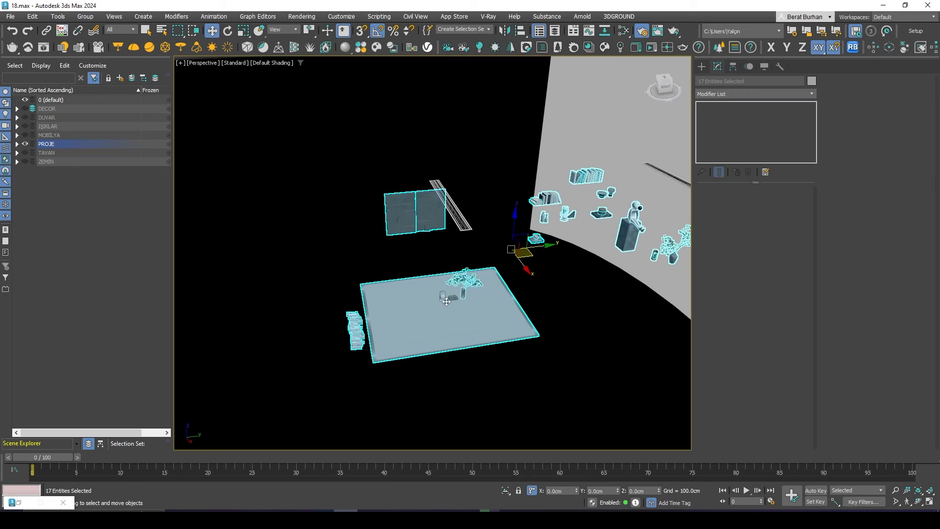
left_click(451, 297, "ctrl")
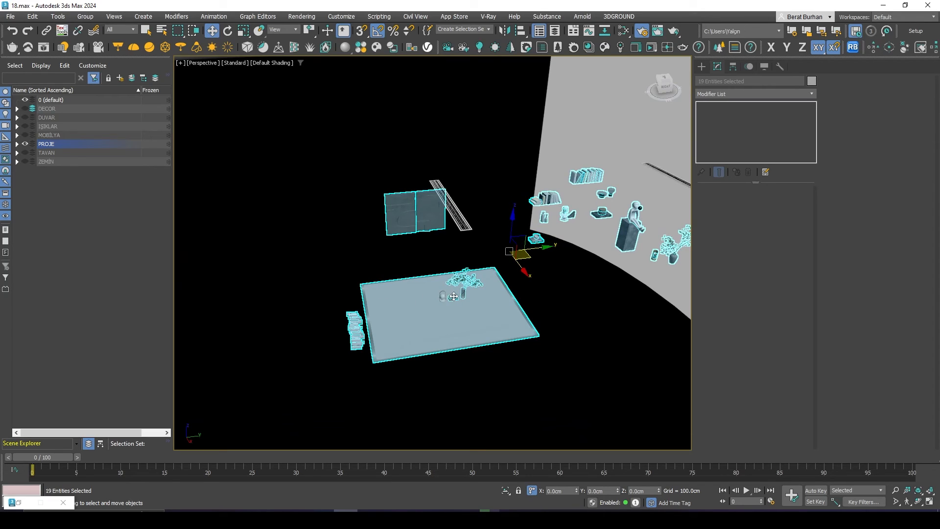
left_click(133, 79)
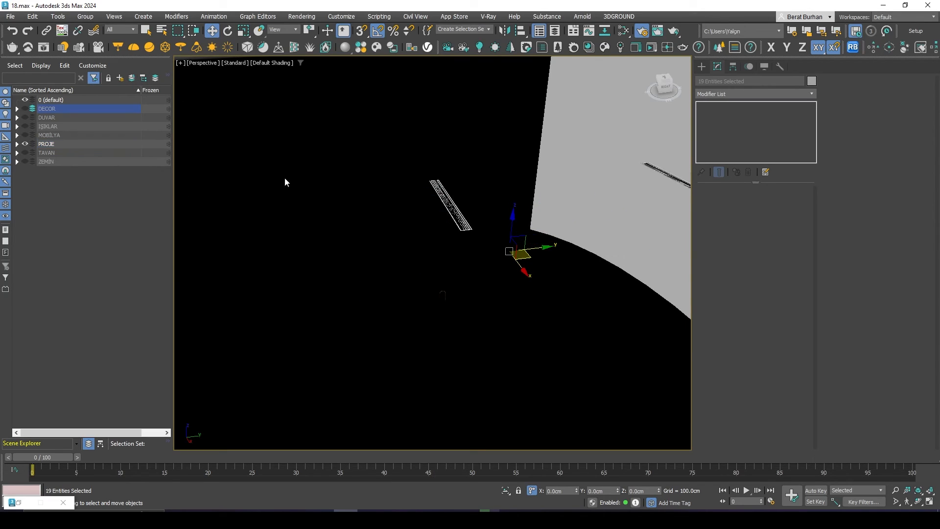
Undo the last assignment of the decoration objects to the DECOR layer
left_click(444, 294)
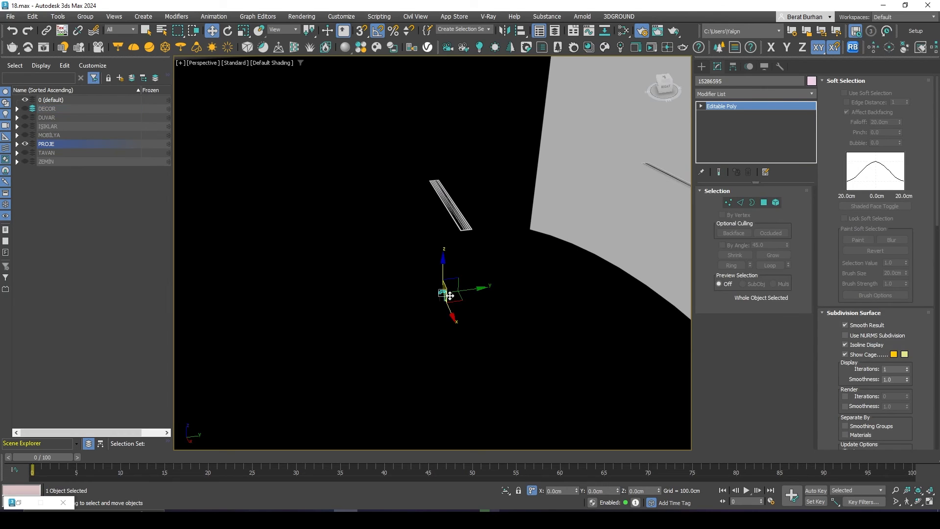
scroll(446, 298, "up", 6)
key("ctrl+z")
key("ctrl+z")
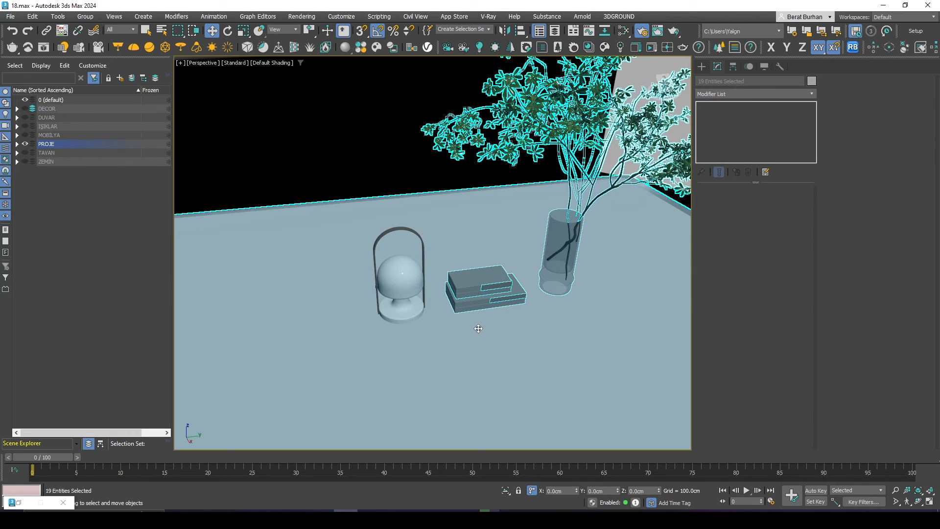
Group the table lamp's globe and arched handle, and add the group to the hidden DECOR layer
left_click(389, 280)
scroll(392, 274, "up", 3)
left_click(375, 218, "ctrl")
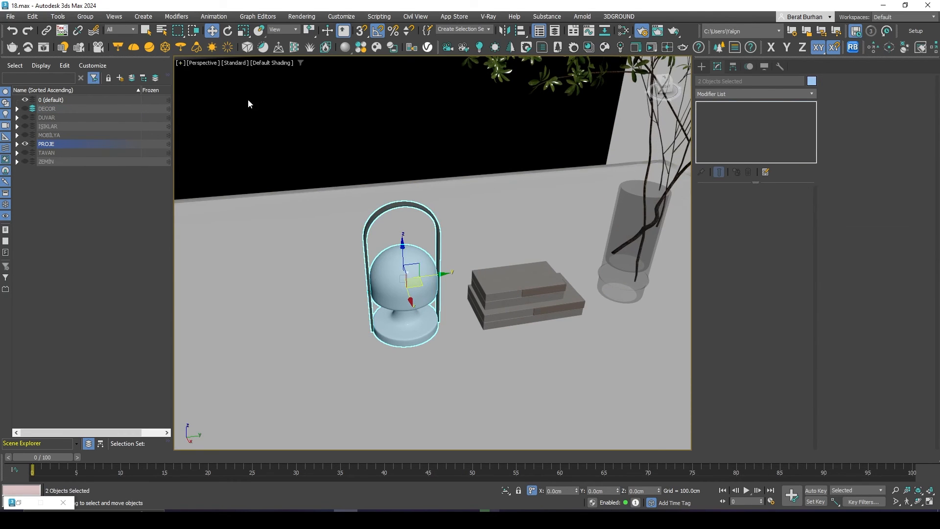
left_click_drag(416, 282, 387, 289)
right_click(392, 291)
left_click(85, 17)
left_click(90, 26)
key("Return")
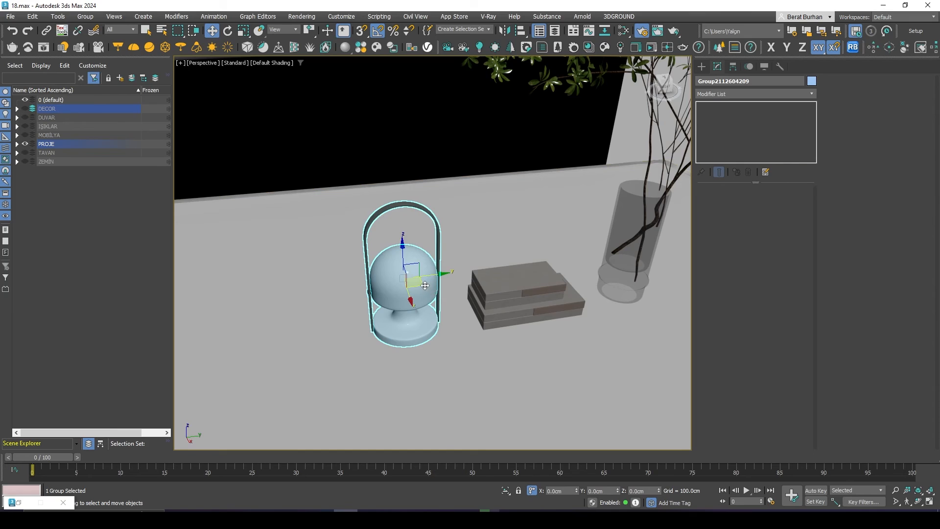
left_click(132, 78)
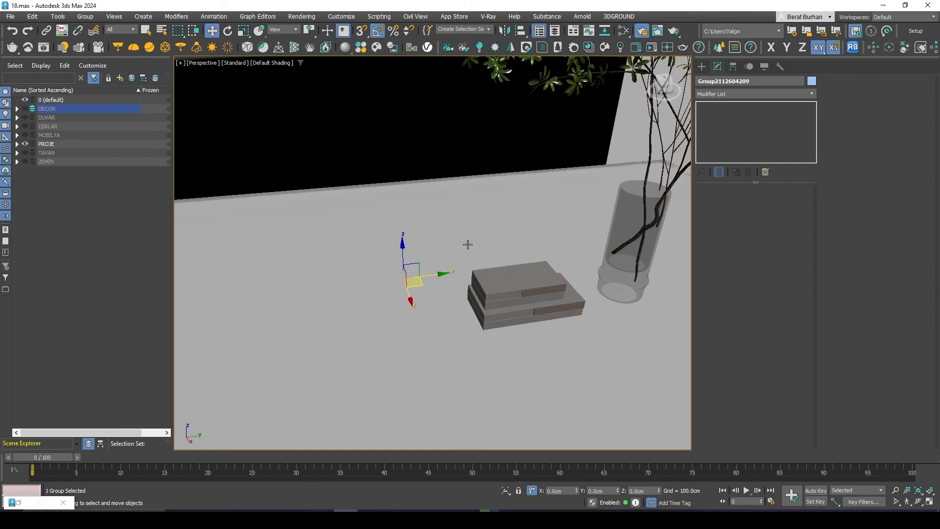
Select the book stack, the plant vase, the rug, the stack beside it and the wall panels
left_click(491, 272)
scroll(491, 272, "down", 5)
left_click(557, 266, "ctrl")
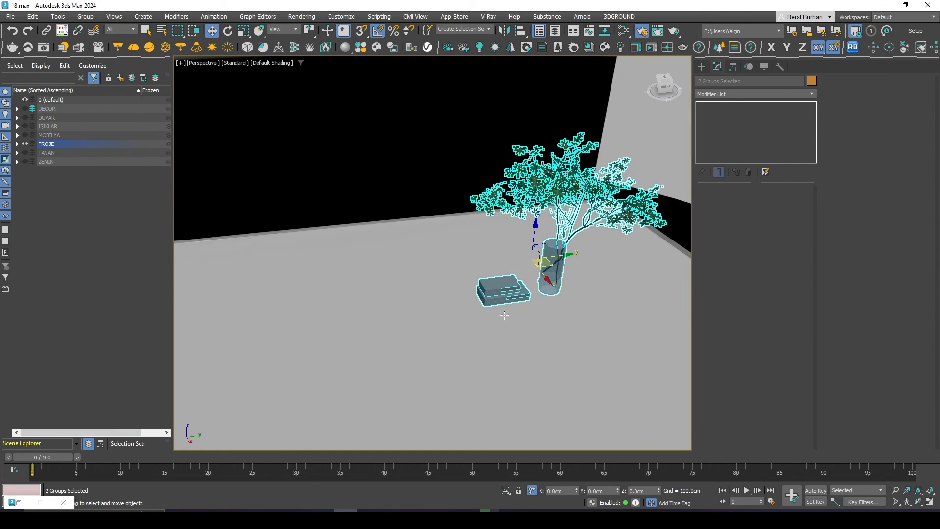
scroll(469, 314, "down", 8)
left_click(460, 318, "ctrl")
left_click(438, 224, "ctrl")
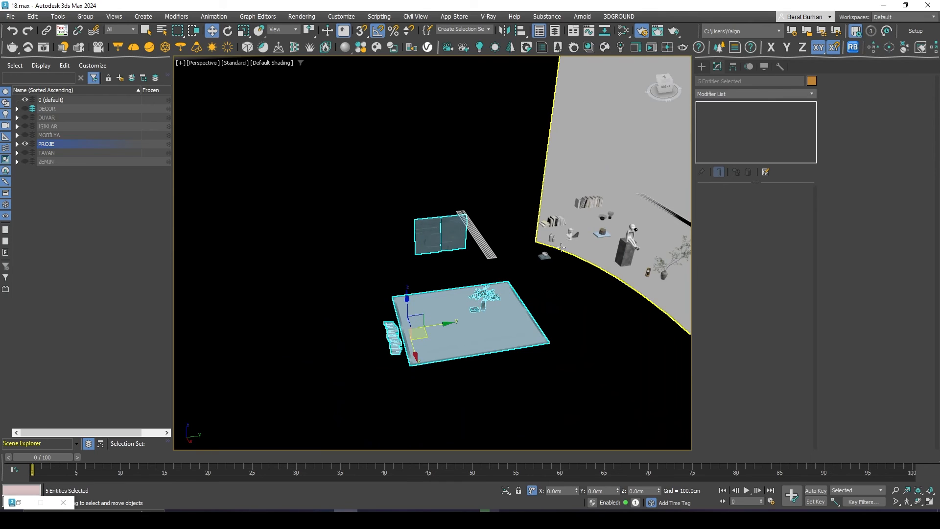
Extend the selection to the shelf decorations, seated figure and potted branch plant, leaving out the long ceiling strip
middle_click_drag(550, 239, 398, 253)
middle_click_drag(398, 253, 484, 310, "alt")
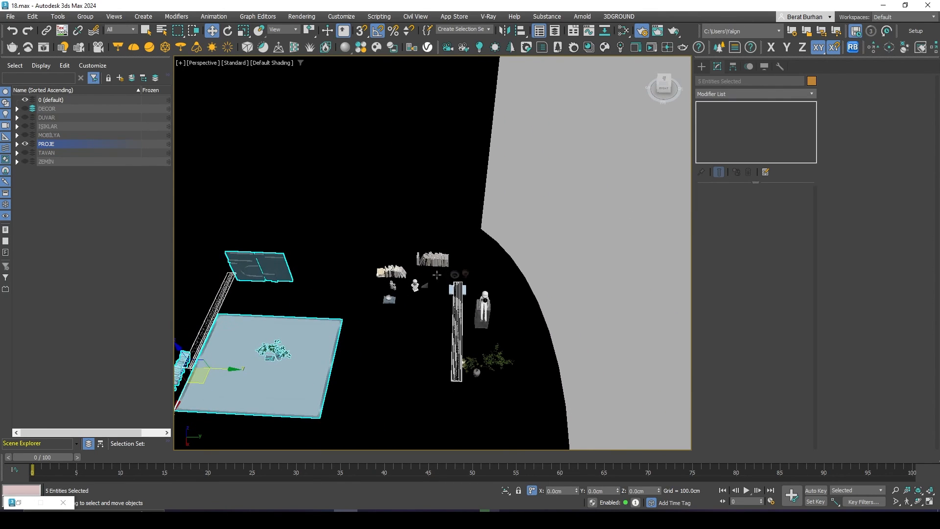
left_click(504, 249, "ctrl")
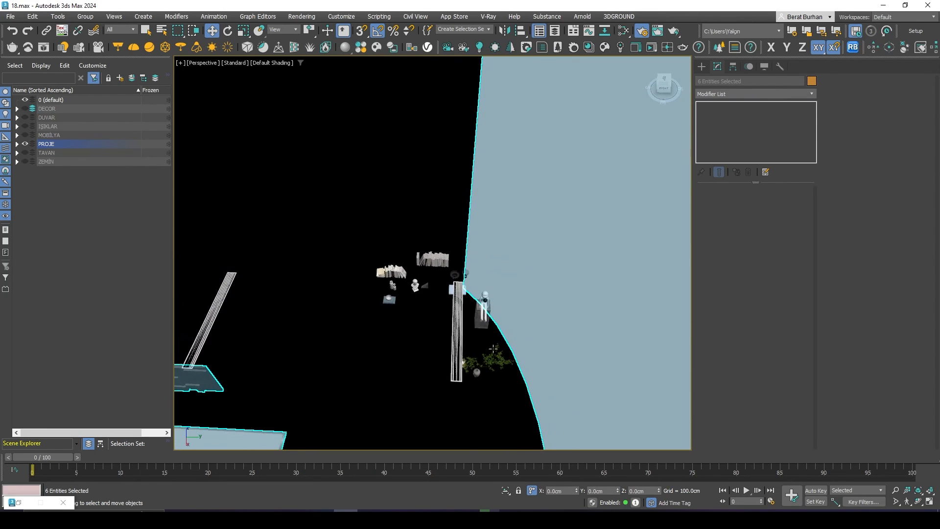
left_click_drag(391, 398, 392, 398, "ctrl")
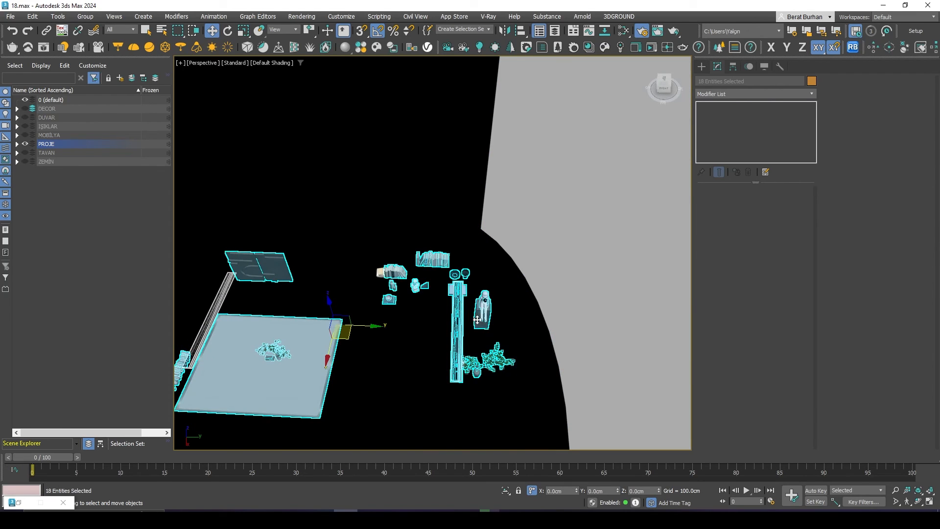
scroll(478, 319, "up", 5)
middle_click_drag(479, 316, 554, 268)
left_click(514, 313, "alt")
scroll(435, 301, "down", 5)
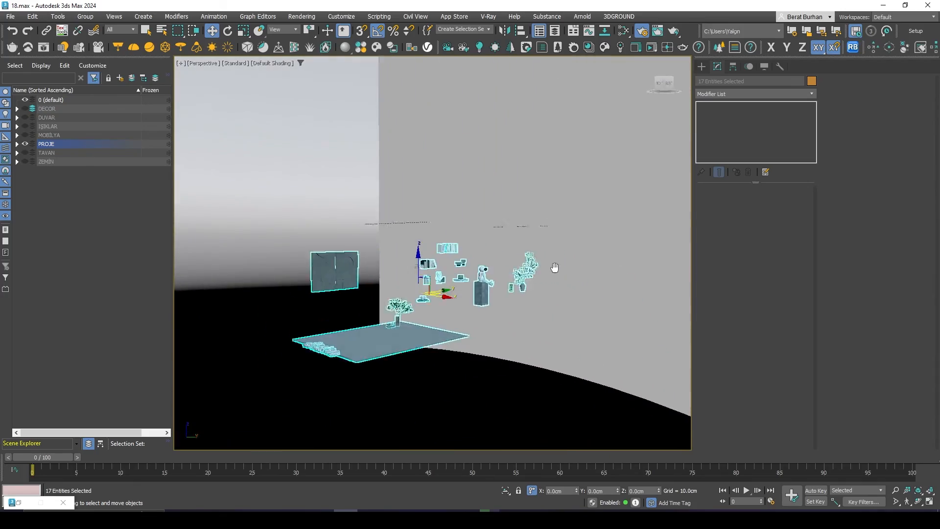
Include the flat pile of books beside the shelf books and add the whole decoration selection to the DECOR layer
key("shift+z")
key("shift+z")
key("shift+z")
key("shift+z")
left_click(422, 244, "ctrl")
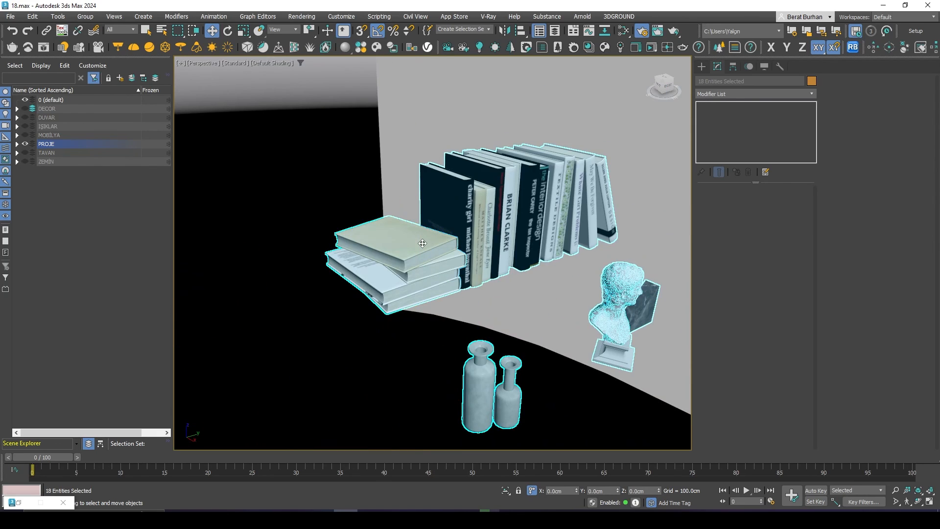
key("shift+z")
key("shift+z")
key("shift+z")
key("shift+z")
key("shift+z")
key("shift+z")
key("shift+z")
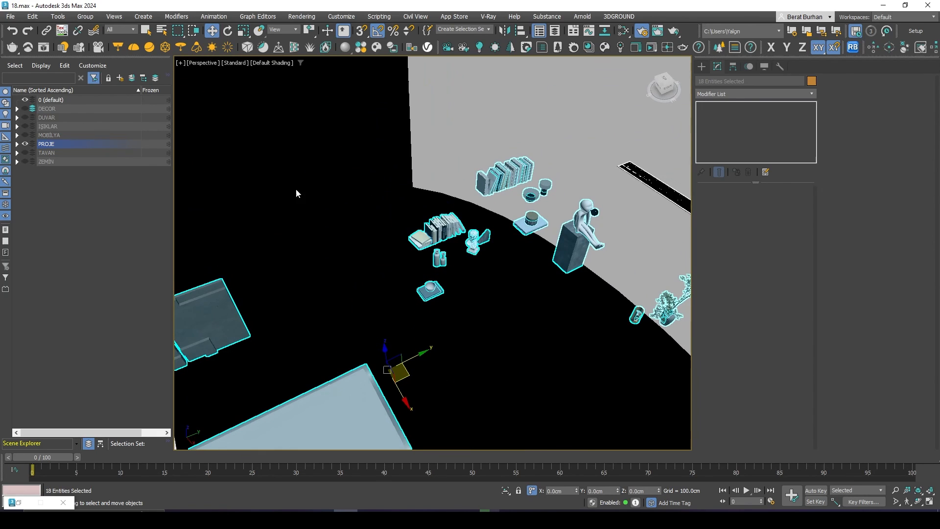
left_click(133, 81)
Select the two long slatted strips and add them to the hidden TAVAN layer
scroll(415, 338, "up", 3)
scroll(413, 321, "down", 7)
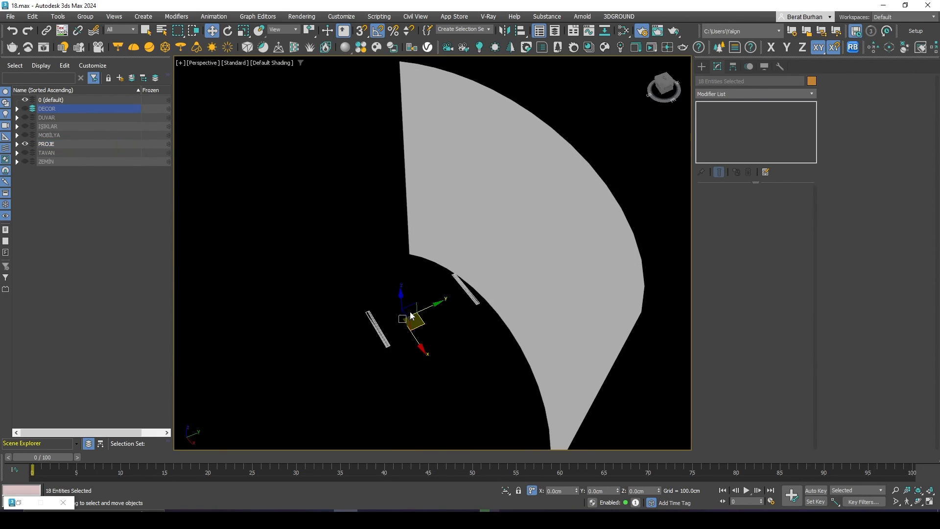
middle_click_drag(419, 324, 370, 358, "alt")
left_click(368, 359)
left_click(367, 348)
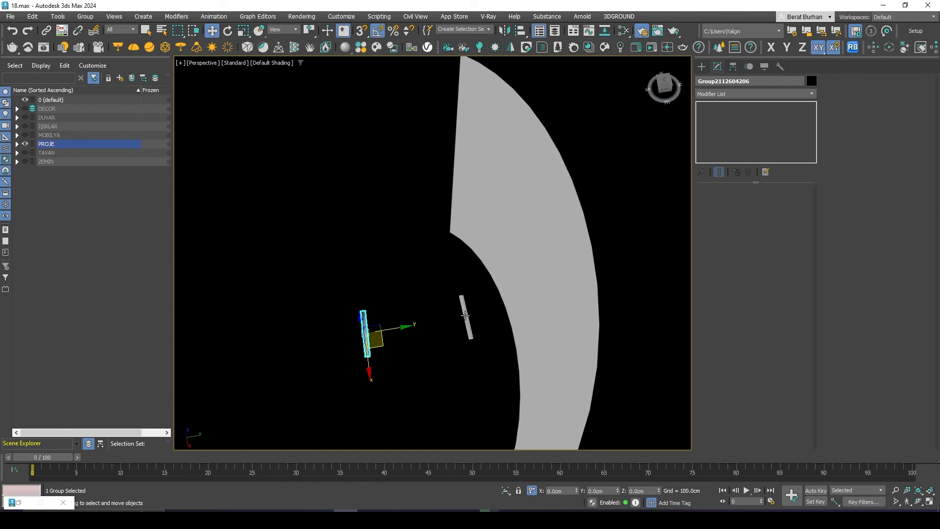
left_click(465, 315, "ctrl")
key("z")
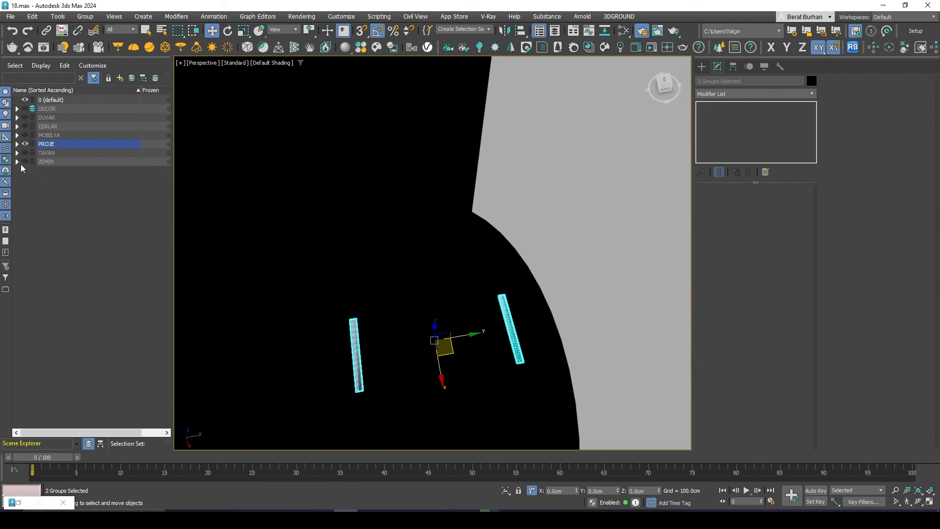
left_click(132, 79)
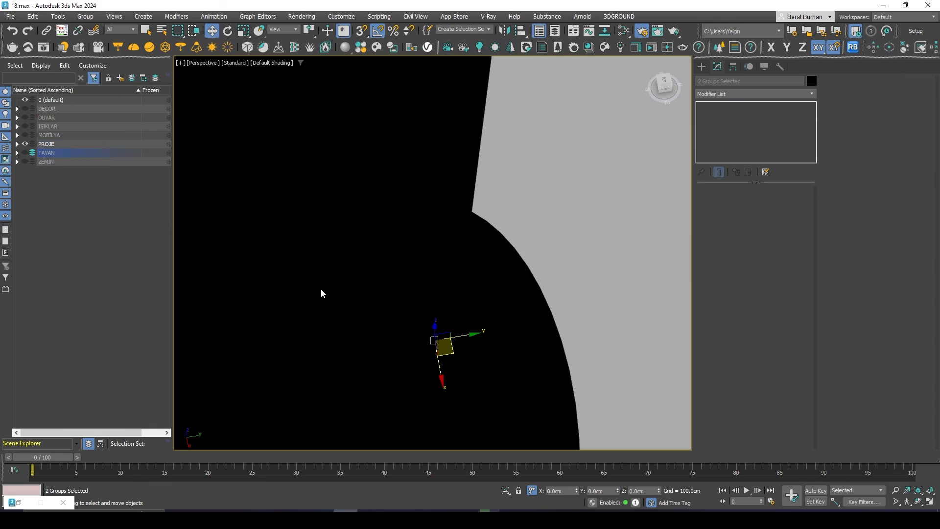
Select the curved backdrop and create a new layer named ARKAPLAN for it
scroll(322, 291, "down", 5)
middle_click_drag(322, 292, 380, 260, "alt")
left_click(378, 260)
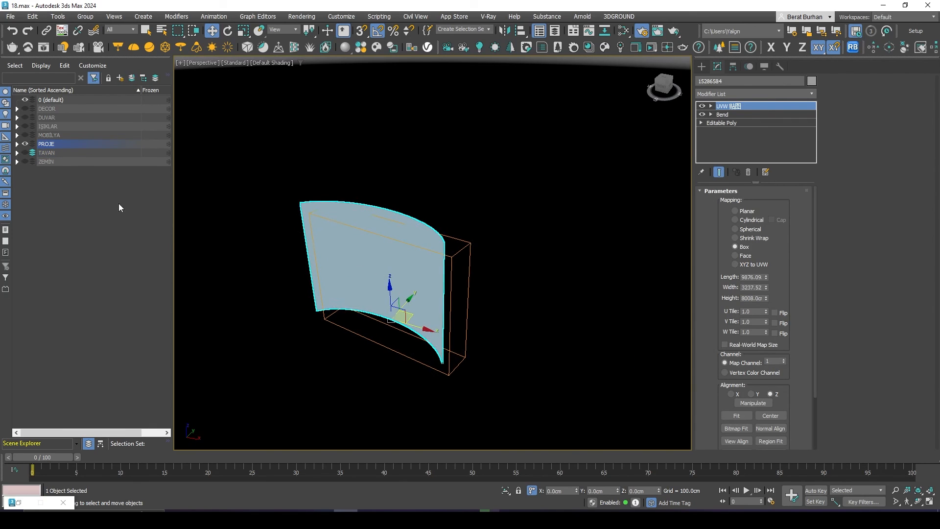
right_click(100, 208)
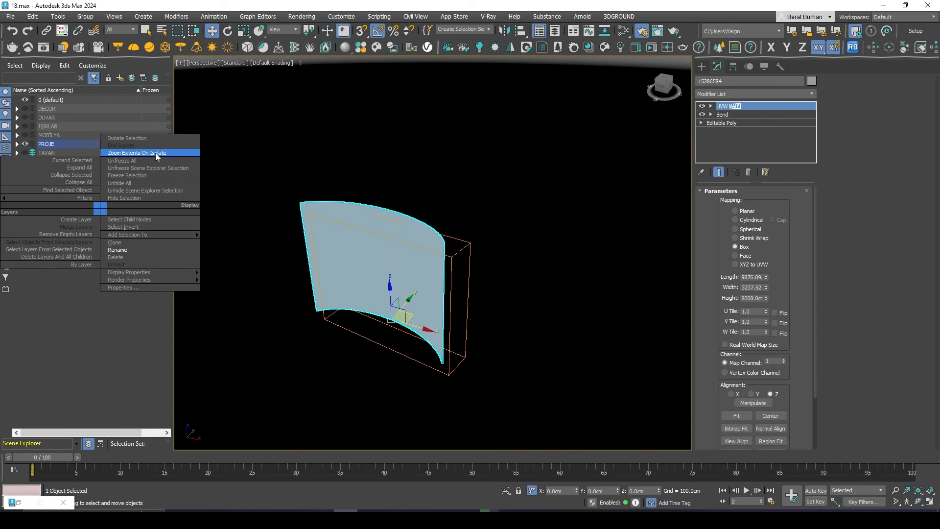
left_click(117, 84)
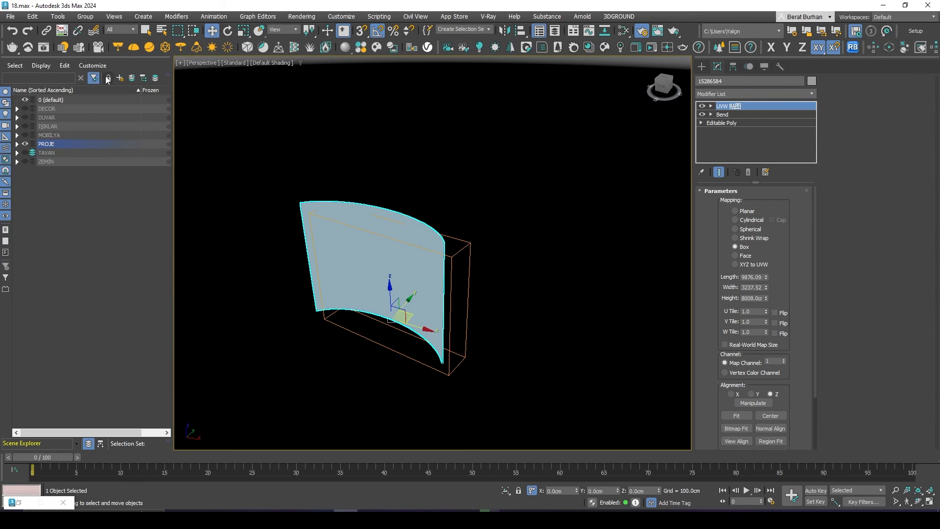
left_click(119, 78)
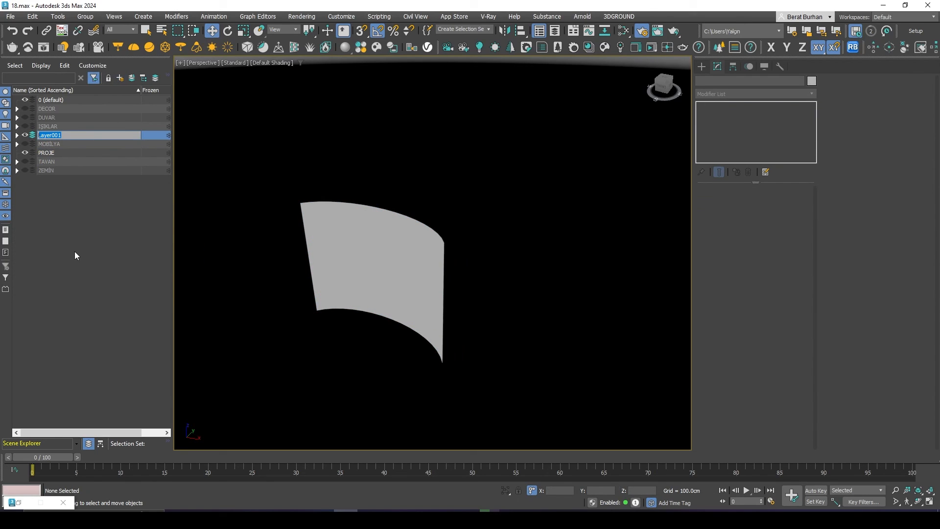
type("b")
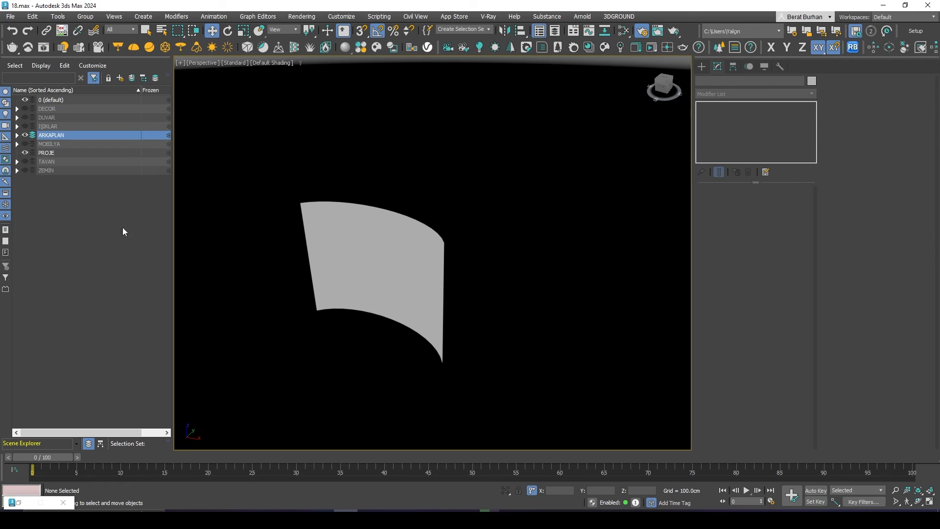
Hide the ARKAPLAN layer with the curved backdrop and check the viewport for unassigned objects
left_click(328, 227)
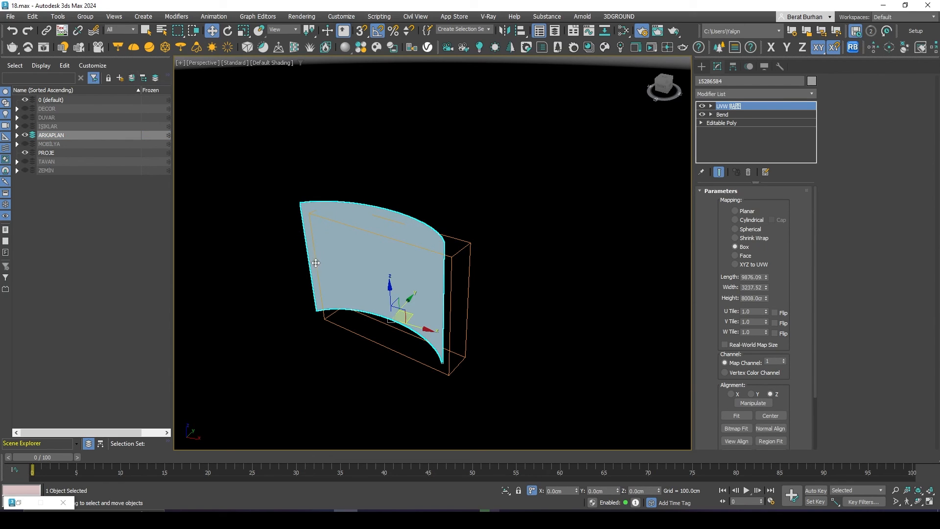
left_click(27, 135)
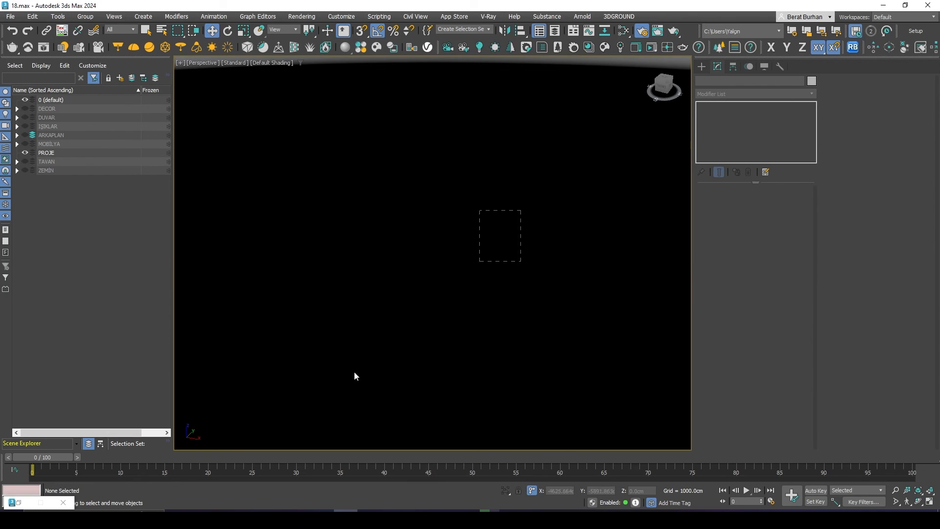
right_click(480, 309)
left_click(345, 250)
Unhide the DECOR, DUVAR, IŞIKLAR and ARKAPLAN layers
left_click(25, 108)
left_click(25, 117)
left_click(24, 126)
left_click(25, 134)
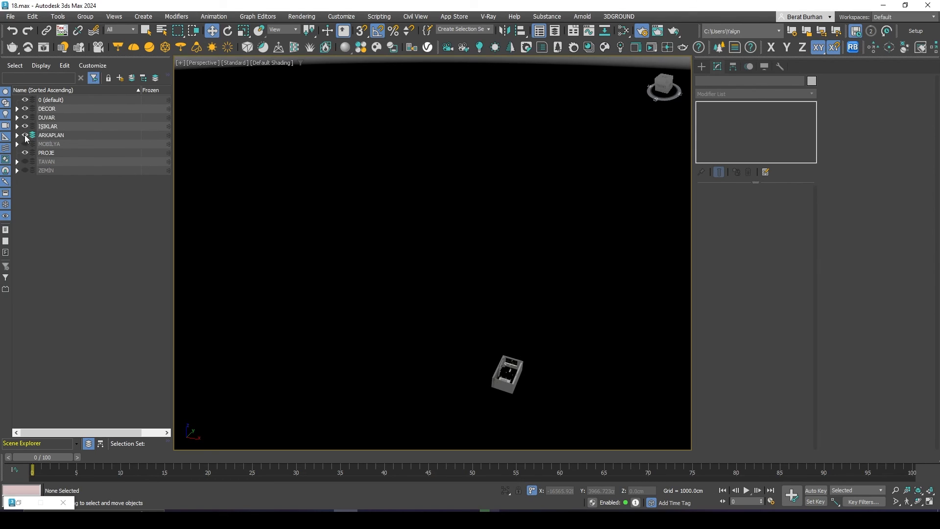